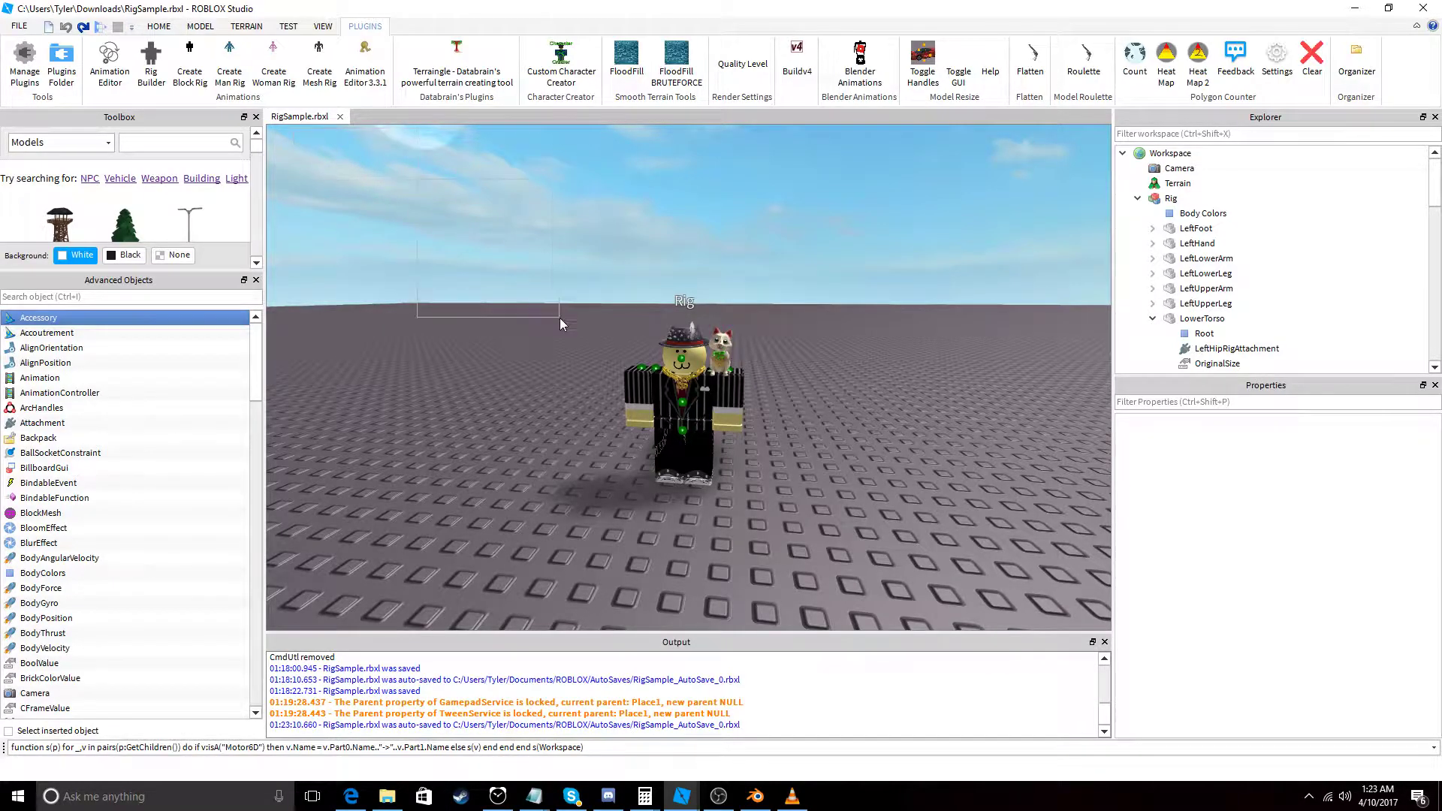
Examine the Rig character from the front at close range and select the whole model.
{"action": "right_click_drag", "start_coordinate": [601, 359], "coordinate": [756, 430]}
{"action": "scroll", "coordinate": [755, 429], "scroll_direction": "up", "scroll_amount": 2}
{"action": "key", "text": "d"}
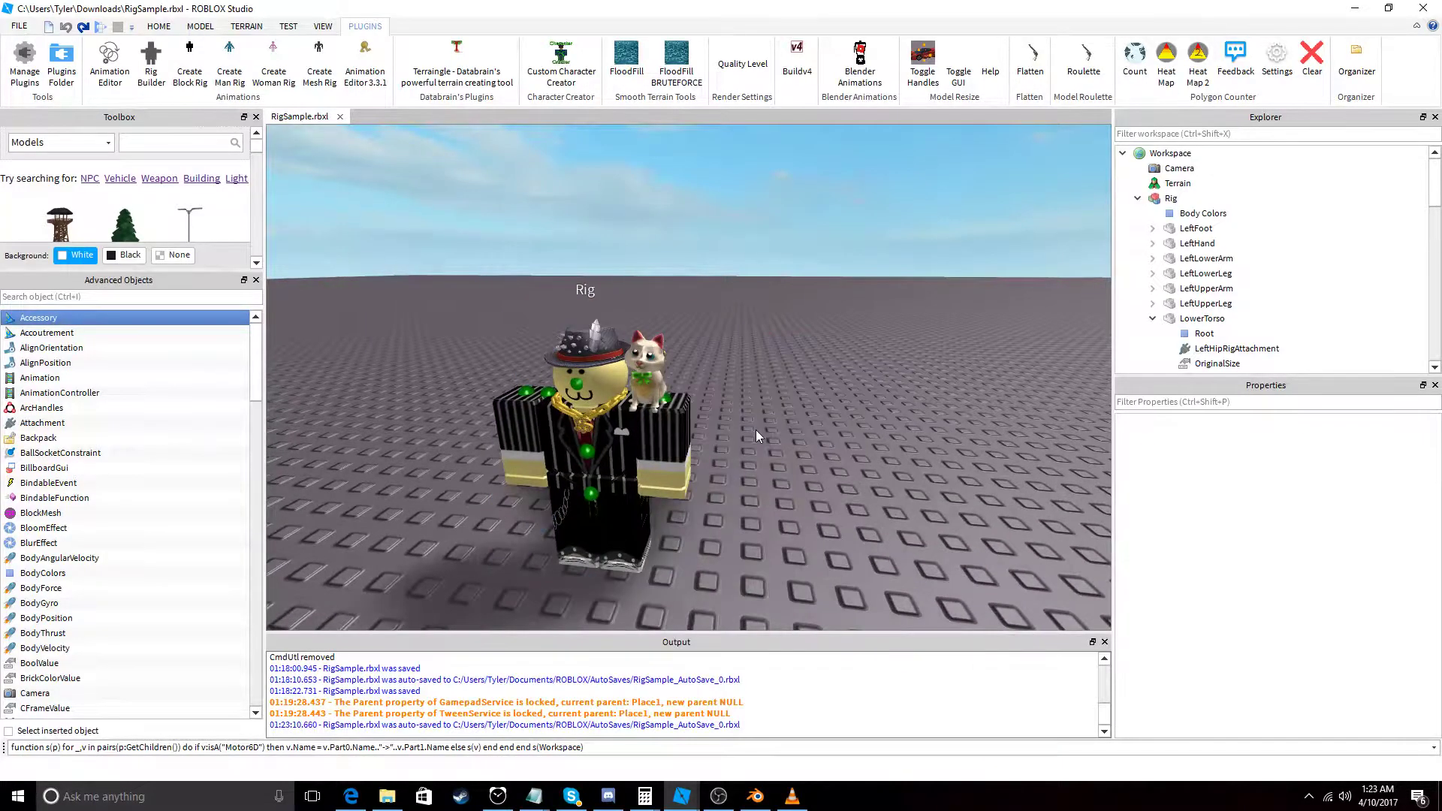
{"action": "key", "text": "a"}
{"action": "scroll", "coordinate": [755, 430], "scroll_direction": "down", "scroll_amount": 2}
{"action": "scroll", "coordinate": [756, 429], "scroll_direction": "up", "scroll_amount": 2}
{"action": "key", "text": "q"}
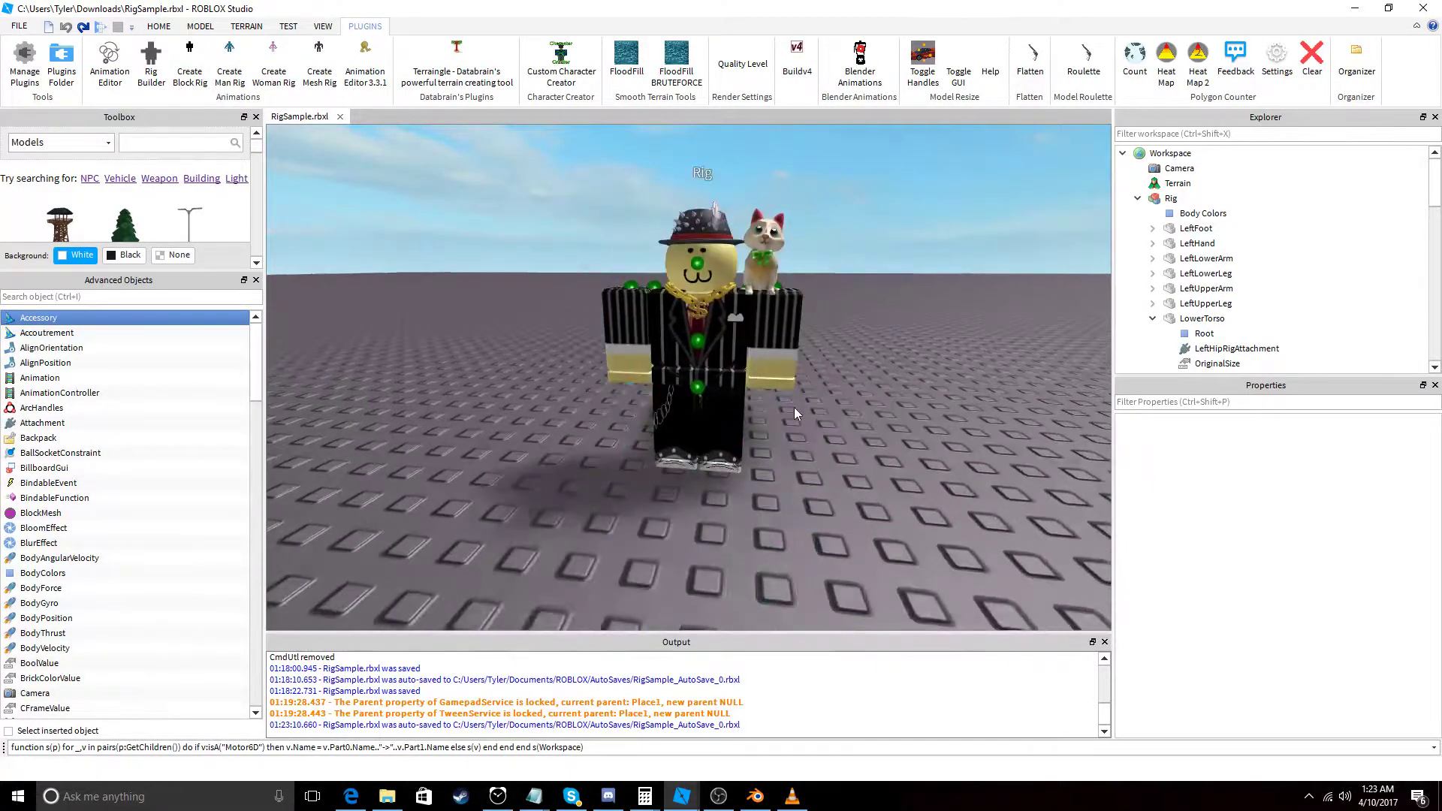
{"action": "scroll", "coordinate": [794, 407], "scroll_direction": "up", "scroll_amount": 3}
{"action": "left_click", "coordinate": [737, 356]}
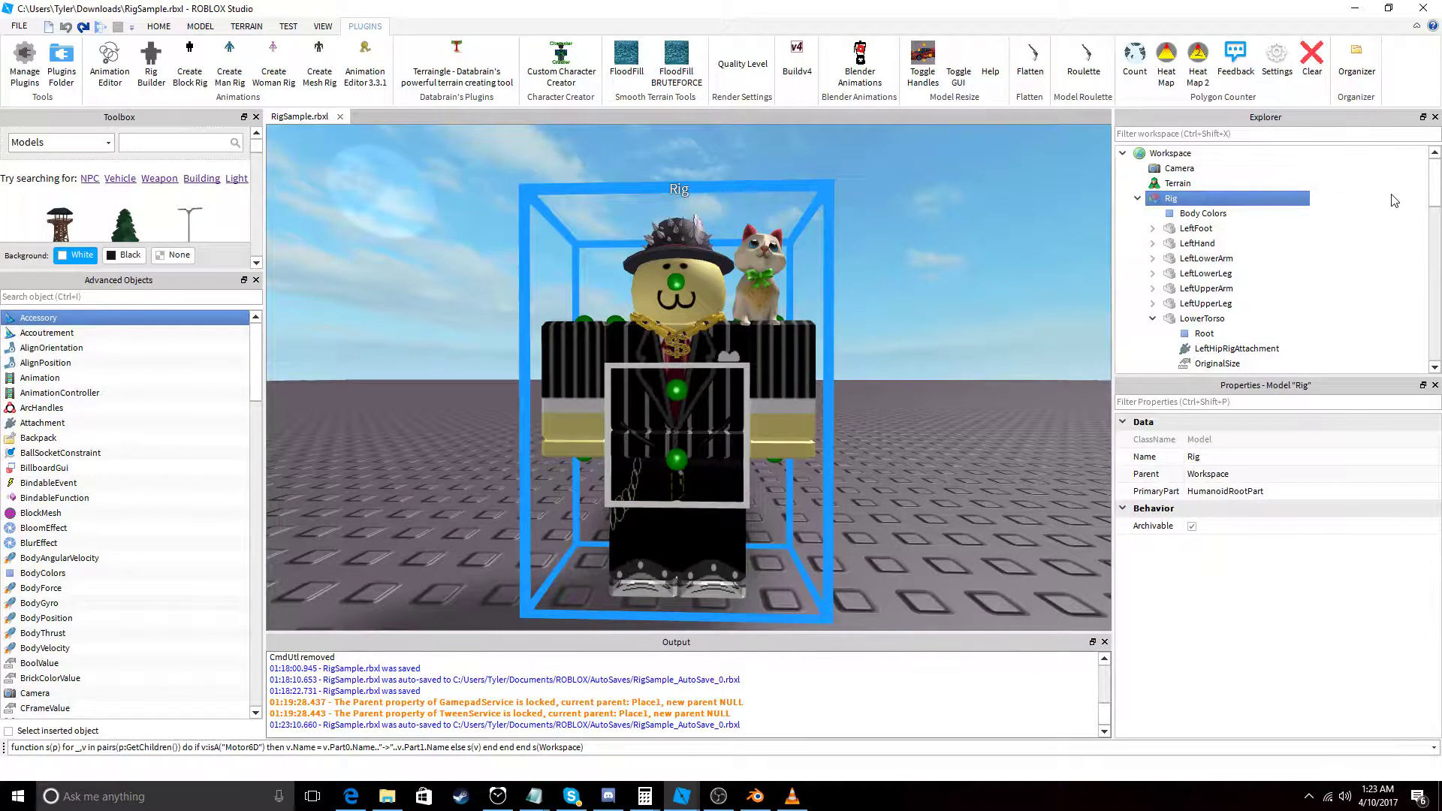
Inspect the LowerTorso part inside the Rig and collapse its children in the hierarchy.
{"action": "scroll", "coordinate": [1240, 256], "scroll_direction": "down", "scroll_amount": 3}
{"action": "left_click", "coordinate": [1220, 183]}
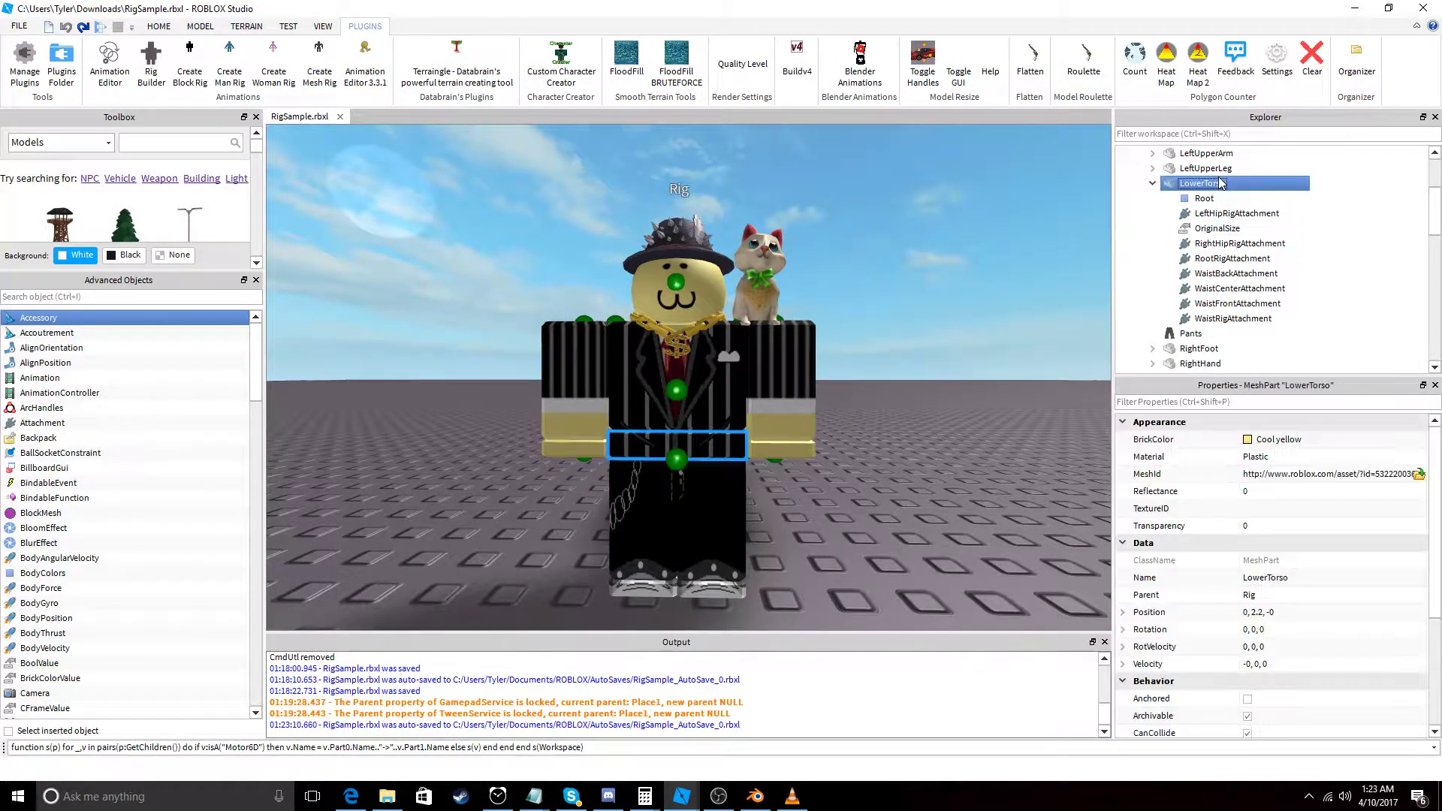
{"action": "double_click", "coordinate": [1221, 183]}
{"action": "left_click", "coordinate": [1384, 206]}
{"action": "scroll", "coordinate": [1242, 271], "scroll_direction": "down", "scroll_amount": 2}
{"action": "left_click", "coordinate": [1151, 228]}
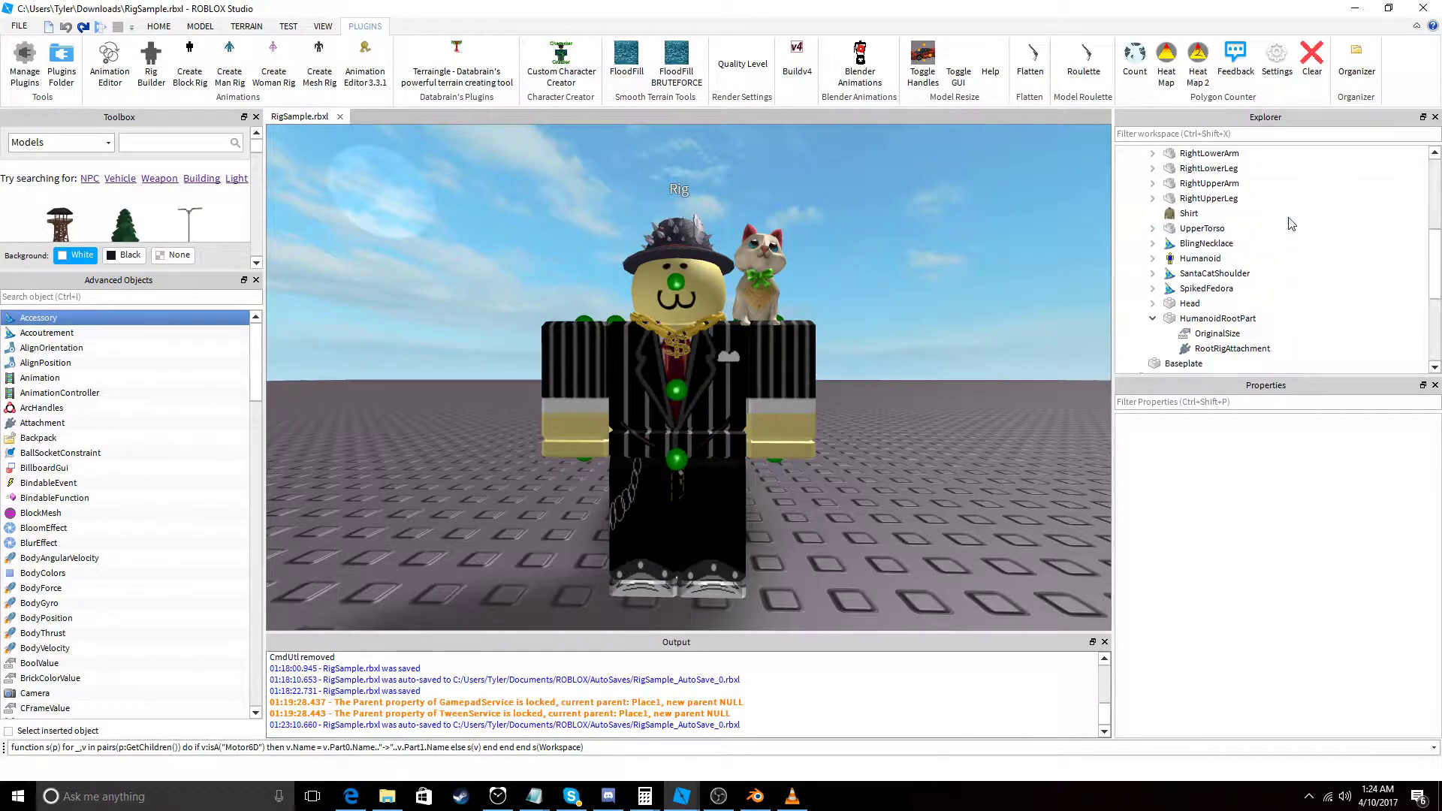
Select the Rig's HumanoidRootPart and examine where it sits within the character.
{"action": "left_click", "coordinate": [1232, 319]}
{"action": "left_click", "coordinate": [1318, 325], "text": "ctrl"}
{"action": "double_click", "coordinate": [1231, 320]}
{"action": "left_click", "coordinate": [1264, 328], "text": "ctrl"}
{"action": "double_click", "coordinate": [1239, 320]}
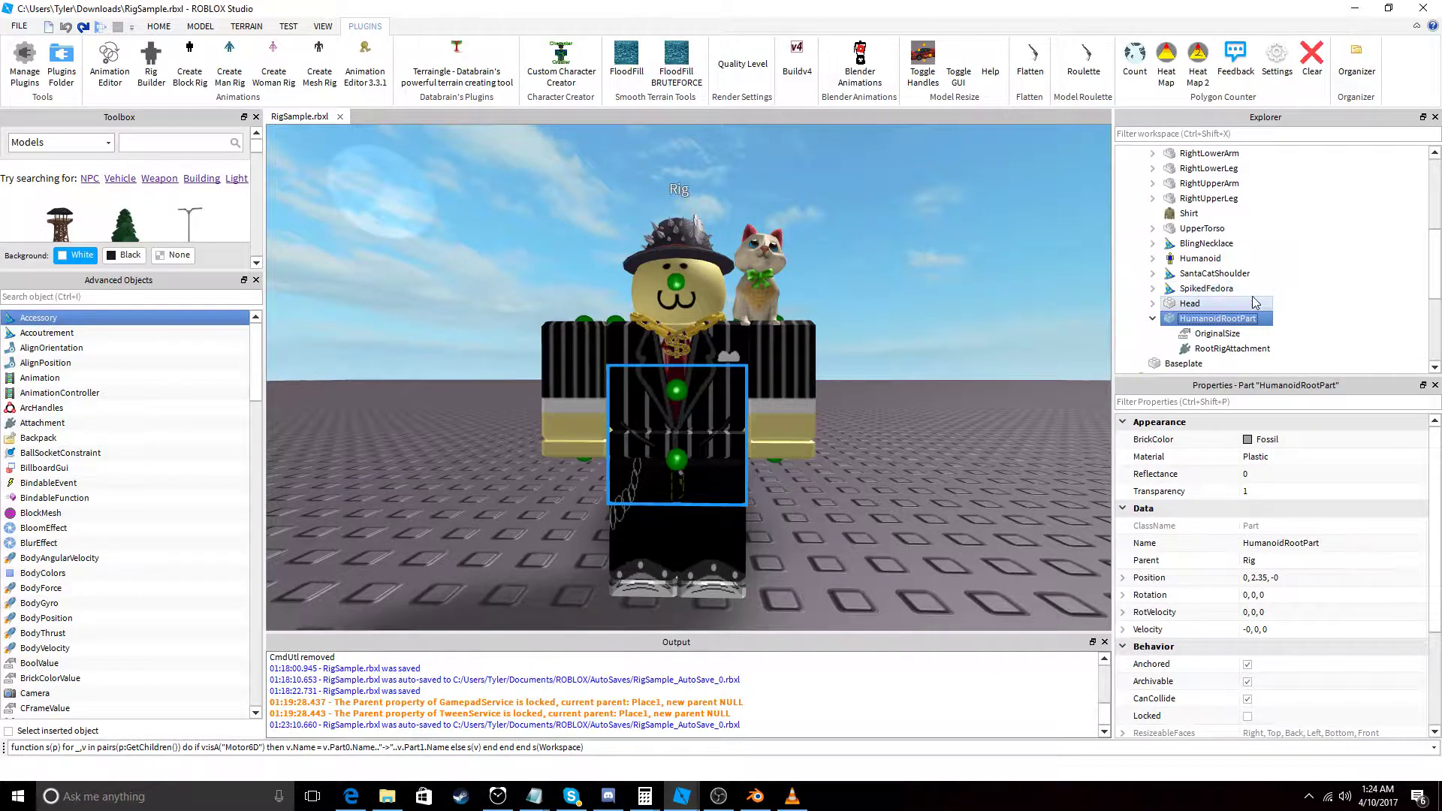
{"action": "right_click_drag", "start_coordinate": [766, 338], "coordinate": [728, 370]}
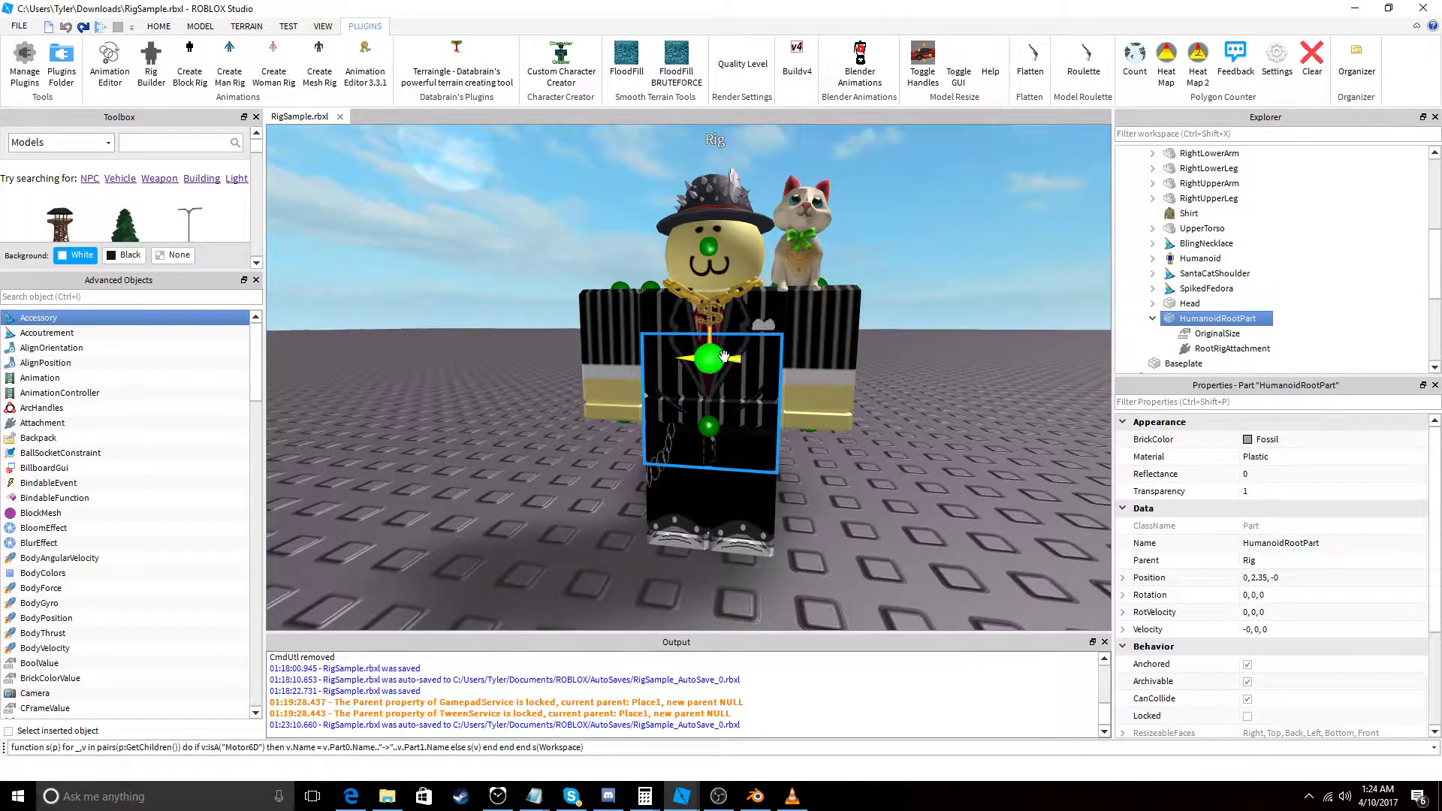
Inspect the properties of the Waist joint in the UpperTorso and collapse that part again.
{"action": "left_click", "coordinate": [760, 348]}
{"action": "left_click", "coordinate": [1152, 228]}
{"action": "left_click", "coordinate": [1221, 244]}
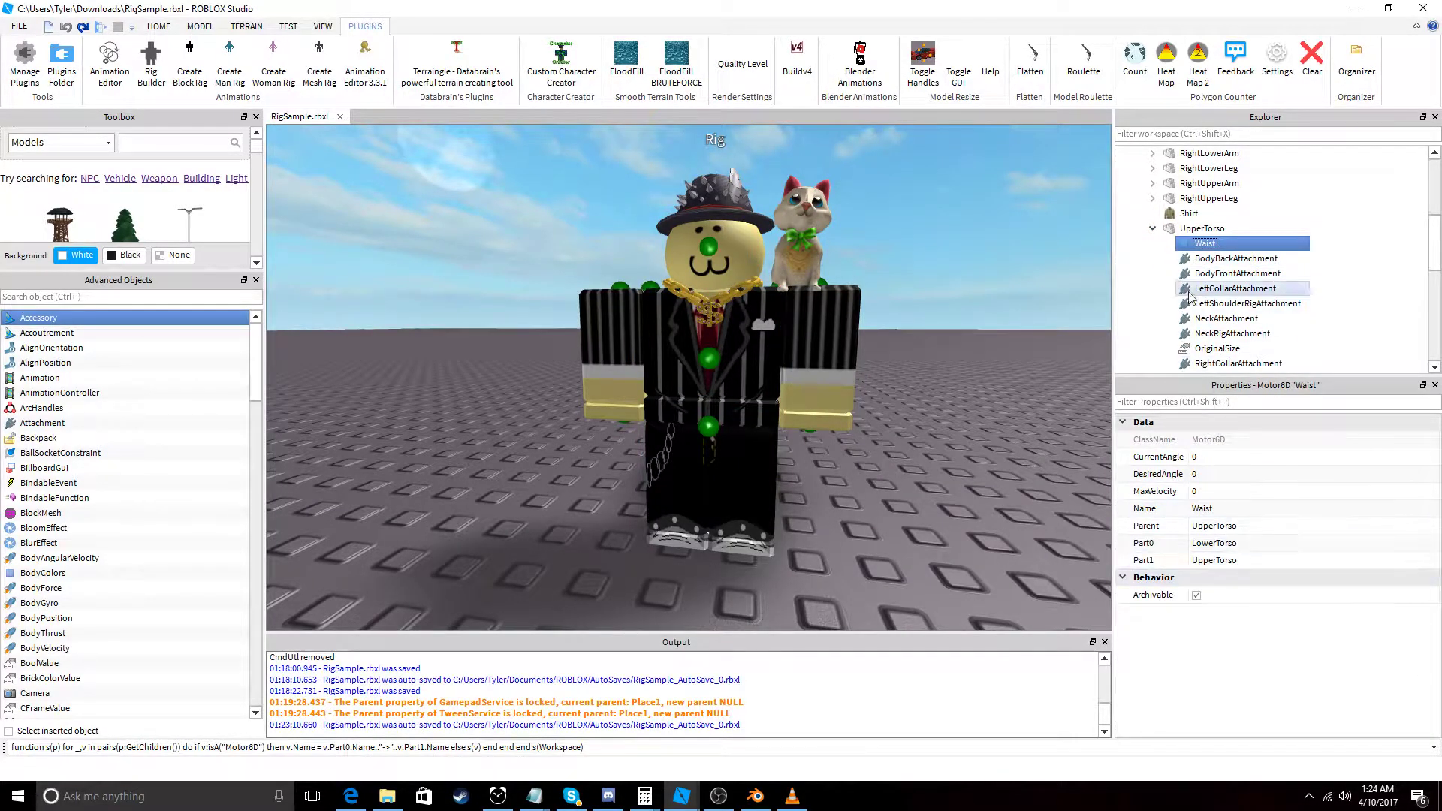
{"action": "left_click", "coordinate": [1153, 229]}
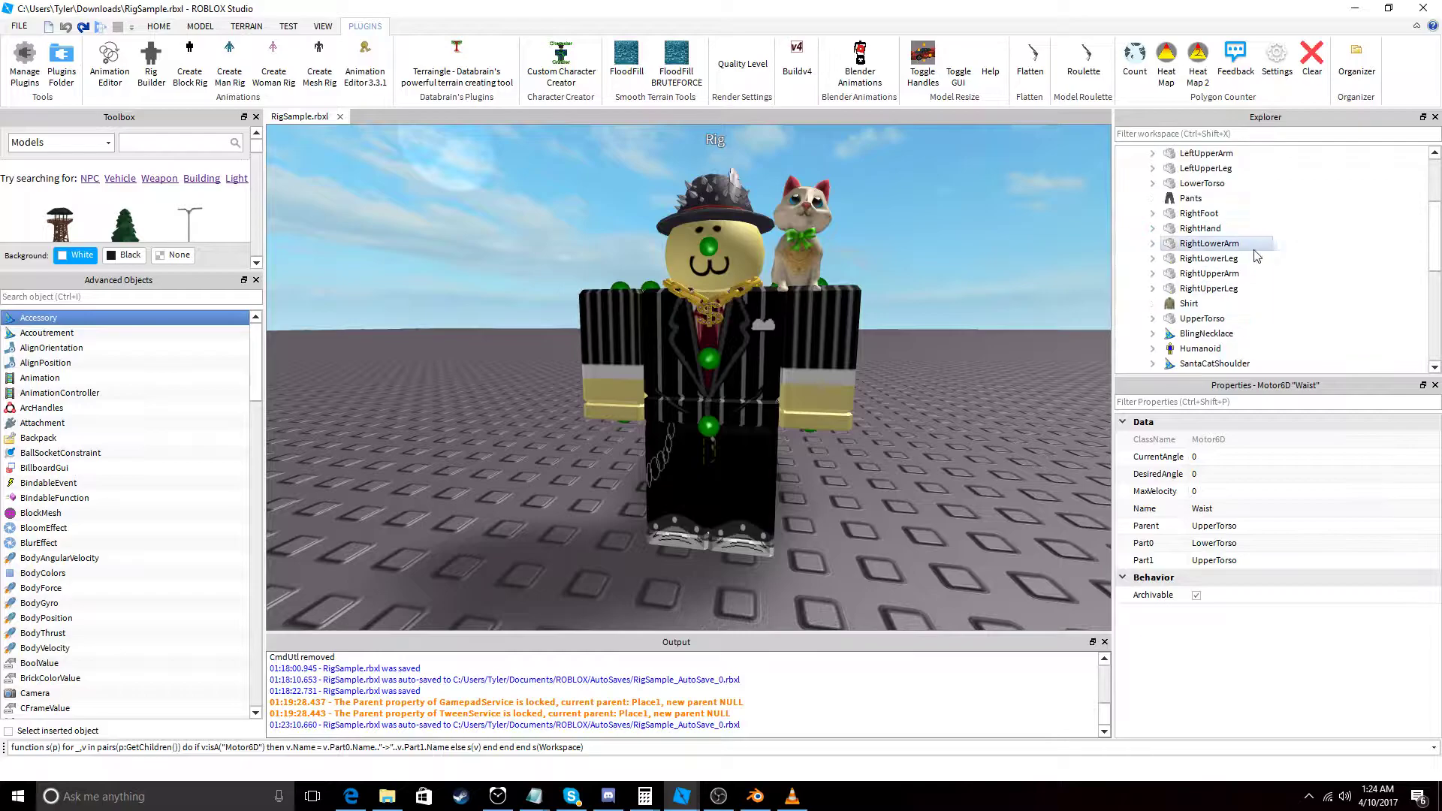
Inspect the properties of the Root joint inside the LowerTorso.
{"action": "scroll", "coordinate": [1281, 255], "scroll_direction": "up", "scroll_amount": 1}
{"action": "left_click", "coordinate": [1280, 254]}
{"action": "double_click", "coordinate": [1217, 230]}
{"action": "left_click", "coordinate": [1213, 245]}
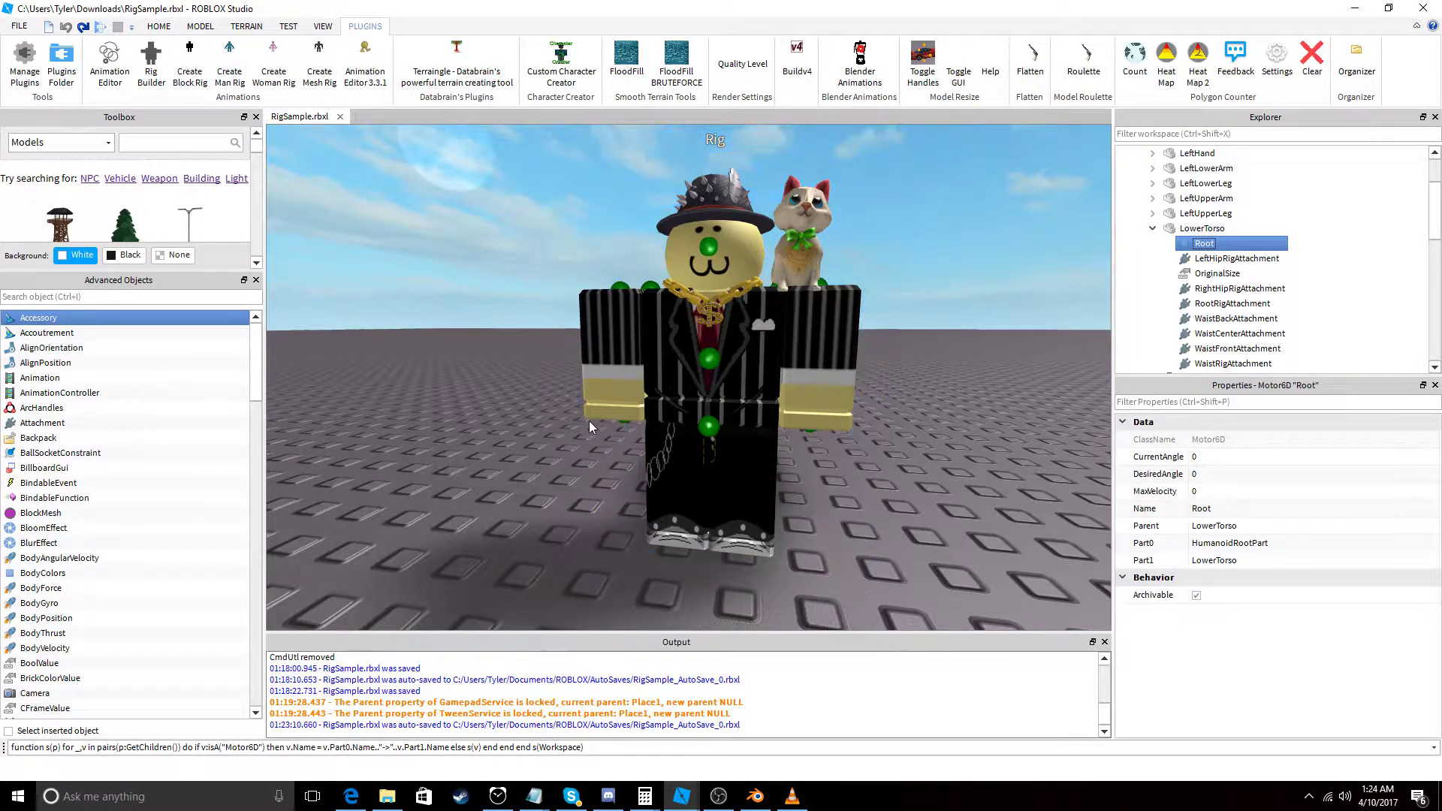
Clear the joint selection and select the whole Rig model in the scene.
{"action": "scroll", "coordinate": [956, 272], "scroll_direction": "up", "scroll_amount": 2}
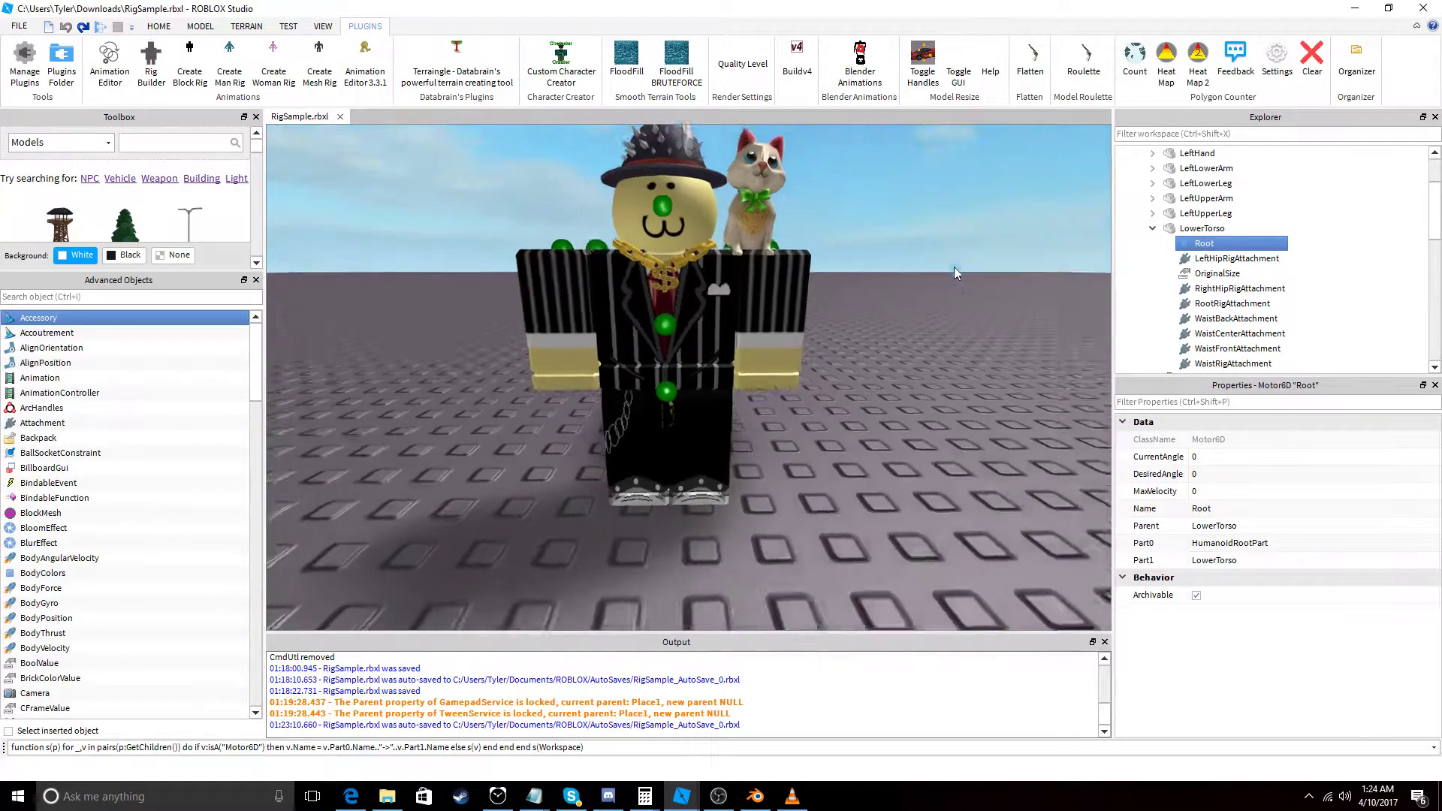
{"action": "left_click", "coordinate": [954, 268]}
{"action": "scroll", "coordinate": [928, 319], "scroll_direction": "down", "scroll_amount": 3}
{"action": "scroll", "coordinate": [886, 323], "scroll_direction": "up", "scroll_amount": 2}
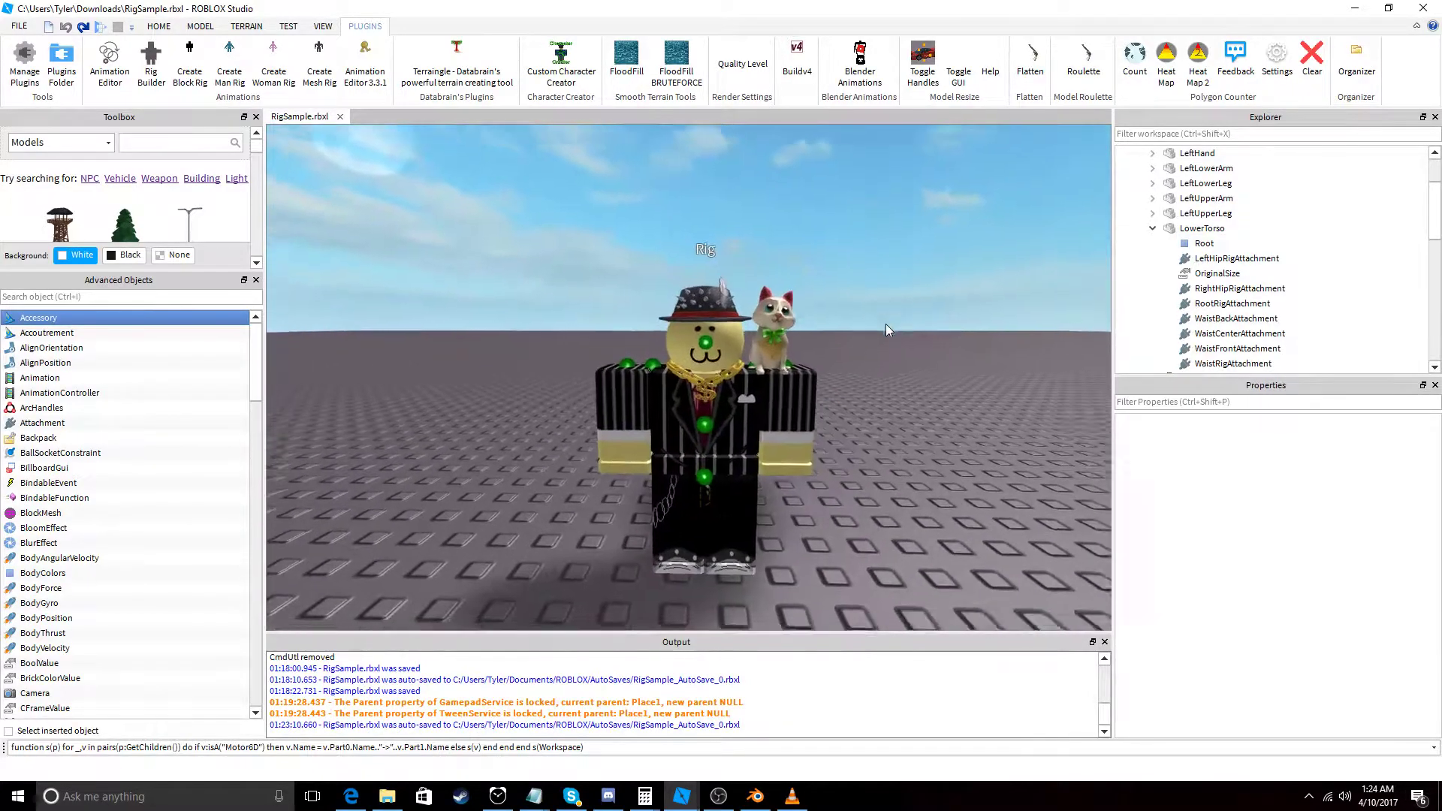
{"action": "scroll", "coordinate": [889, 331], "scroll_direction": "down", "scroll_amount": 1}
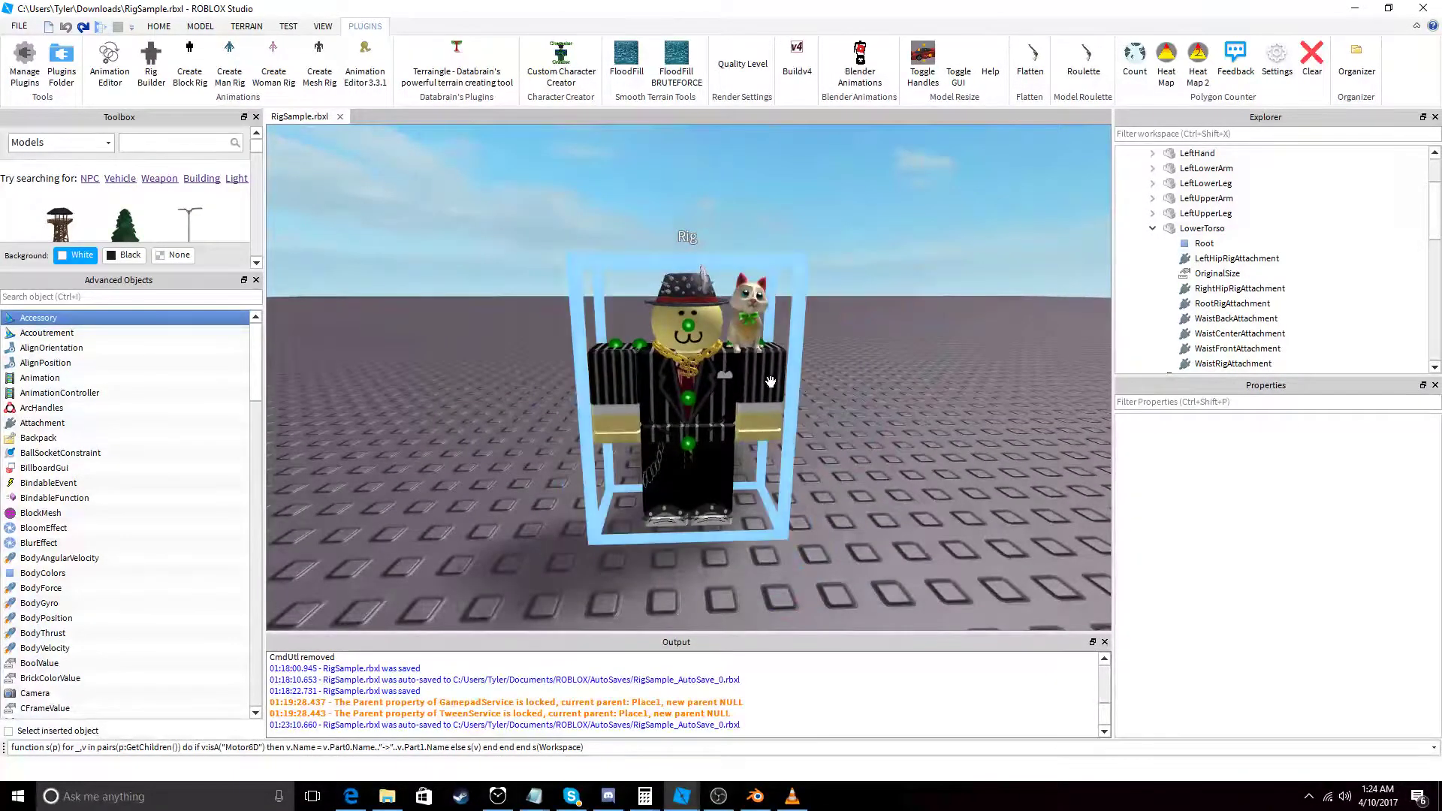
{"action": "left_click", "coordinate": [771, 381]}
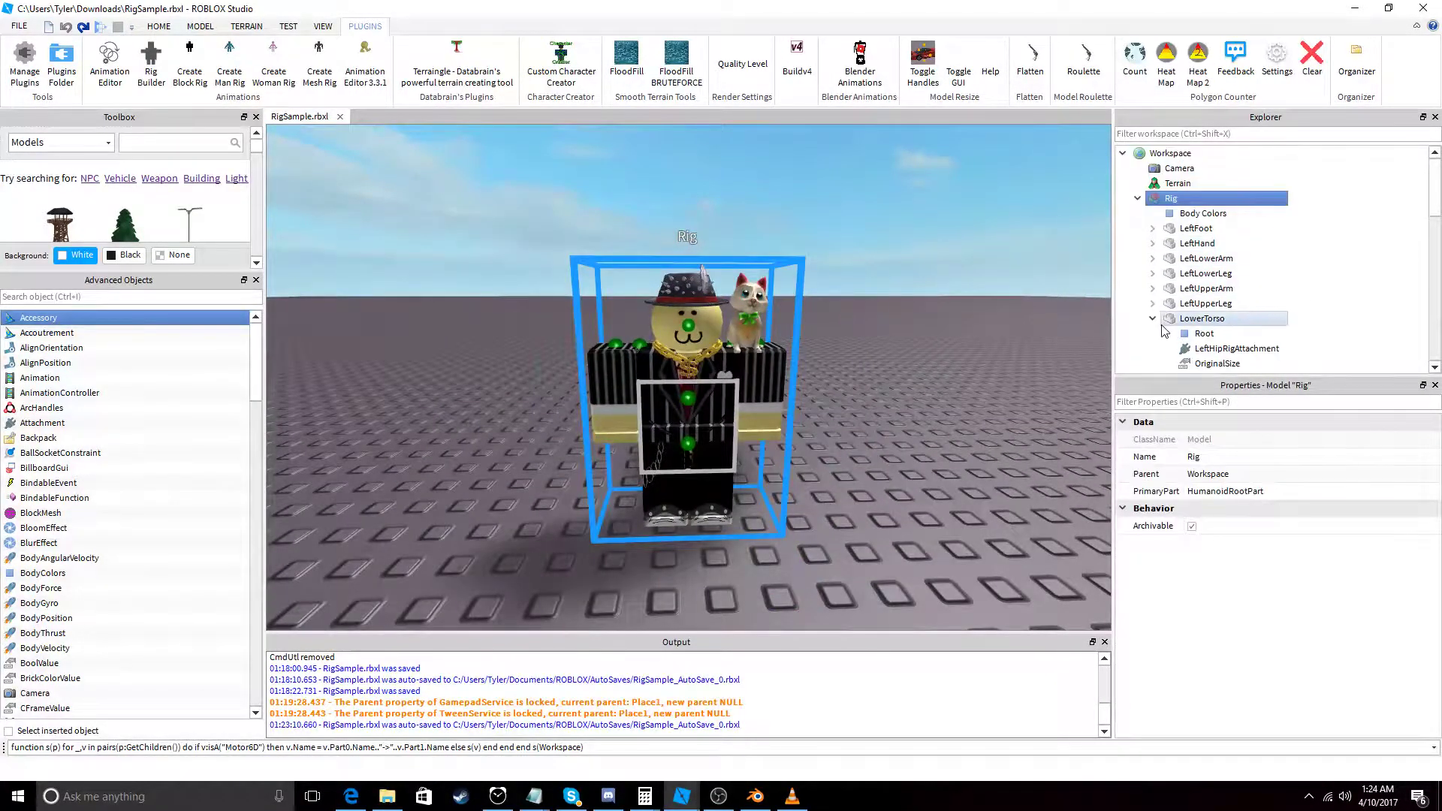
Collapse the Rig in the hierarchy and set the Baseplate's Transparency to 1.
{"action": "left_click", "coordinate": [1321, 237]}
{"action": "double_click", "coordinate": [1281, 197]}
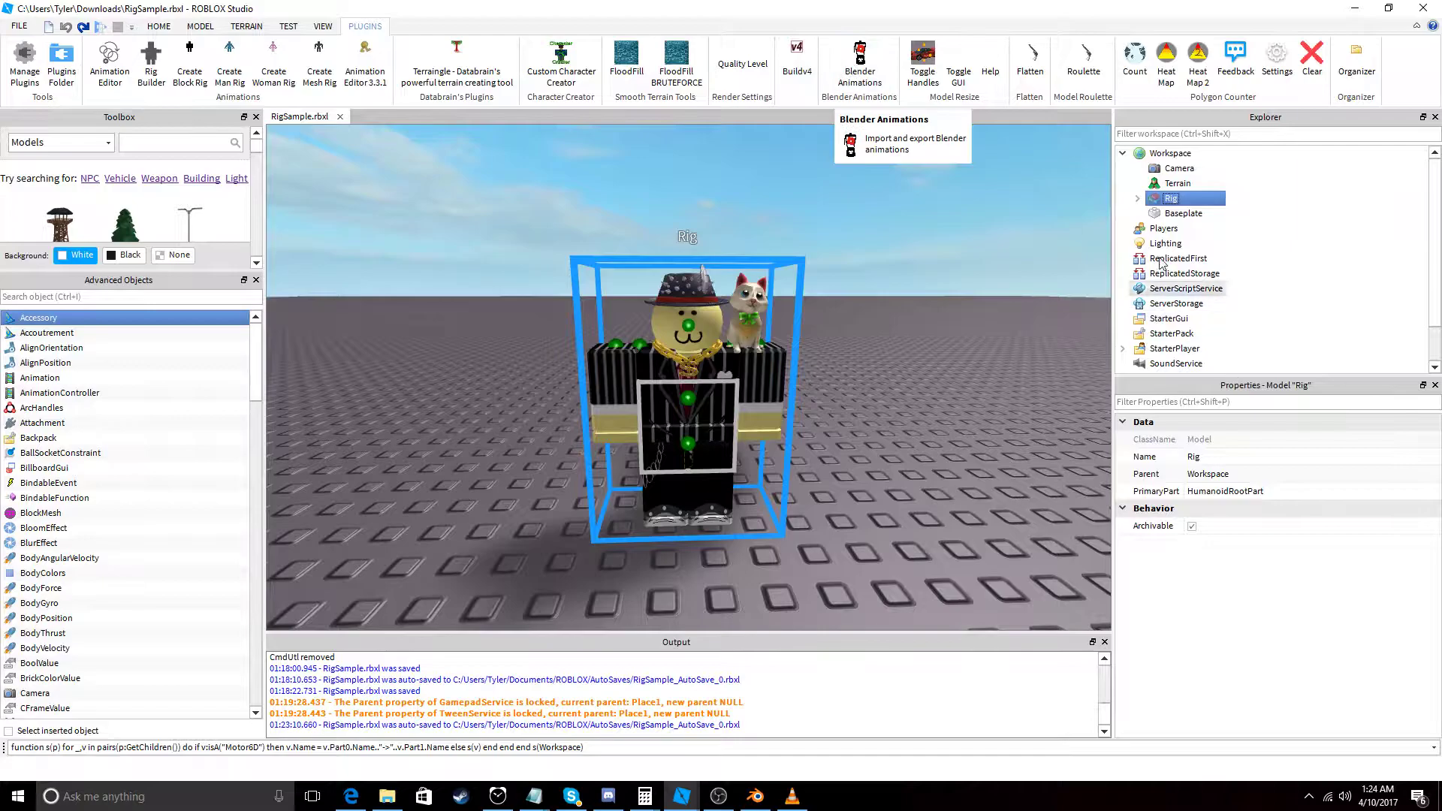
{"action": "left_click", "coordinate": [1174, 213]}
{"action": "key", "text": "Delete"}
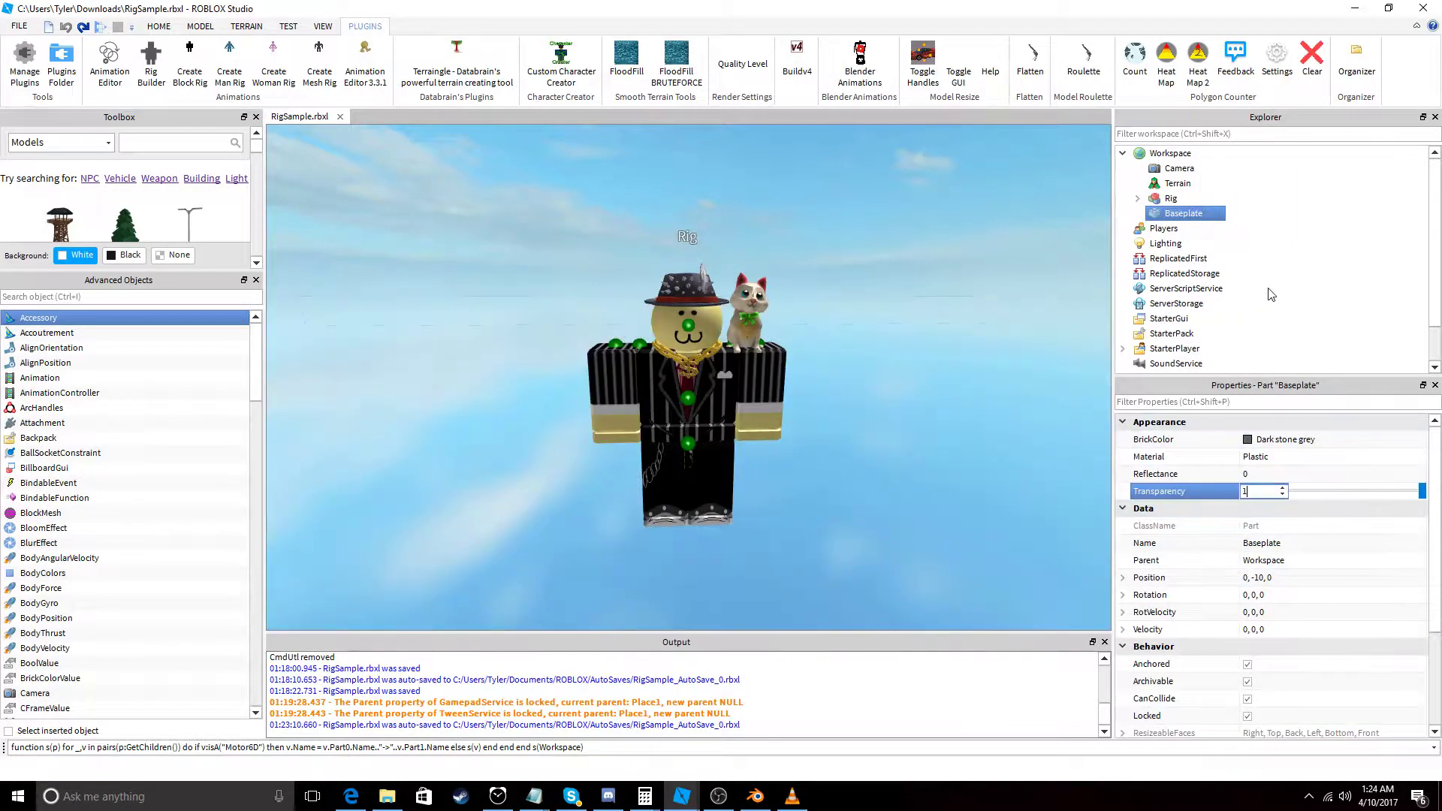
Set the Position of the Rig's HumanoidRootPart to 0,0,0.
{"action": "double_click", "coordinate": [1173, 198]}
{"action": "scroll", "coordinate": [1257, 296], "scroll_direction": "down", "scroll_amount": 1}
{"action": "scroll", "coordinate": [1256, 296], "scroll_direction": "down", "scroll_amount": 5}
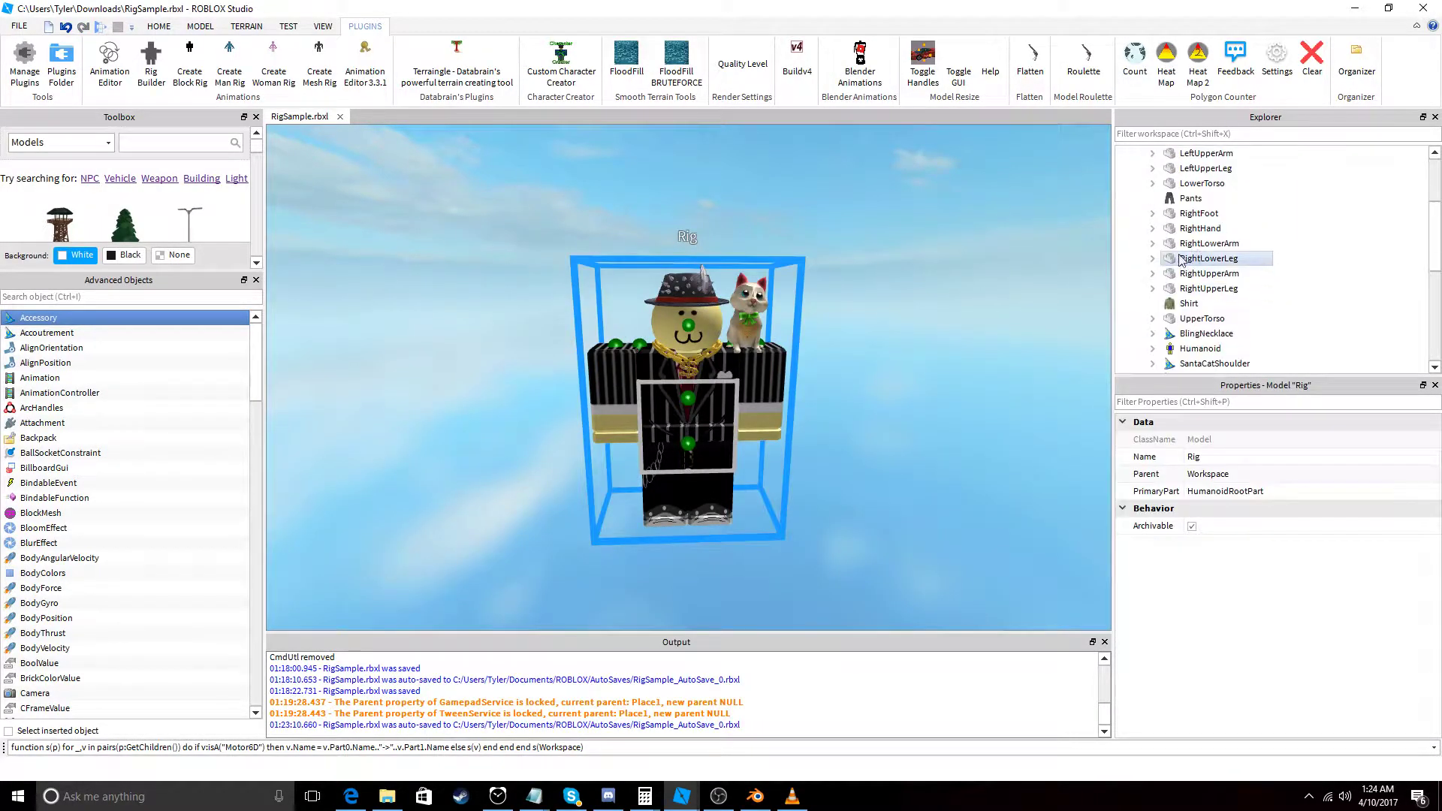
{"action": "double_click", "coordinate": [1217, 274]}
{"action": "scroll", "coordinate": [1280, 594], "scroll_direction": "down", "scroll_amount": 2}
{"action": "left_click", "coordinate": [1301, 478]}
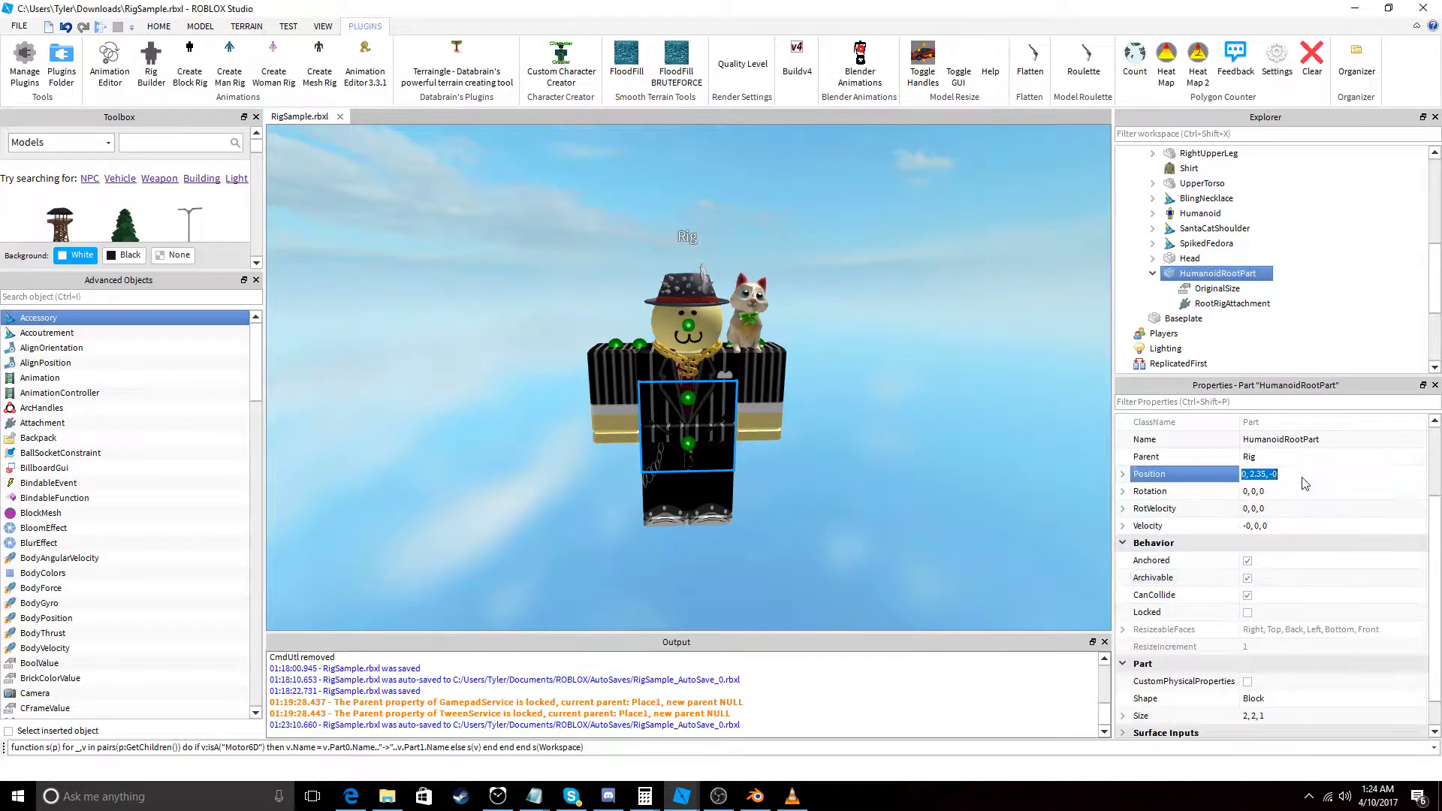
{"action": "type", "text": "0,0,0,"}
{"action": "key", "text": "Return"}
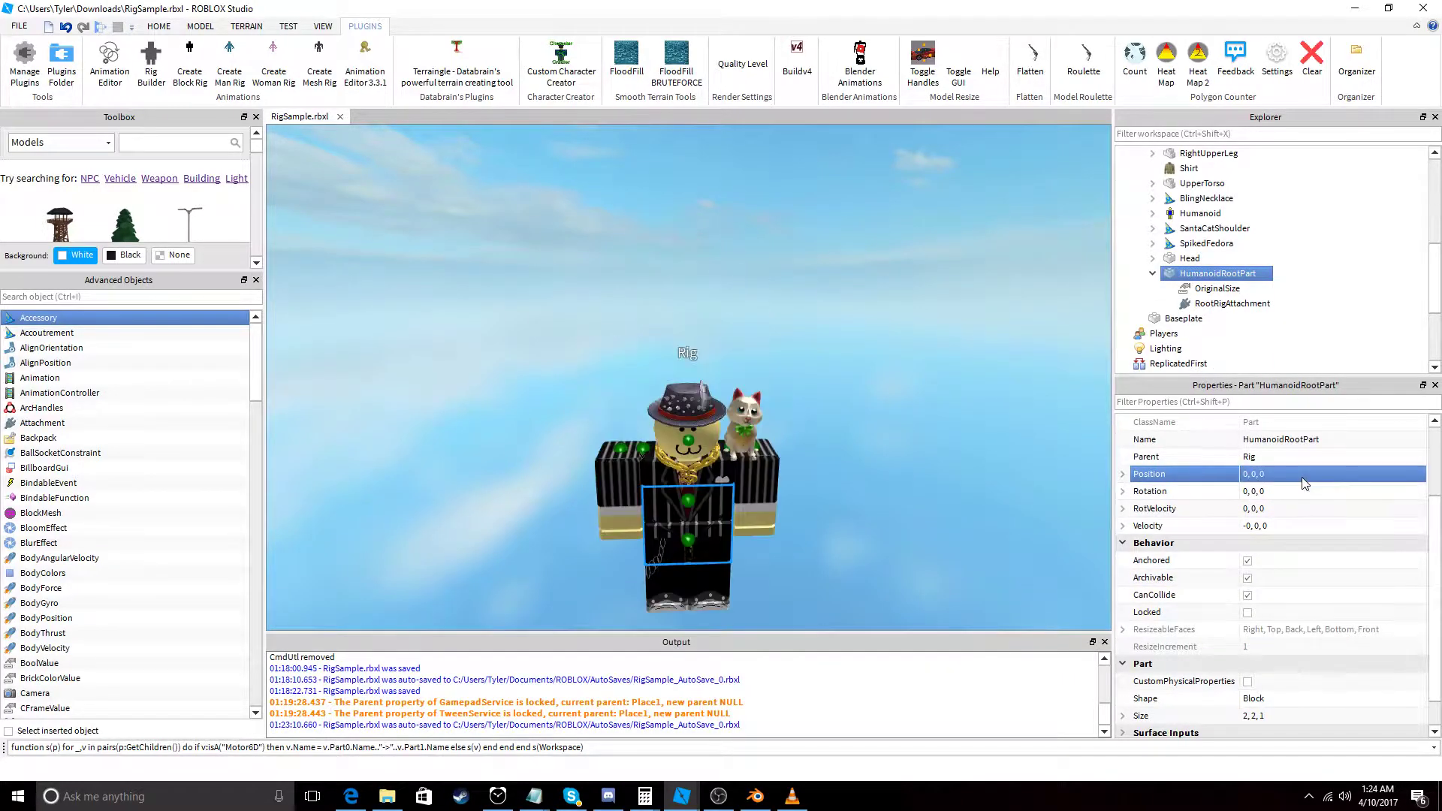
Look over the repositioned Rig, collapse its LeftUpperArm in the hierarchy and clear the selection.
{"action": "scroll", "coordinate": [626, 348], "scroll_direction": "up", "scroll_amount": 3}
{"action": "scroll", "coordinate": [688, 315], "scroll_direction": "down", "scroll_amount": 3}
{"action": "left_click", "coordinate": [749, 255]}
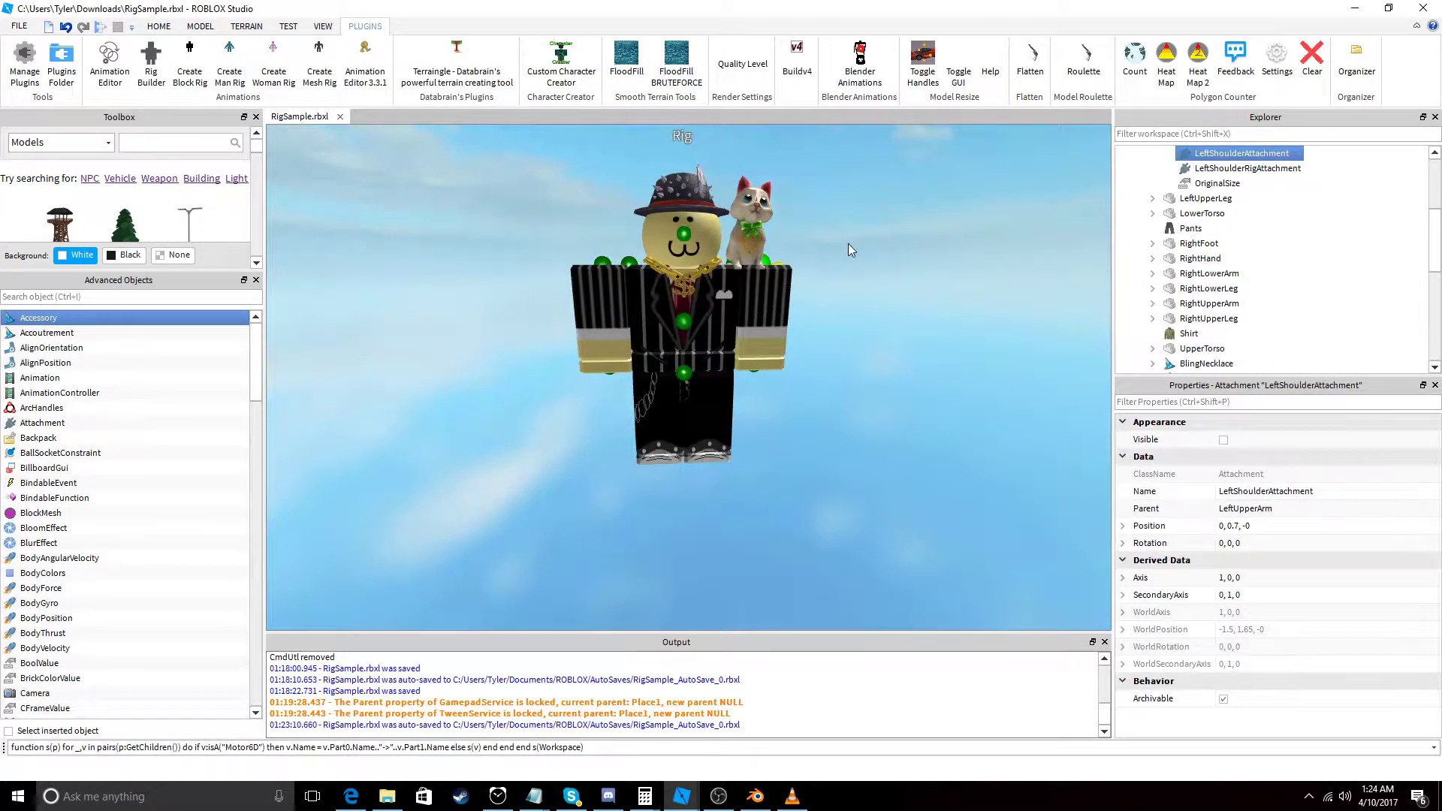
{"action": "left_click", "coordinate": [804, 250]}
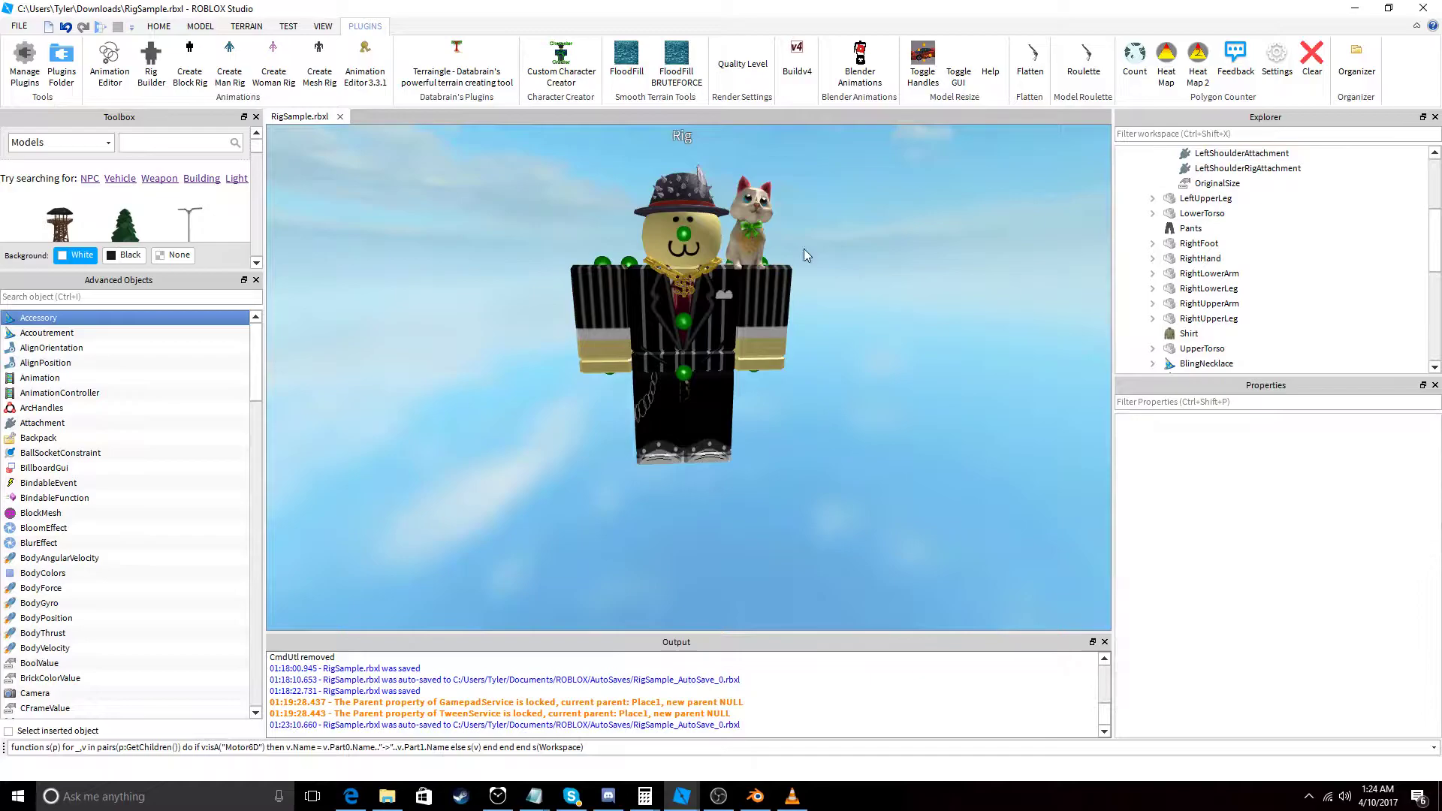
{"action": "left_click", "coordinate": [774, 285]}
{"action": "scroll", "coordinate": [1149, 229], "scroll_direction": "up", "scroll_amount": 1}
{"action": "left_click", "coordinate": [1153, 289]}
{"action": "left_click", "coordinate": [1269, 207]}
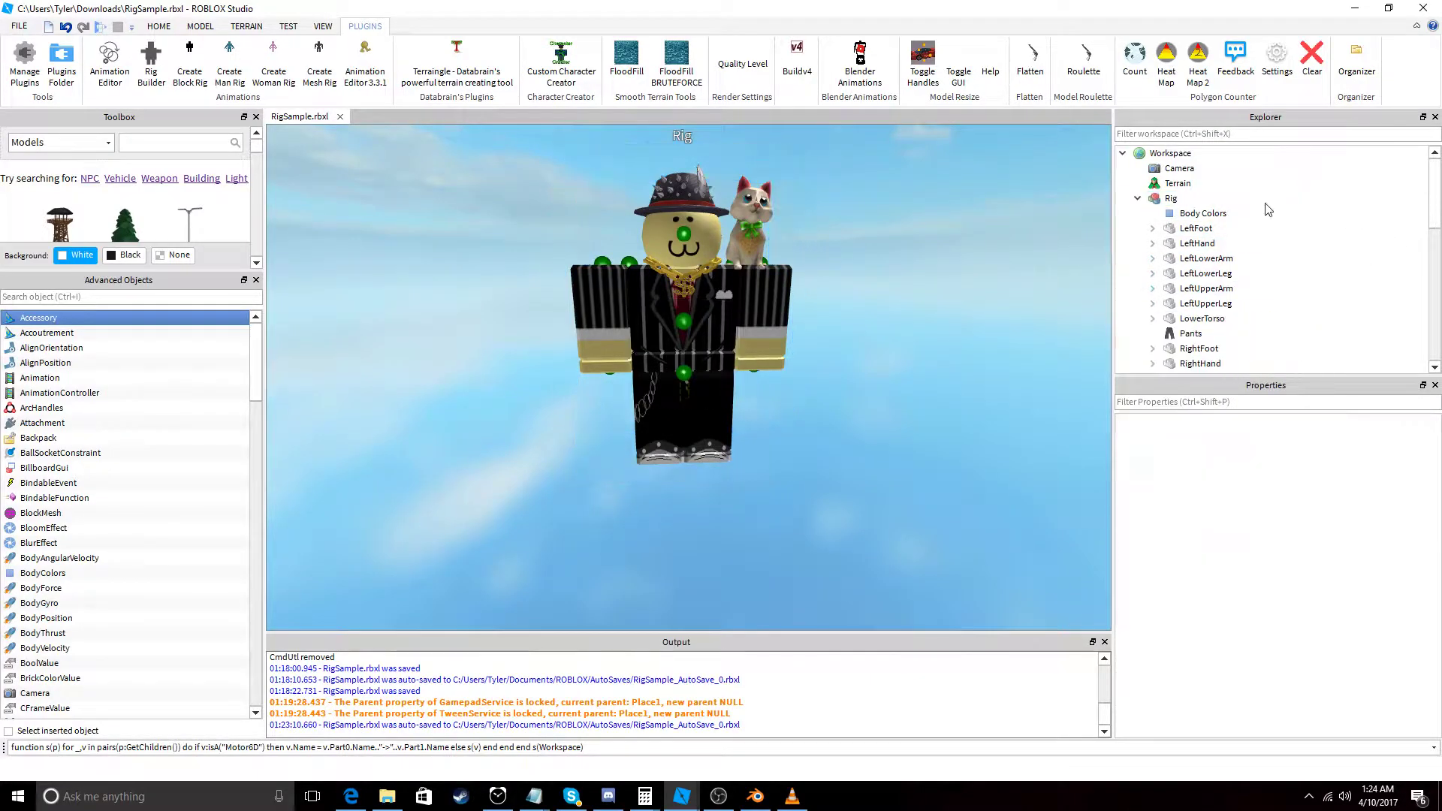
{"action": "left_click", "coordinate": [1255, 200]}
Start the Blender Animations plugin on the Rig model, view its export and import options, and close it.
{"action": "left_click", "coordinate": [857, 57]}
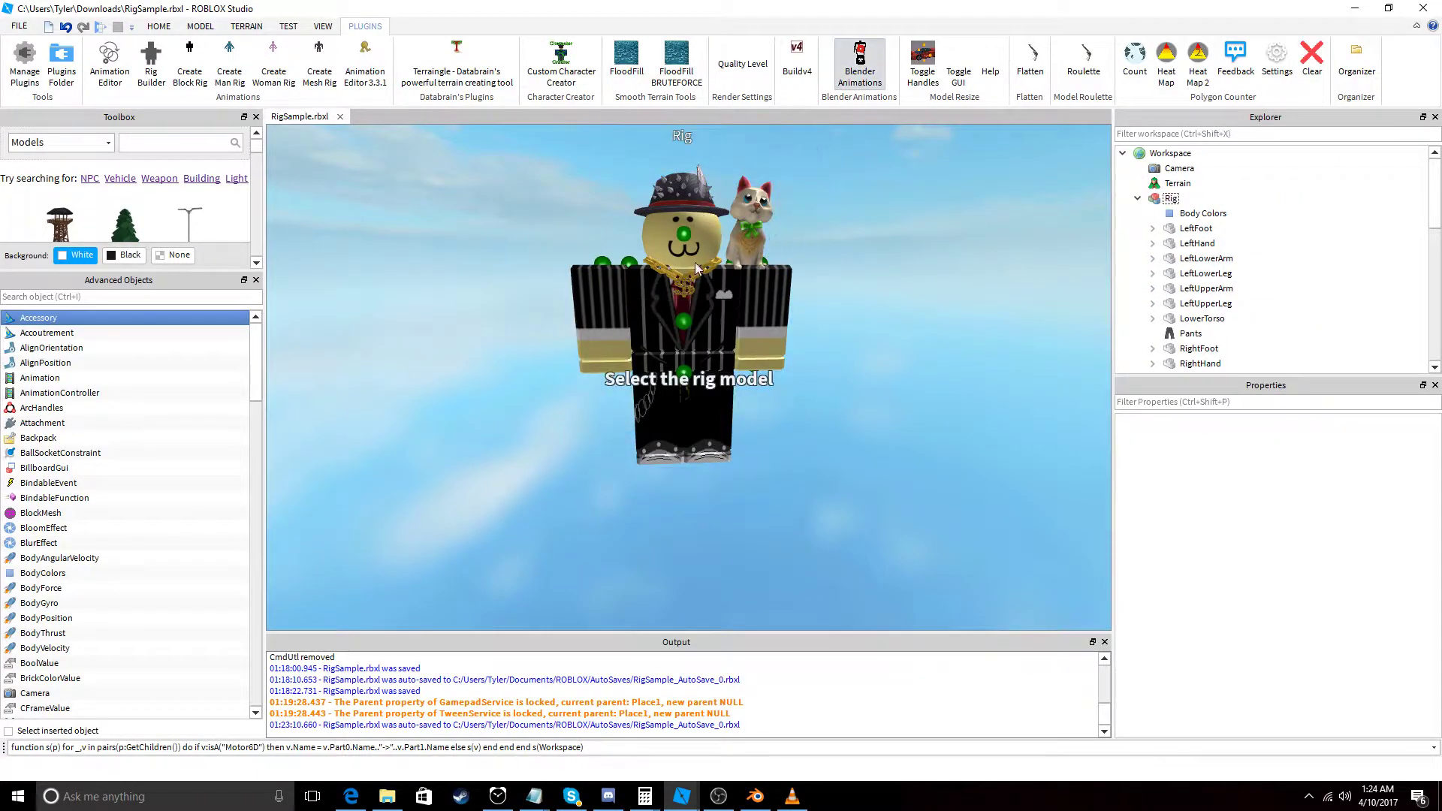
{"action": "left_click", "coordinate": [762, 300]}
{"action": "left_click", "coordinate": [762, 300]}
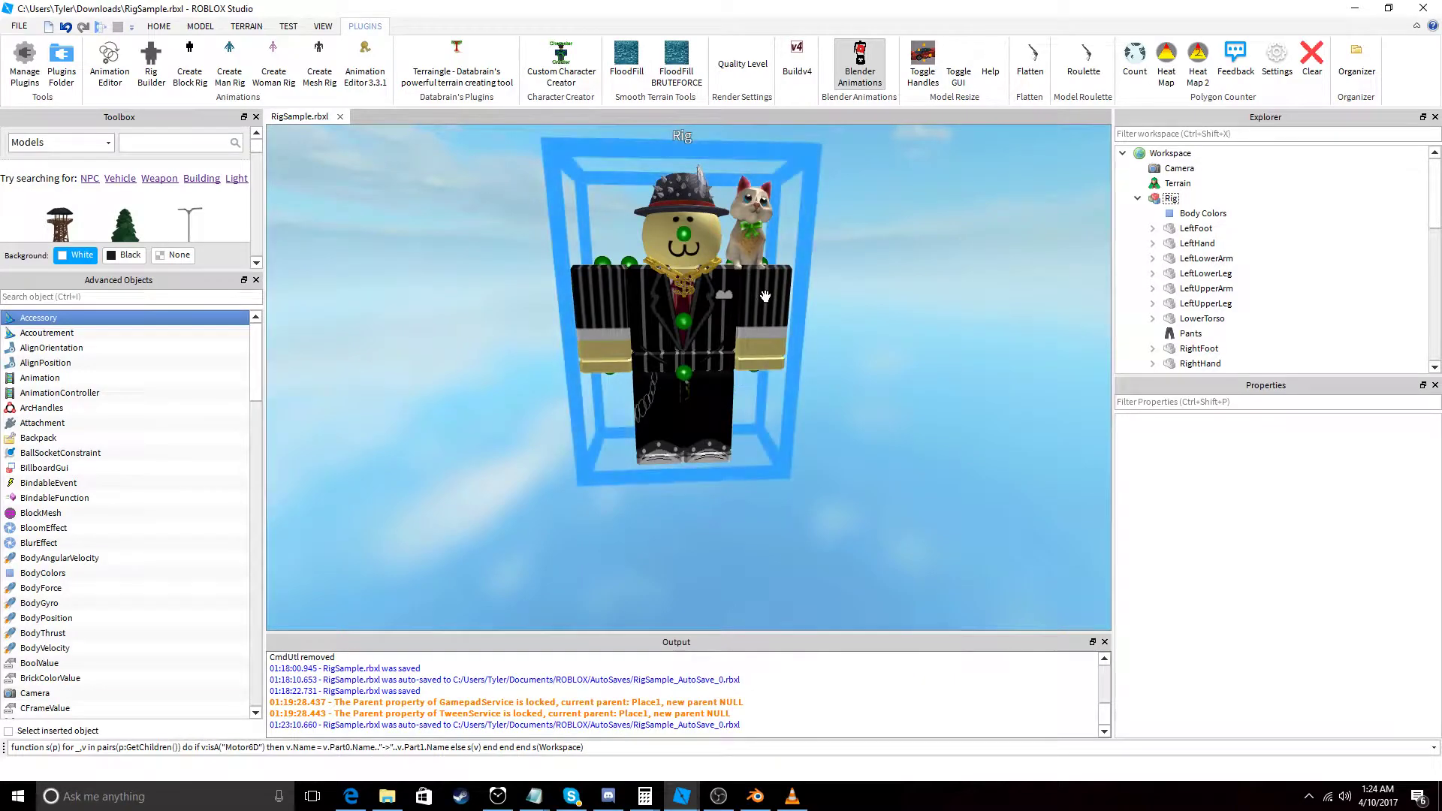
{"action": "scroll", "coordinate": [776, 287], "scroll_direction": "up", "scroll_amount": 1}
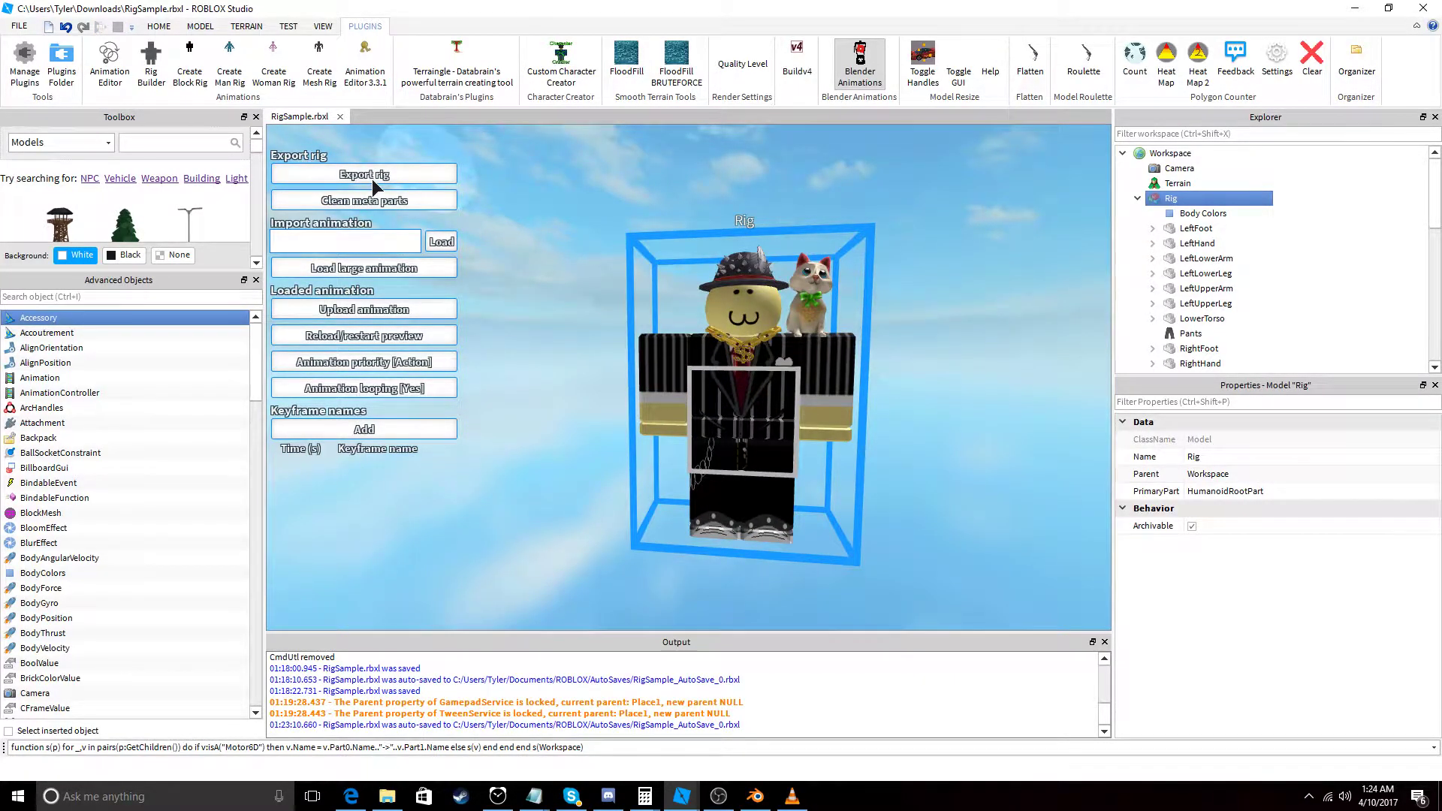
{"action": "left_click", "coordinate": [859, 68]}
{"action": "left_click", "coordinate": [368, 152]}
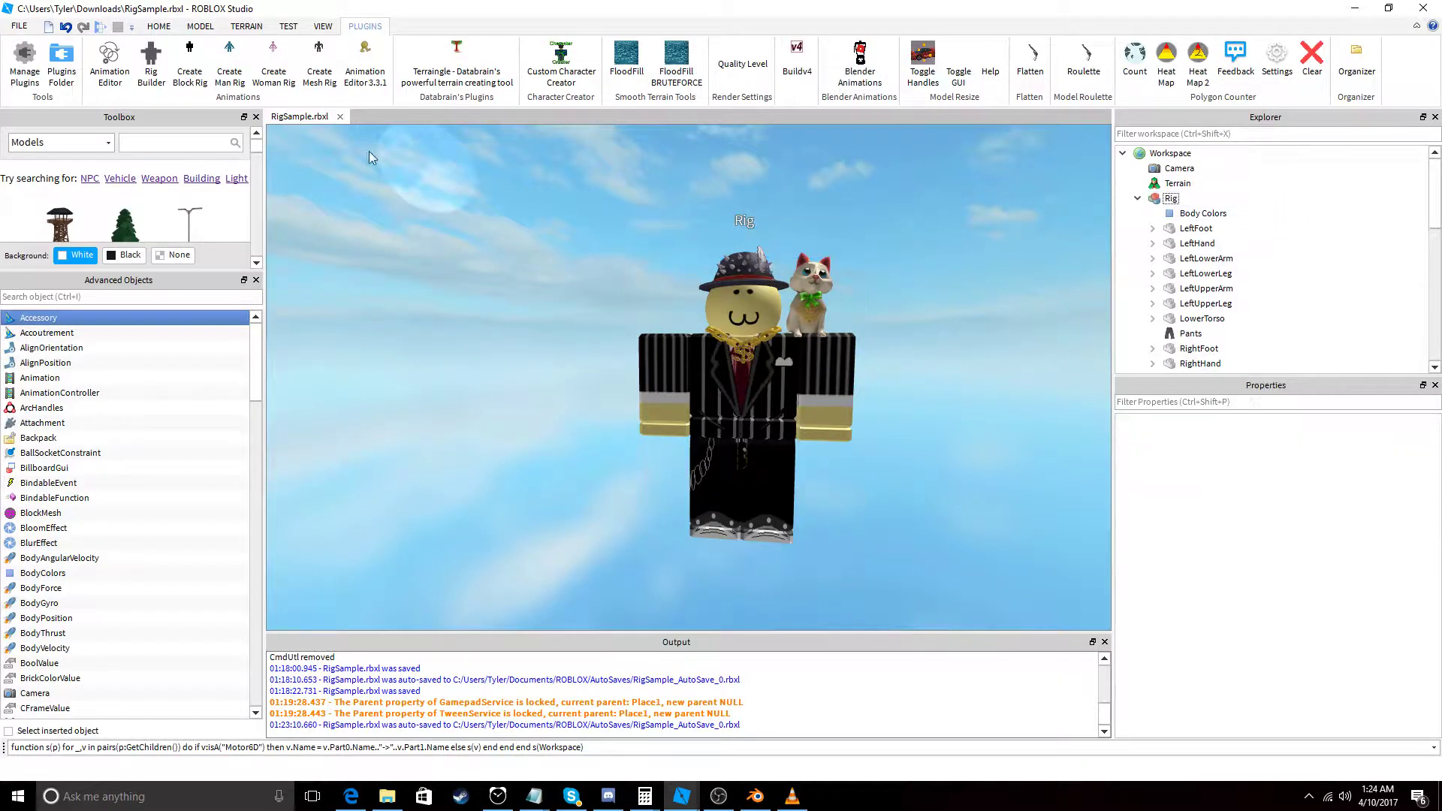
Start the Custom Character Creator plugin and open the Rig model for editing.
{"action": "left_click", "coordinate": [560, 53]}
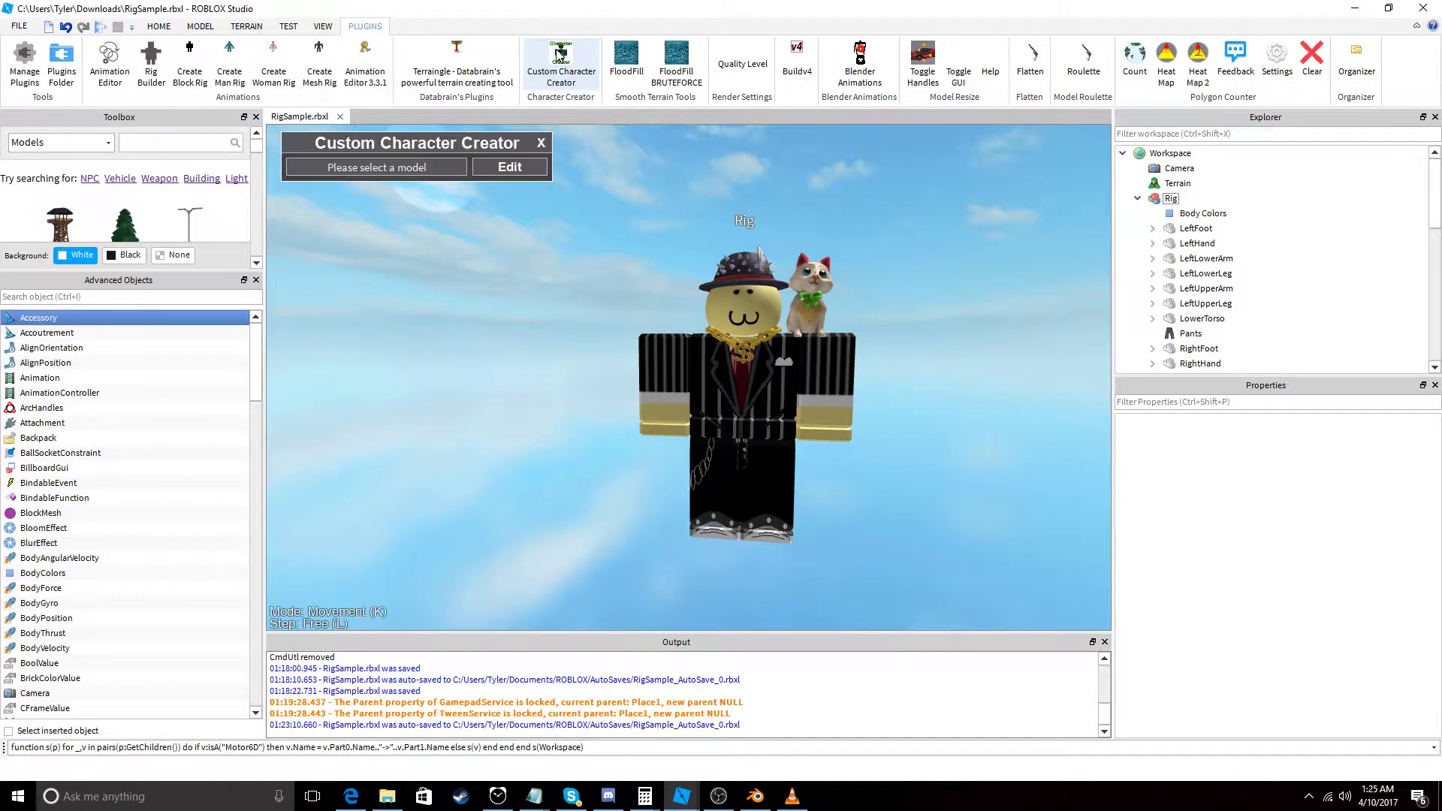
{"action": "left_click", "coordinate": [703, 345]}
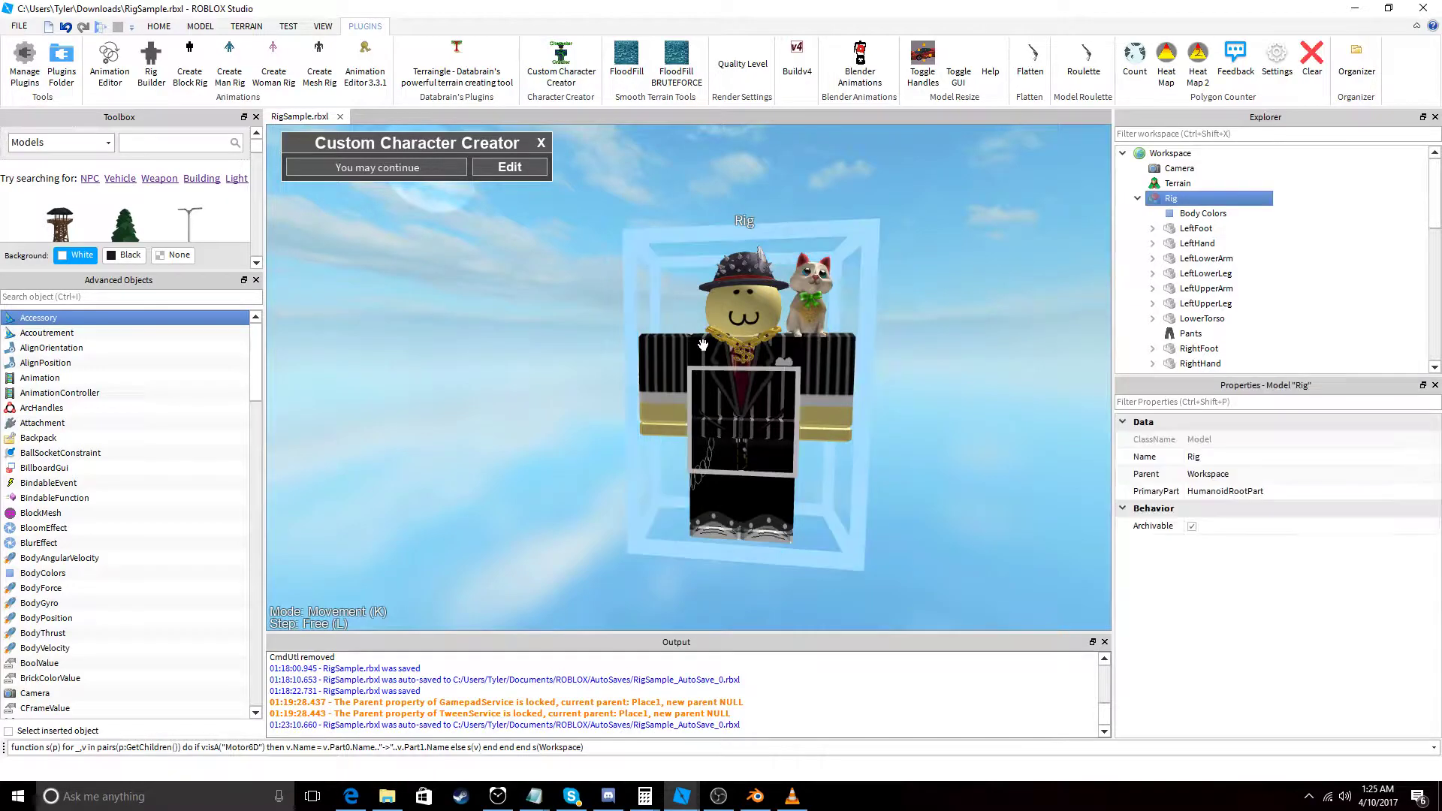
{"action": "left_click", "coordinate": [510, 167]}
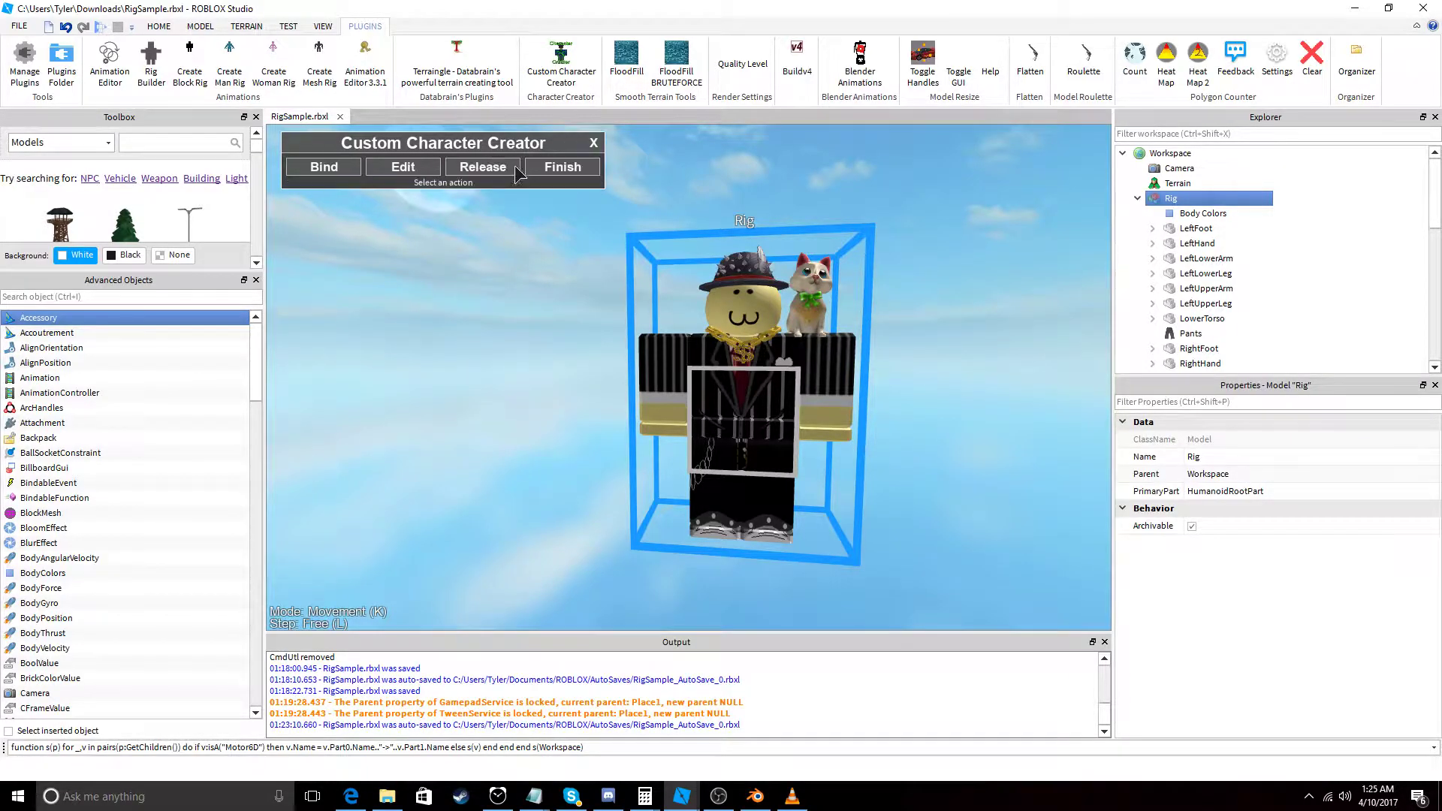
Examine the Rig's joint skeleton from several angles, including the arms, legs, feet and head.
{"action": "scroll", "coordinate": [582, 328], "scroll_direction": "down", "scroll_amount": 2}
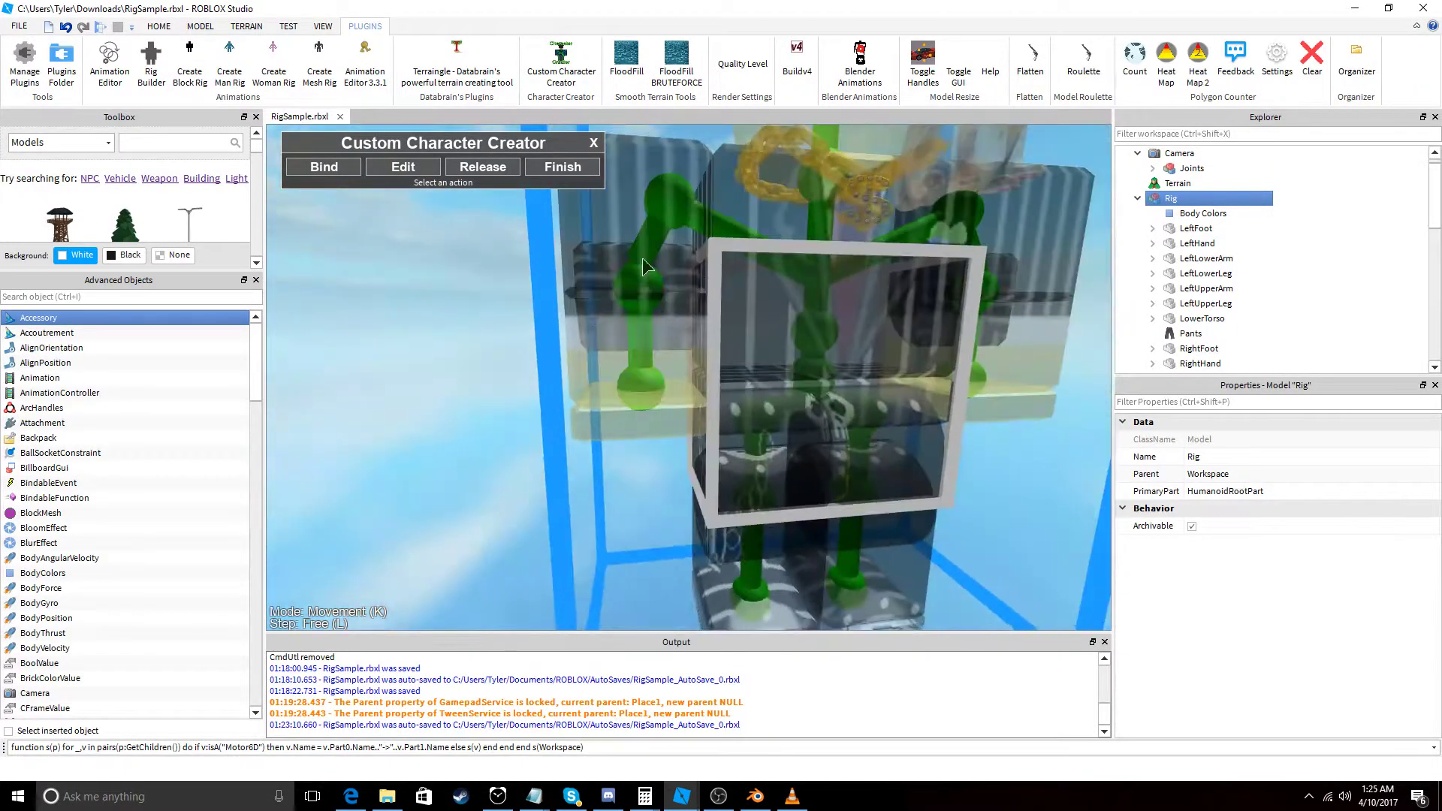
{"action": "right_click_drag", "start_coordinate": [642, 289], "coordinate": [593, 295]}
{"action": "scroll", "coordinate": [592, 295], "scroll_direction": "down", "scroll_amount": 4}
{"action": "right_click_drag", "start_coordinate": [691, 356], "coordinate": [693, 358]}
{"action": "scroll", "coordinate": [693, 358], "scroll_direction": "up", "scroll_amount": 1}
{"action": "scroll", "coordinate": [690, 356], "scroll_direction": "up", "scroll_amount": 10}
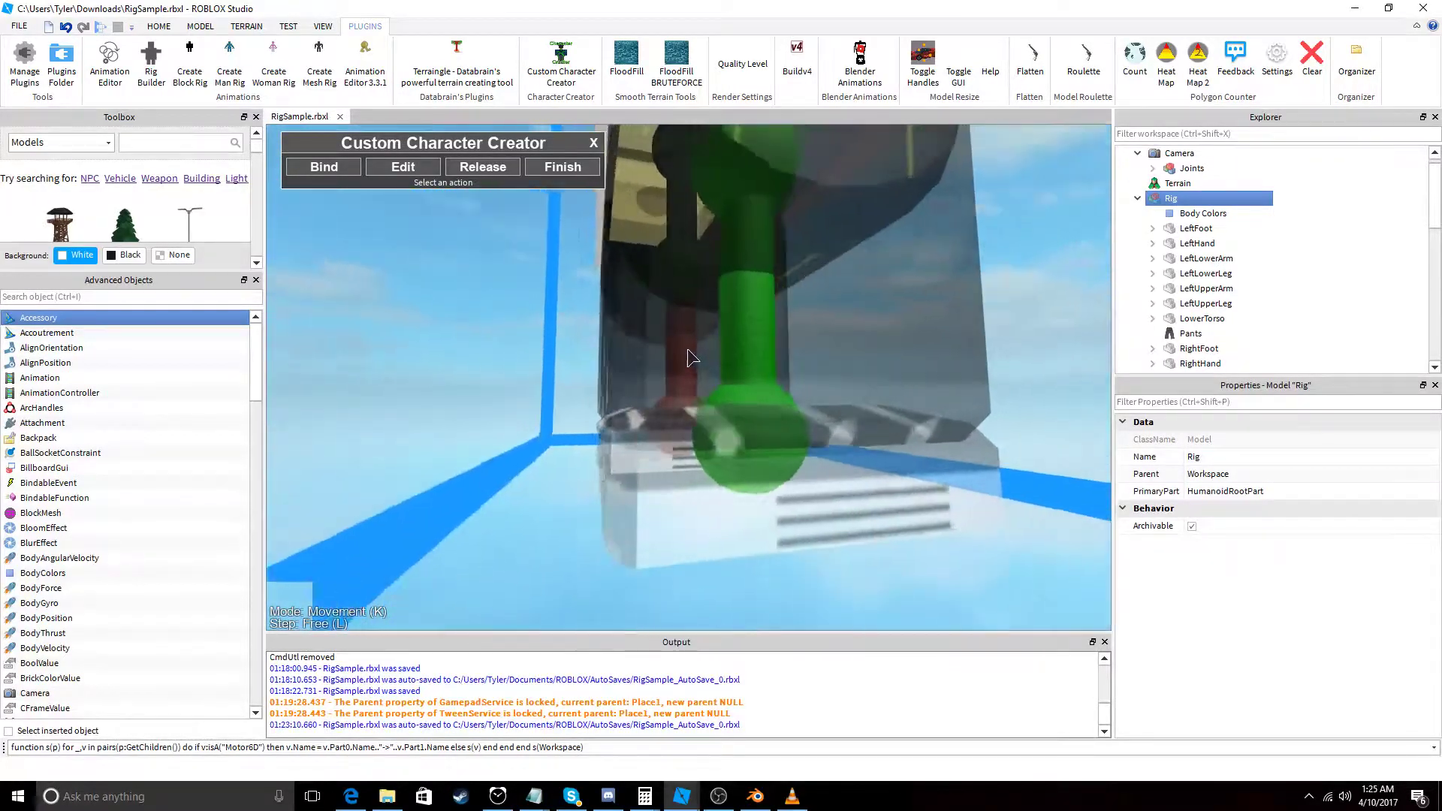
{"action": "scroll", "coordinate": [688, 350], "scroll_direction": "down", "scroll_amount": 4}
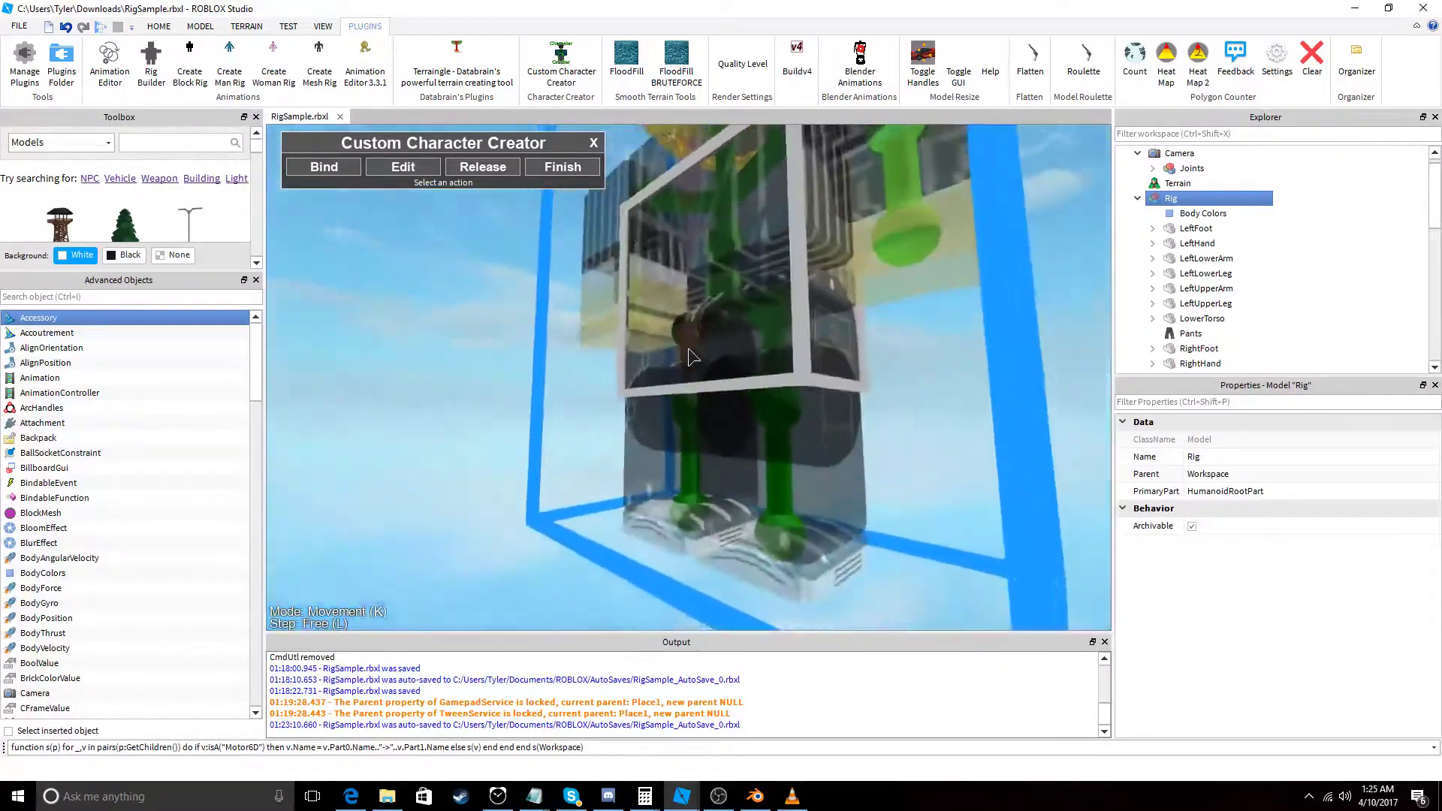
{"action": "scroll", "coordinate": [688, 350], "scroll_direction": "up", "scroll_amount": 3}
{"action": "right_click_drag", "start_coordinate": [689, 350], "coordinate": [689, 348]}
{"action": "scroll", "coordinate": [688, 349], "scroll_direction": "down", "scroll_amount": 3}
{"action": "scroll", "coordinate": [688, 348], "scroll_direction": "up", "scroll_amount": 2}
{"action": "scroll", "coordinate": [688, 349], "scroll_direction": "down", "scroll_amount": 8}
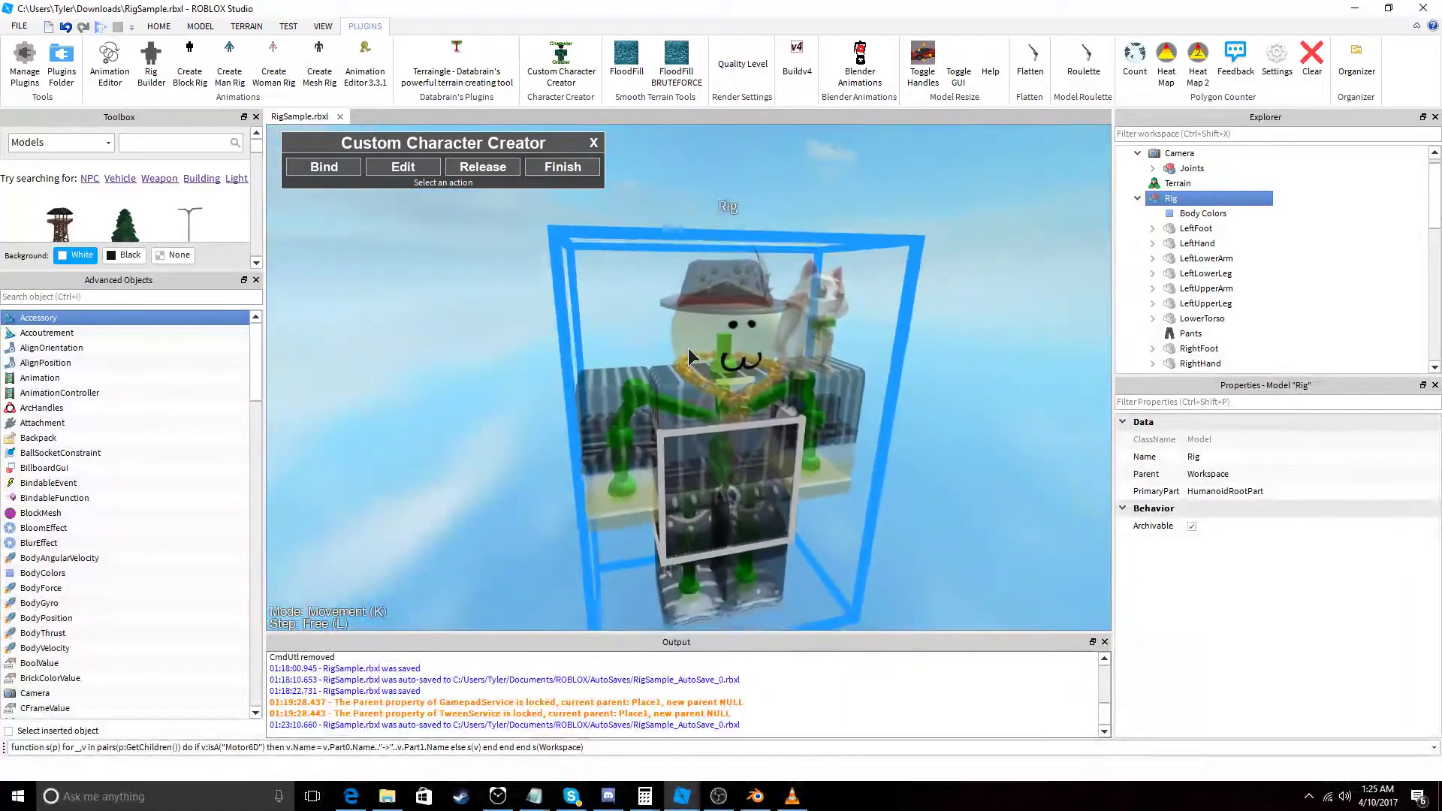
{"action": "scroll", "coordinate": [688, 349], "scroll_direction": "up", "scroll_amount": 8}
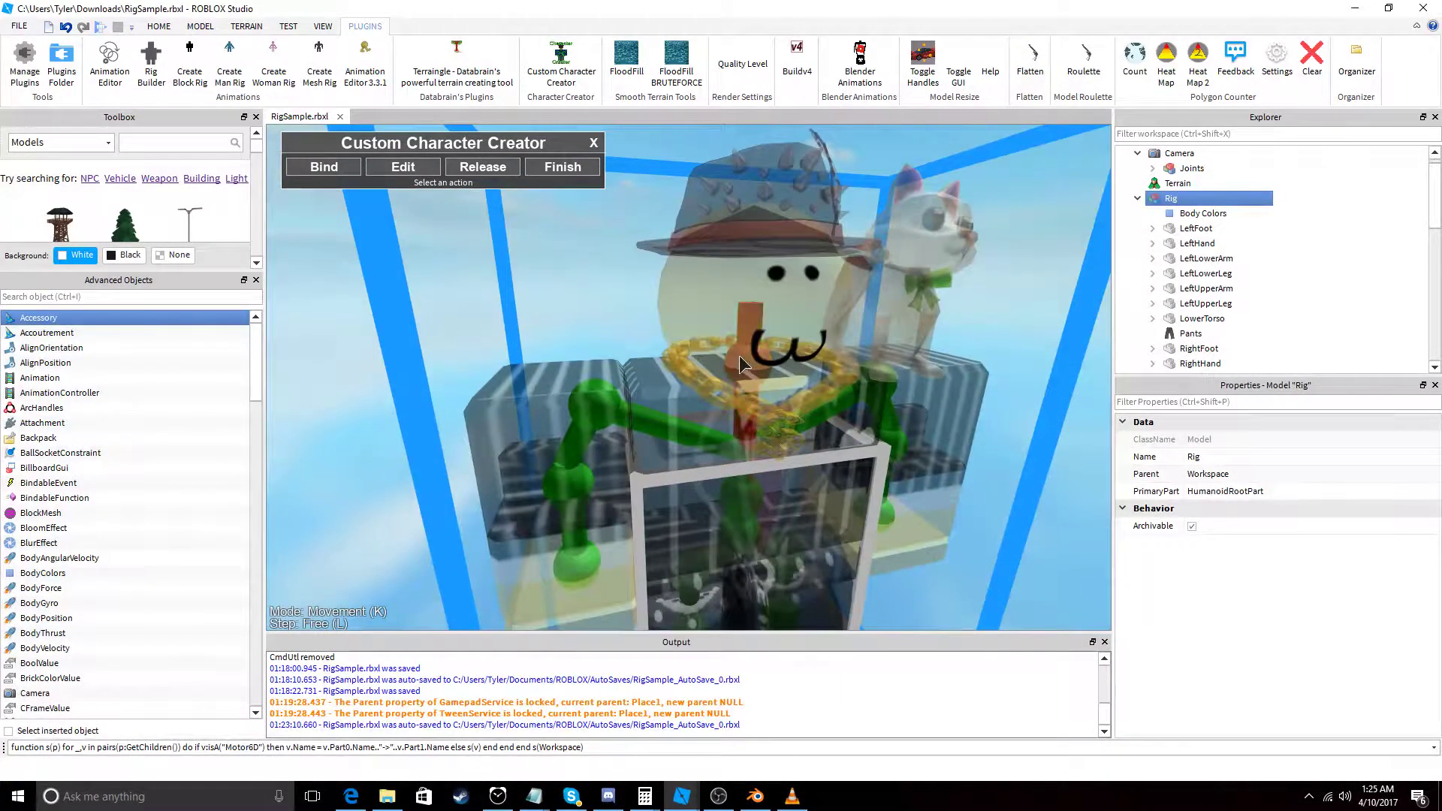
Open the Neck joint in the Custom Character Creator, view it, and return to the action list.
{"action": "left_click", "coordinate": [739, 354]}
{"action": "scroll", "coordinate": [740, 361], "scroll_direction": "up", "scroll_amount": 5}
{"action": "scroll", "coordinate": [739, 364], "scroll_direction": "down", "scroll_amount": 8}
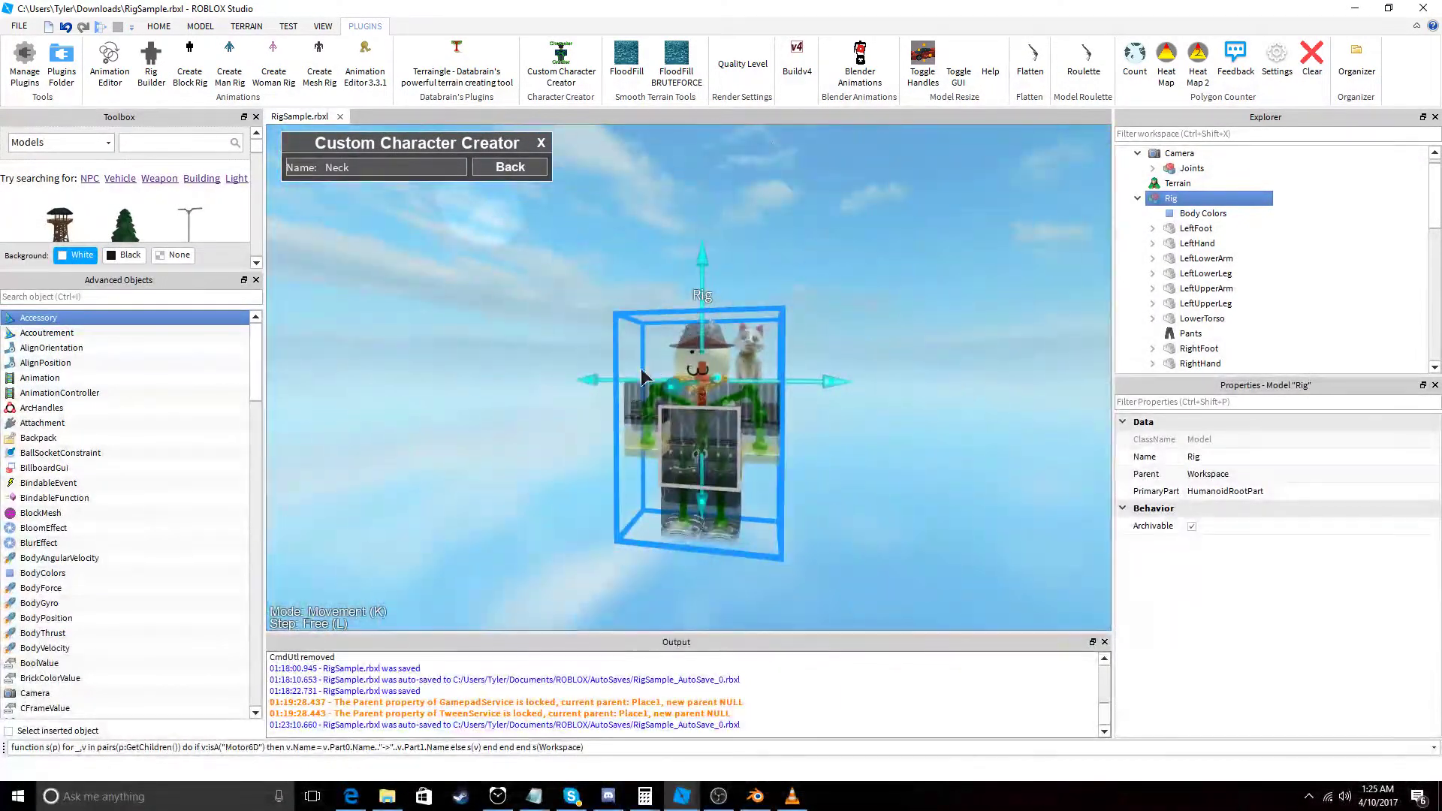
{"action": "scroll", "coordinate": [597, 508], "scroll_direction": "up", "scroll_amount": 3}
{"action": "left_click", "coordinate": [508, 167]}
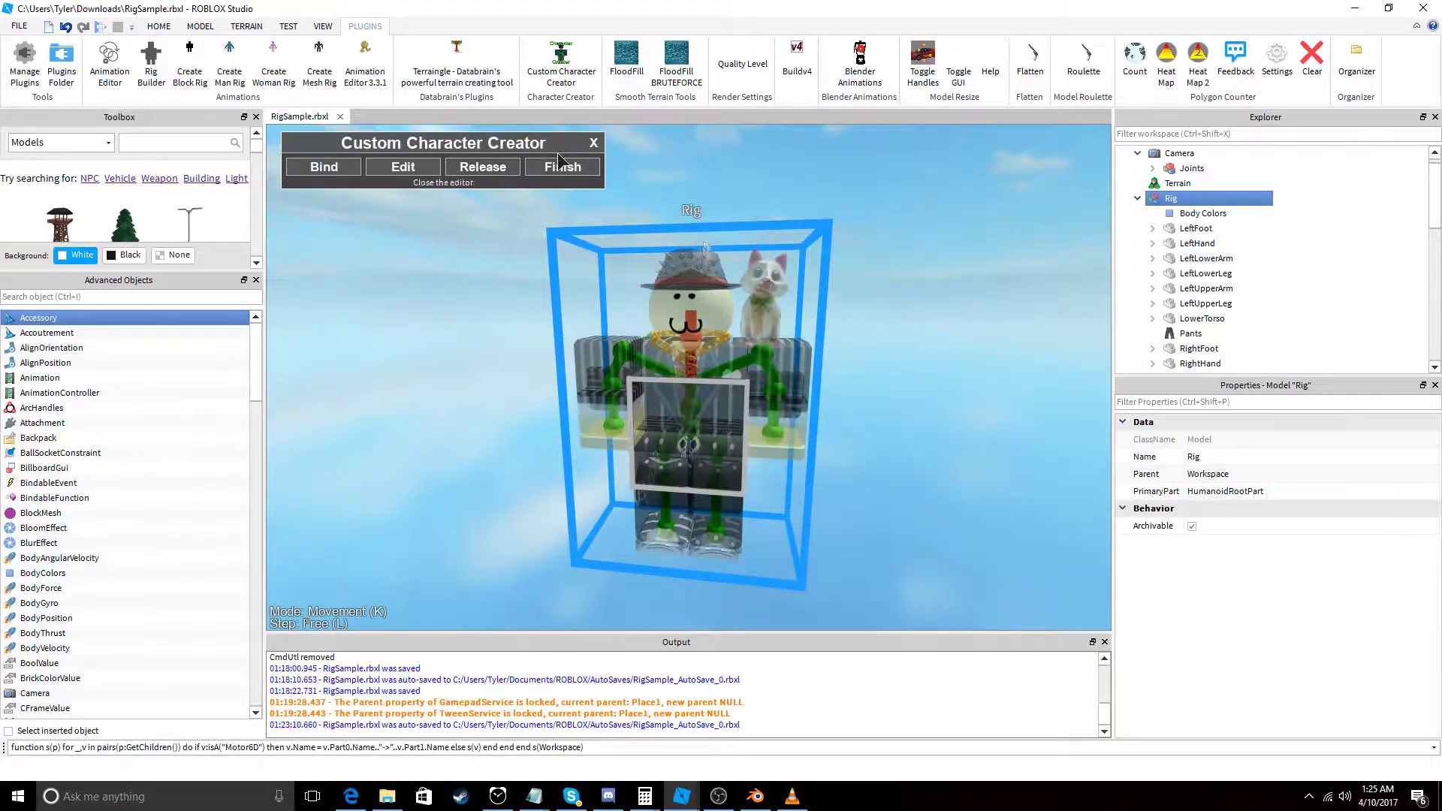
Finish editing the Rig's joints and close the Custom Character Creator.
{"action": "left_click", "coordinate": [566, 167]}
{"action": "scroll", "coordinate": [565, 201], "scroll_direction": "down", "scroll_amount": 2}
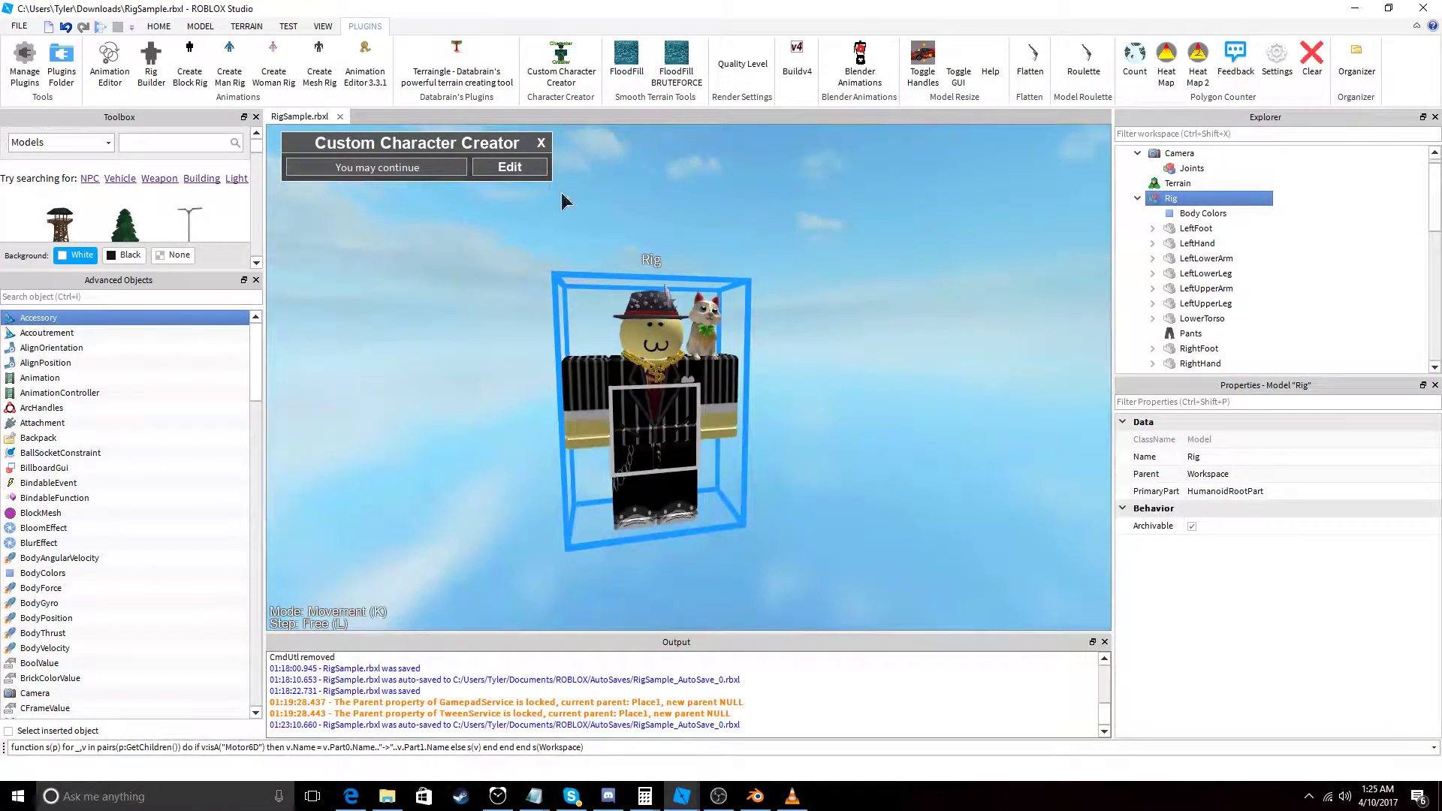
{"action": "left_click", "coordinate": [540, 143]}
Start the Blender Animations plugin with Rig as the active rig, and collapse the Rig's hierarchy in the Explorer.
{"action": "left_click", "coordinate": [859, 64]}
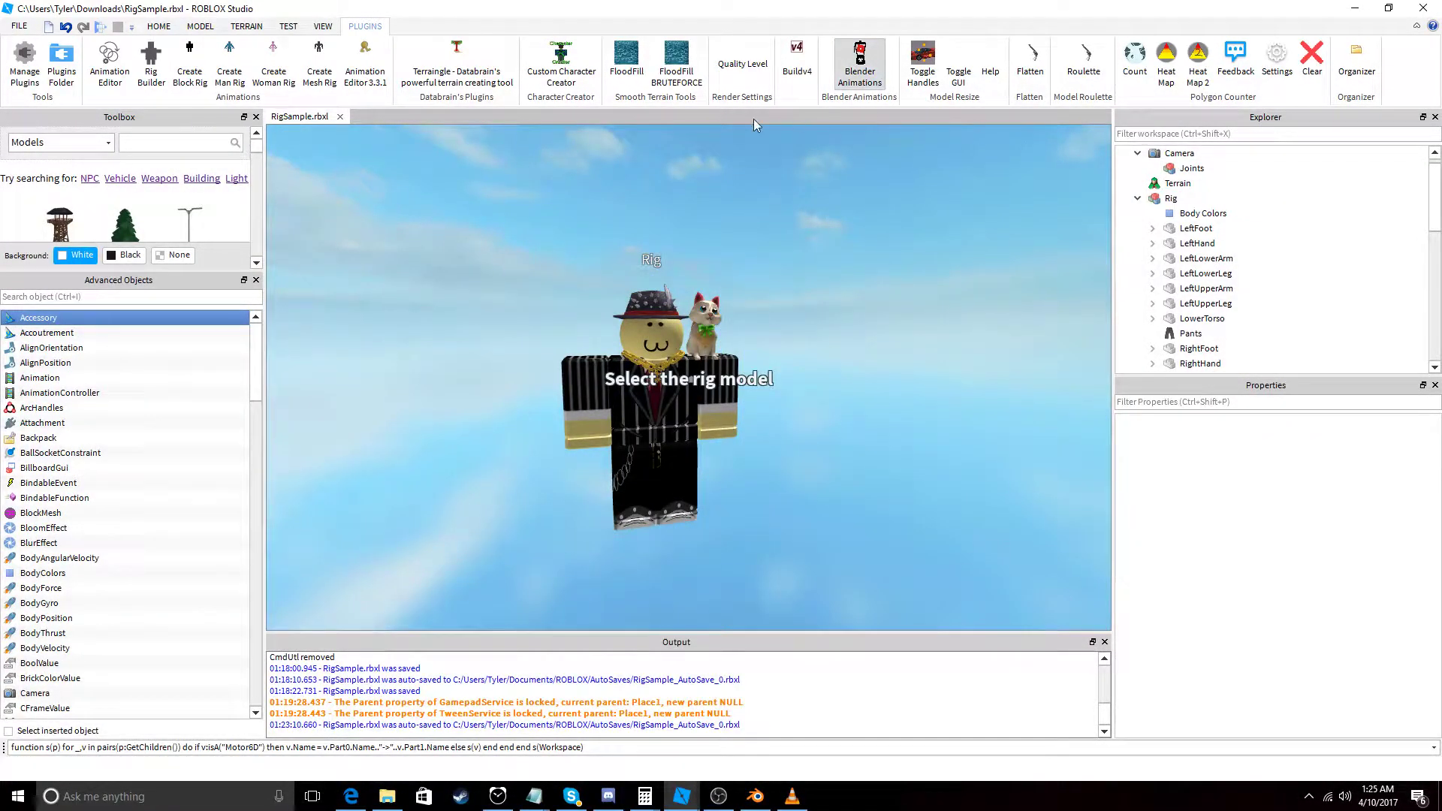
{"action": "left_click", "coordinate": [711, 359]}
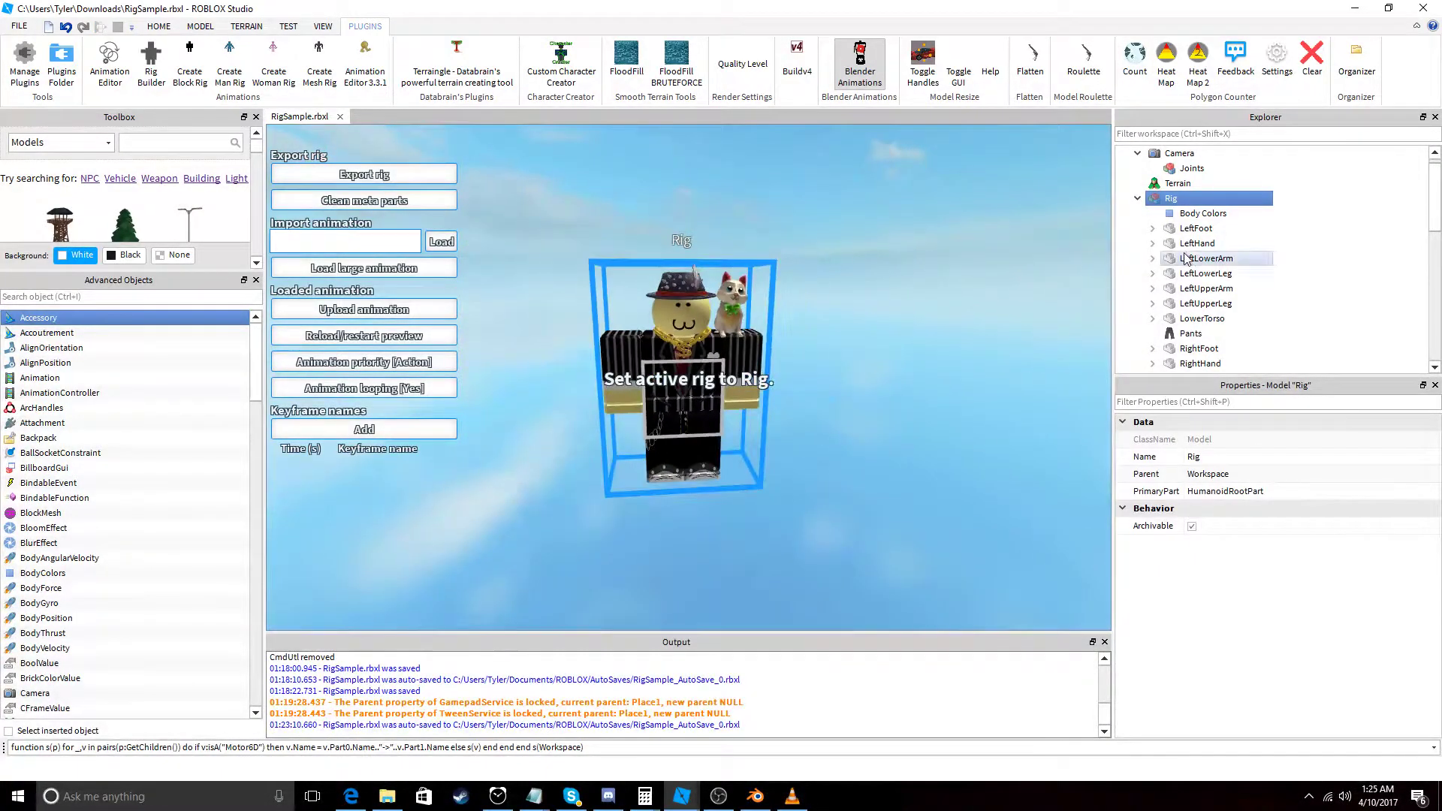
{"action": "scroll", "coordinate": [1185, 259], "scroll_direction": "down", "scroll_amount": 7}
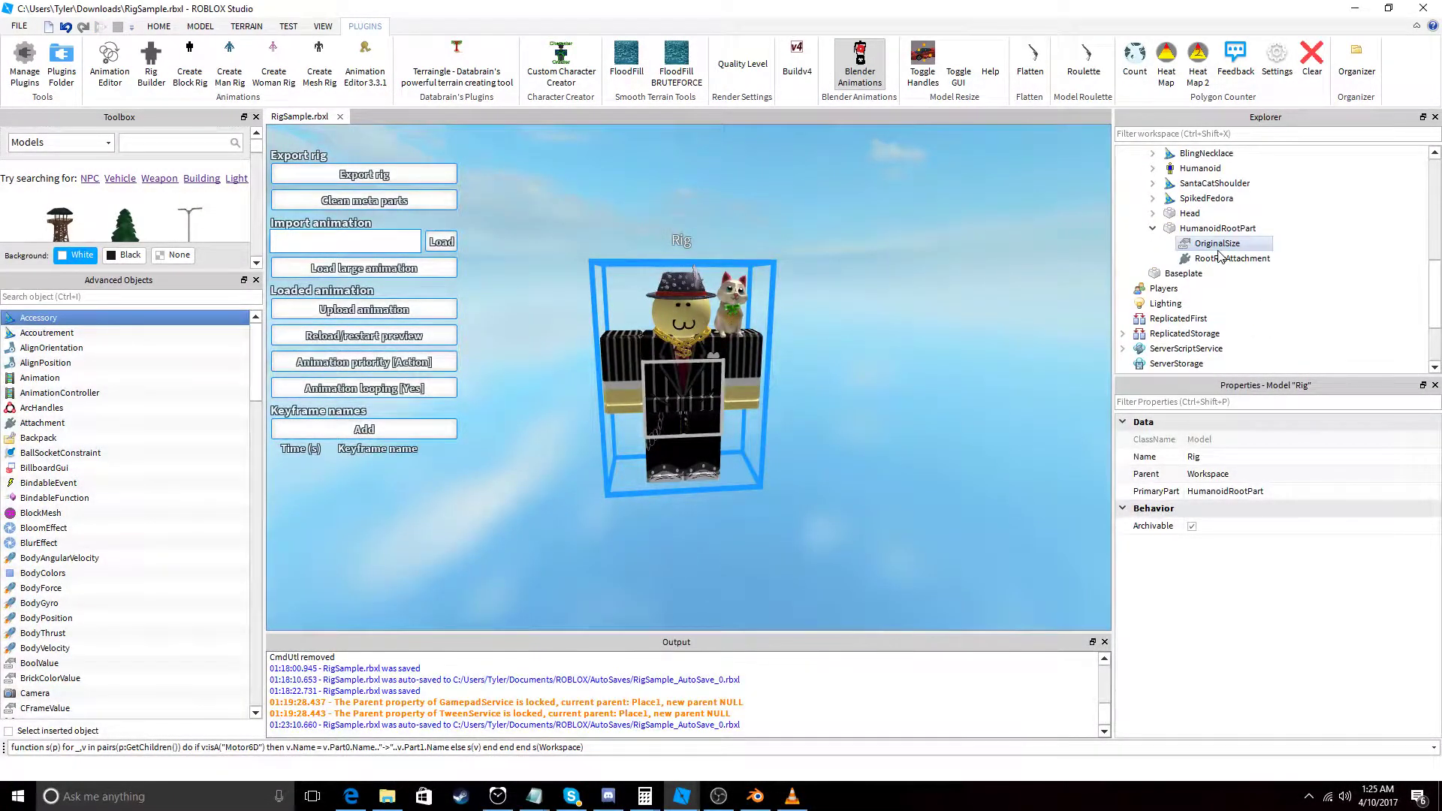
{"action": "left_click", "coordinate": [1153, 229]}
{"action": "scroll", "coordinate": [1201, 233], "scroll_direction": "up", "scroll_amount": 2}
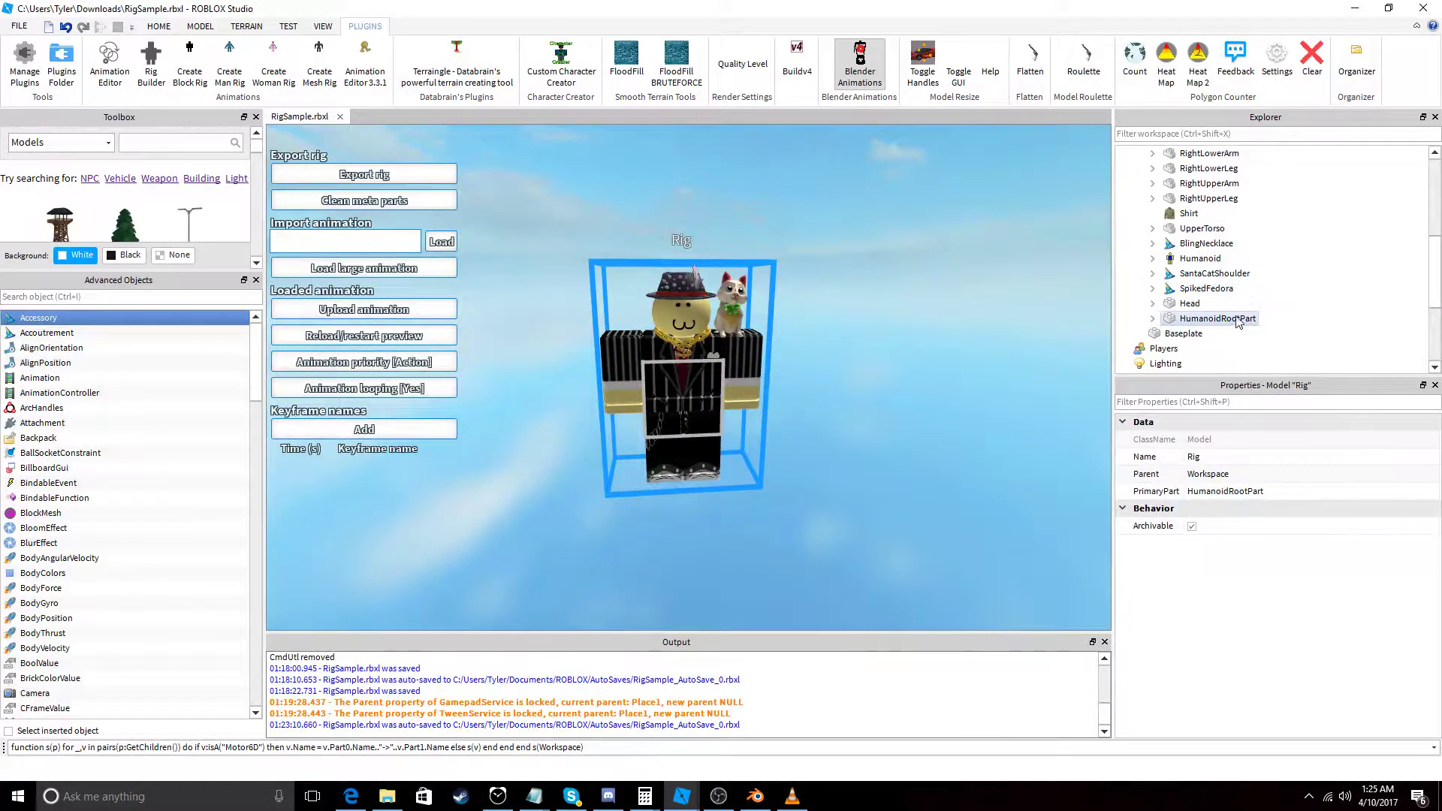
{"action": "scroll", "coordinate": [1277, 301], "scroll_direction": "up", "scroll_amount": 4}
{"action": "left_click", "coordinate": [1292, 259]}
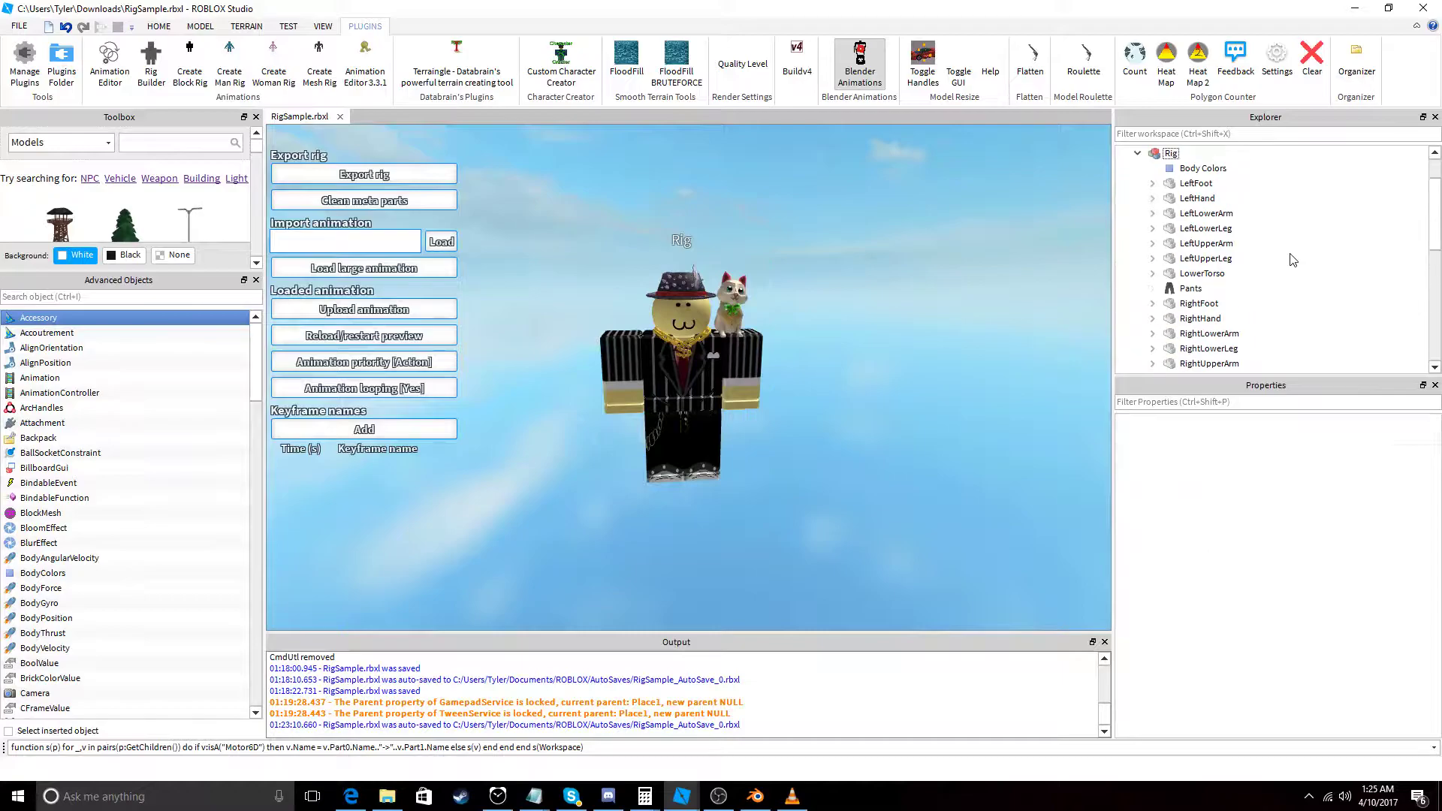
{"action": "scroll", "coordinate": [1290, 254], "scroll_direction": "up", "scroll_amount": 2}
{"action": "double_click", "coordinate": [1165, 214]}
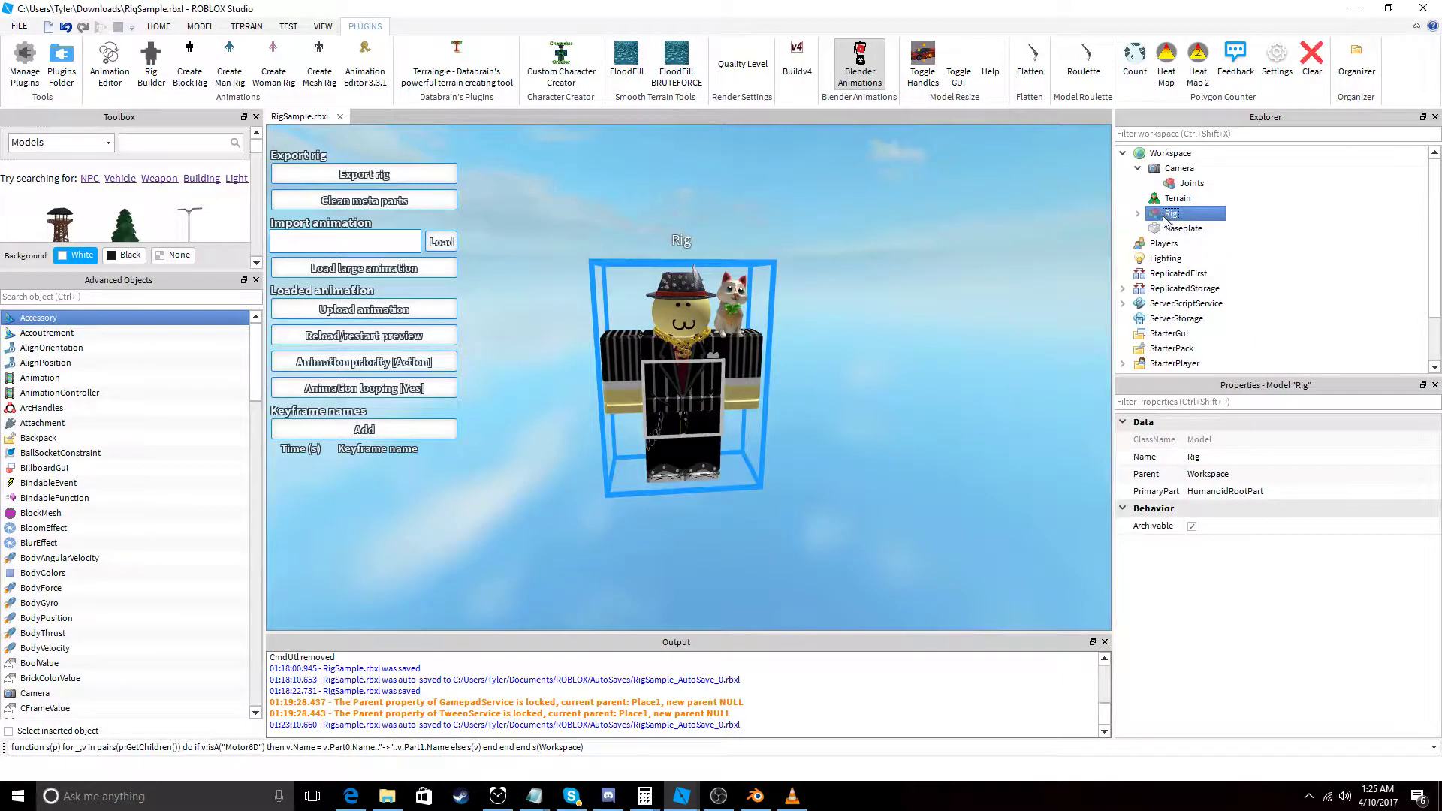
Export the rig as the object model TestRig in Documents\BlenderAnims, replacing the existing file.
{"action": "left_click", "coordinate": [388, 179]}
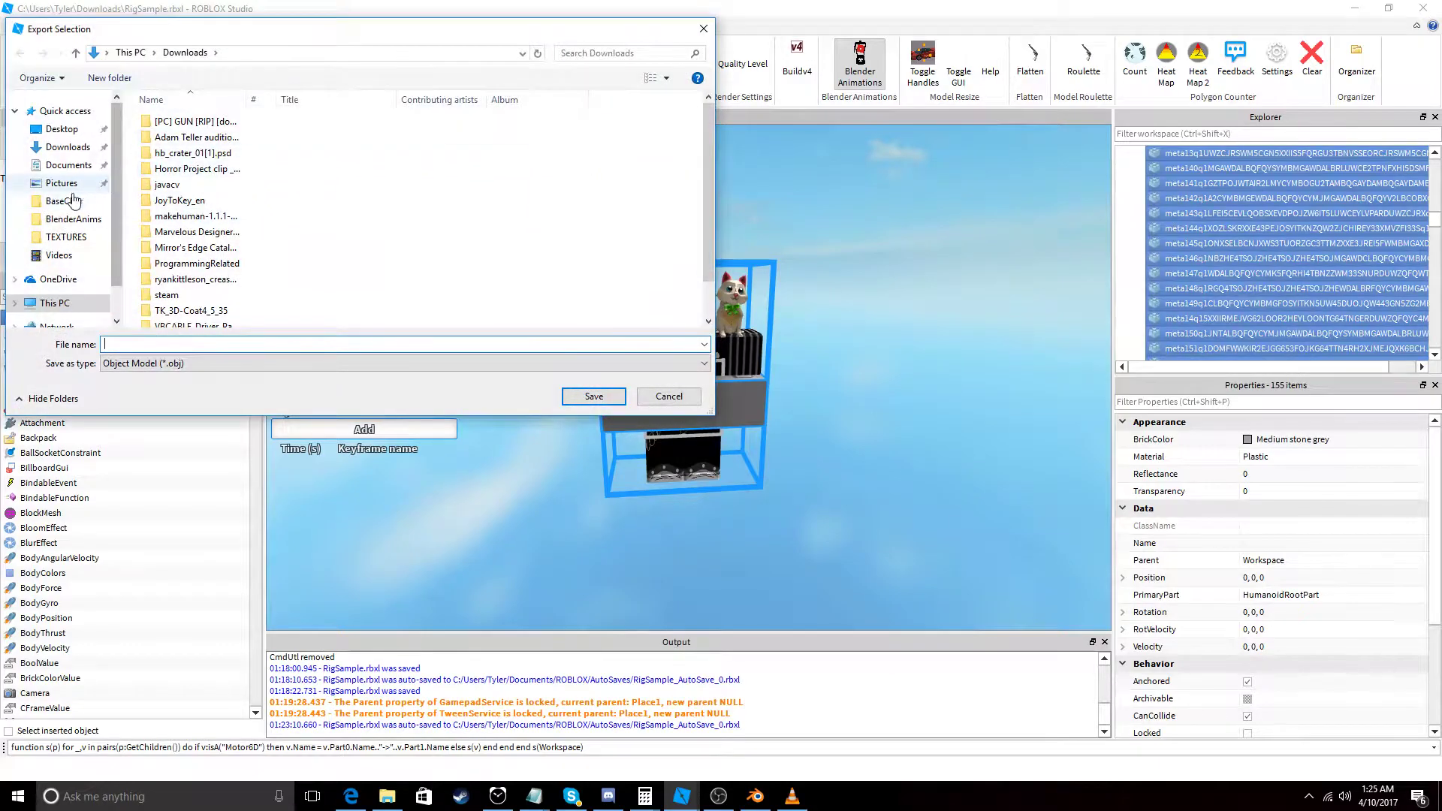
{"action": "left_click", "coordinate": [87, 166]}
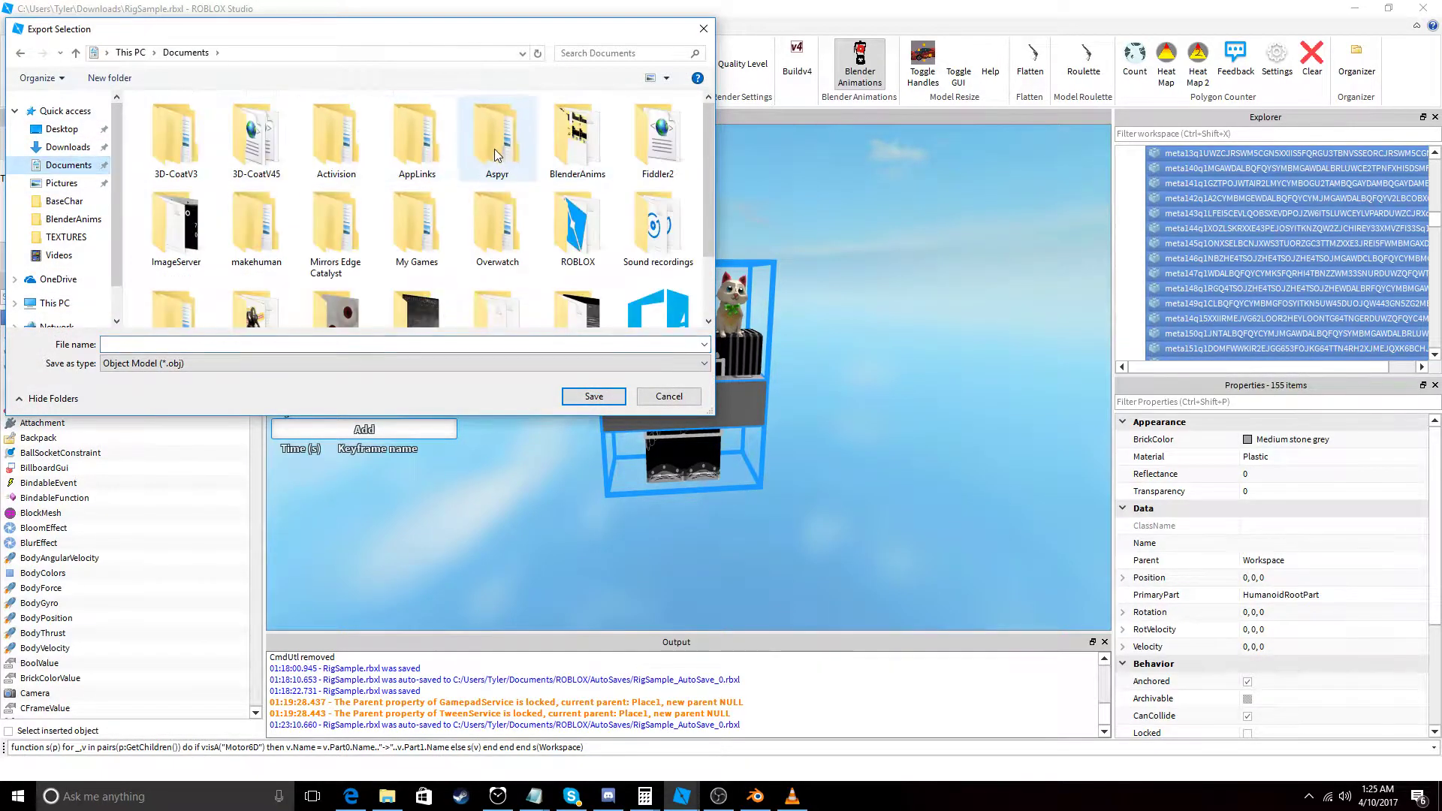
{"action": "double_click", "coordinate": [580, 147]}
{"action": "left_click", "coordinate": [435, 154]}
{"action": "left_click", "coordinate": [593, 396]}
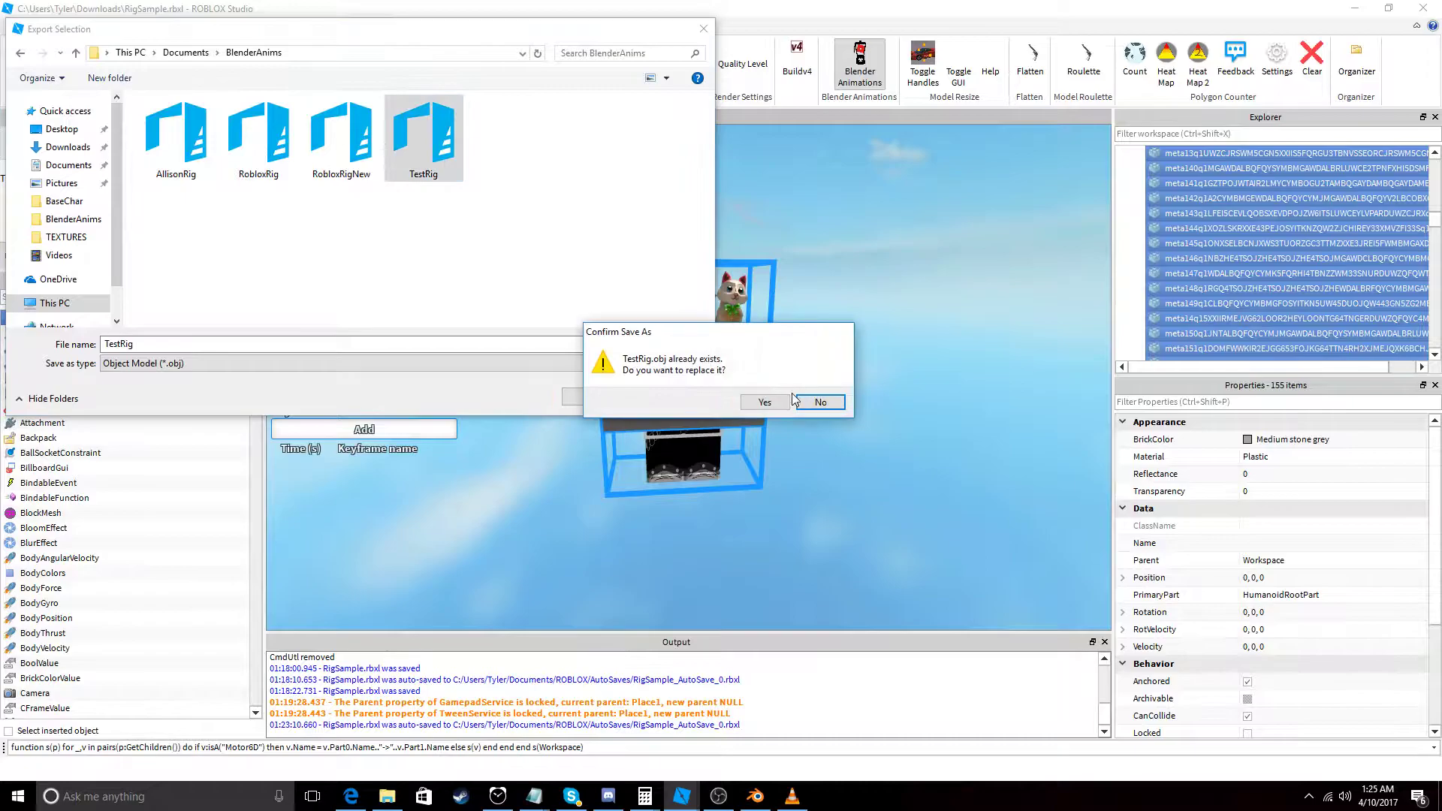
{"action": "left_click", "coordinate": [759, 399]}
Switch to Blender and import the rig model TestRig.obj from the BlenderAnims folder with Rbx Animations.
{"action": "left_click", "coordinate": [760, 794]}
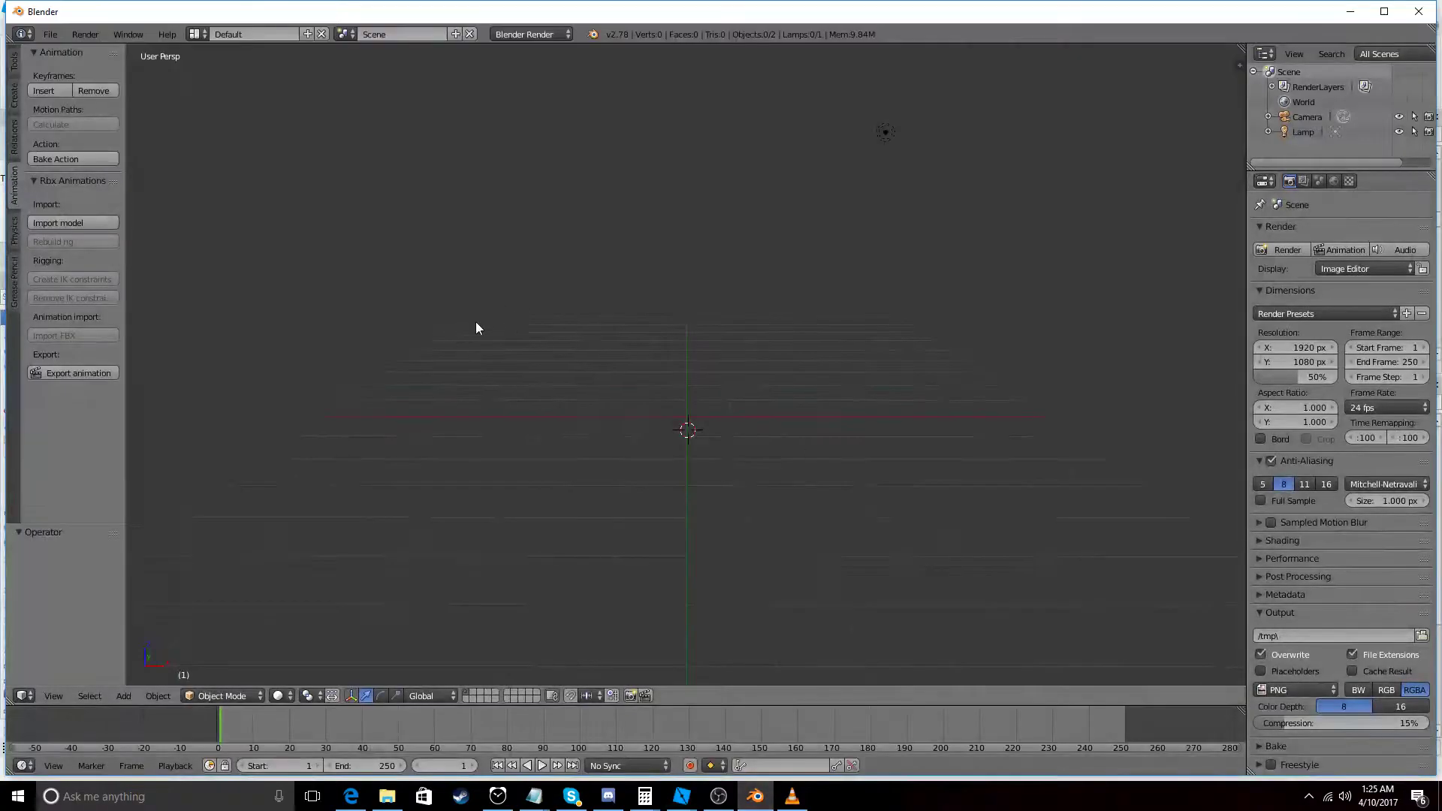
{"action": "middle_click_drag", "start_coordinate": [475, 285], "coordinate": [599, 372]}
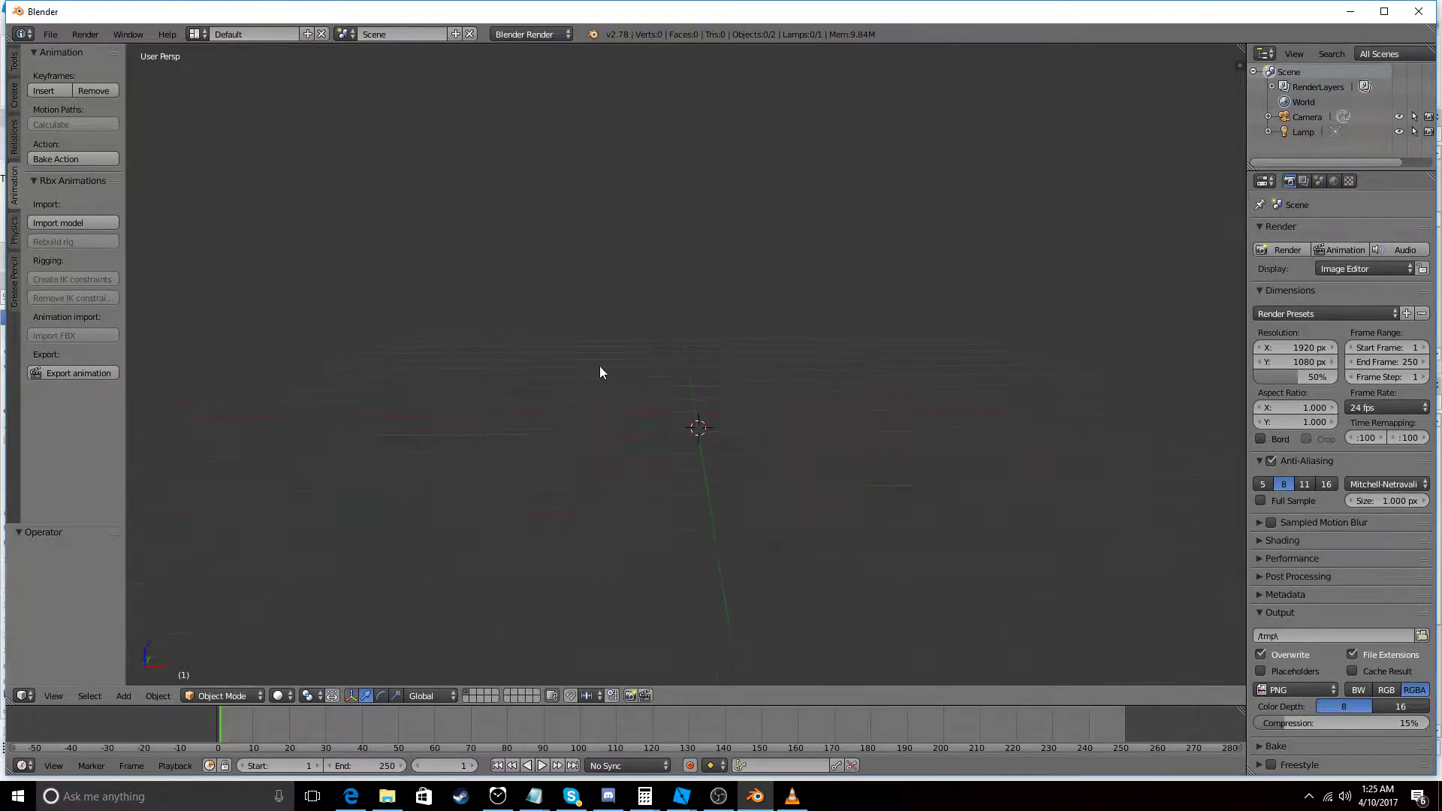
{"action": "left_click", "coordinate": [76, 222]}
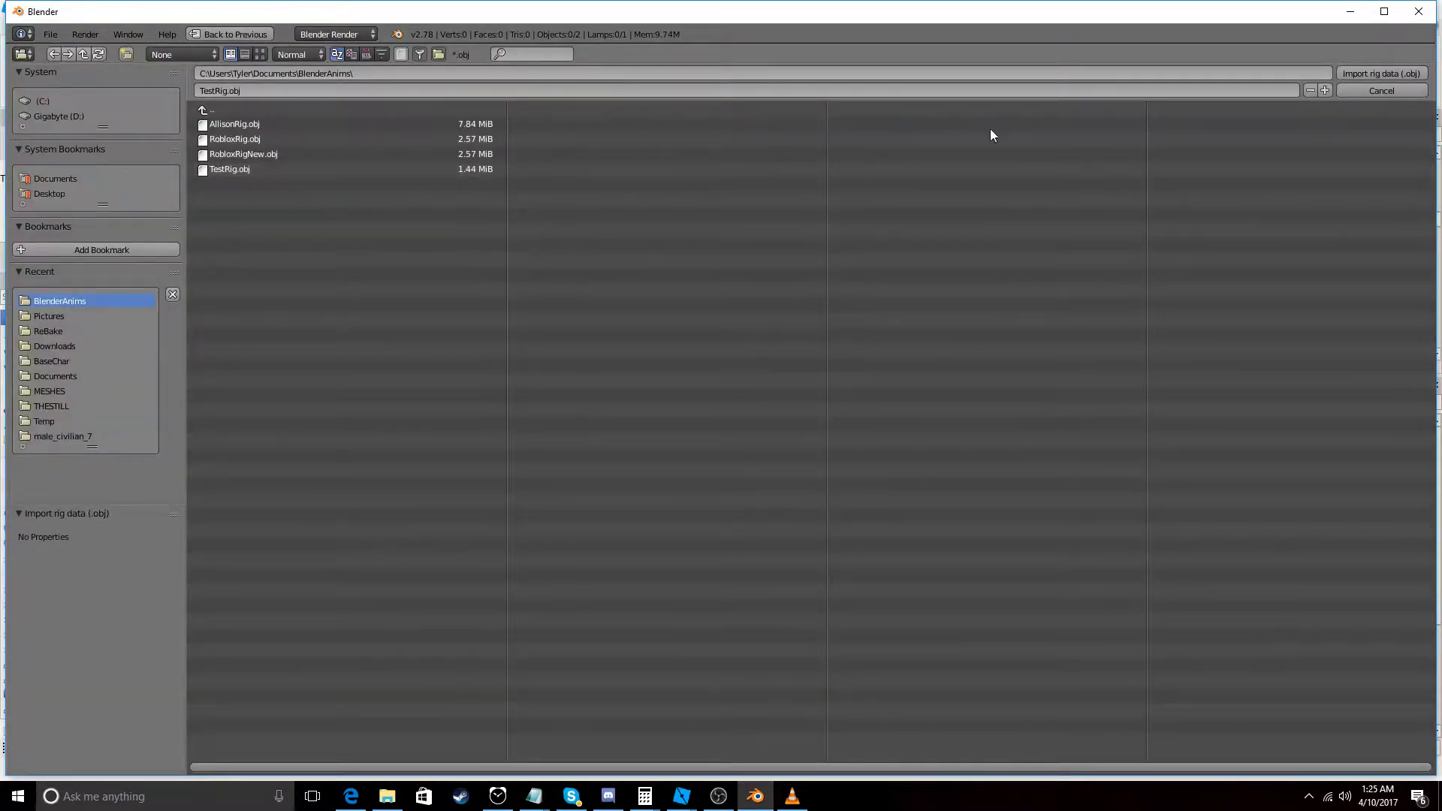
{"action": "left_click", "coordinate": [1363, 92]}
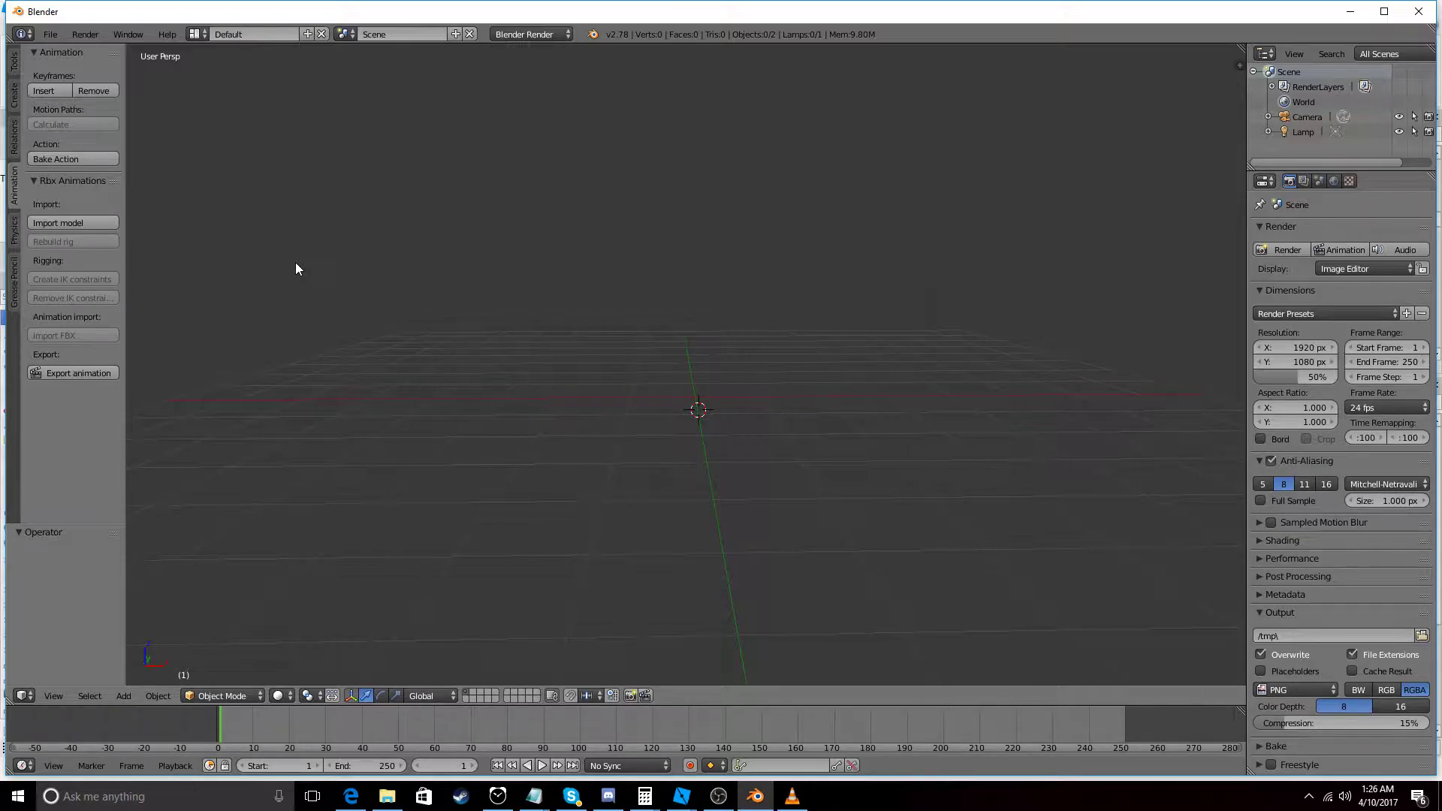
{"action": "middle_click_drag", "start_coordinate": [305, 361], "coordinate": [310, 345]}
{"action": "left_click", "coordinate": [53, 223]}
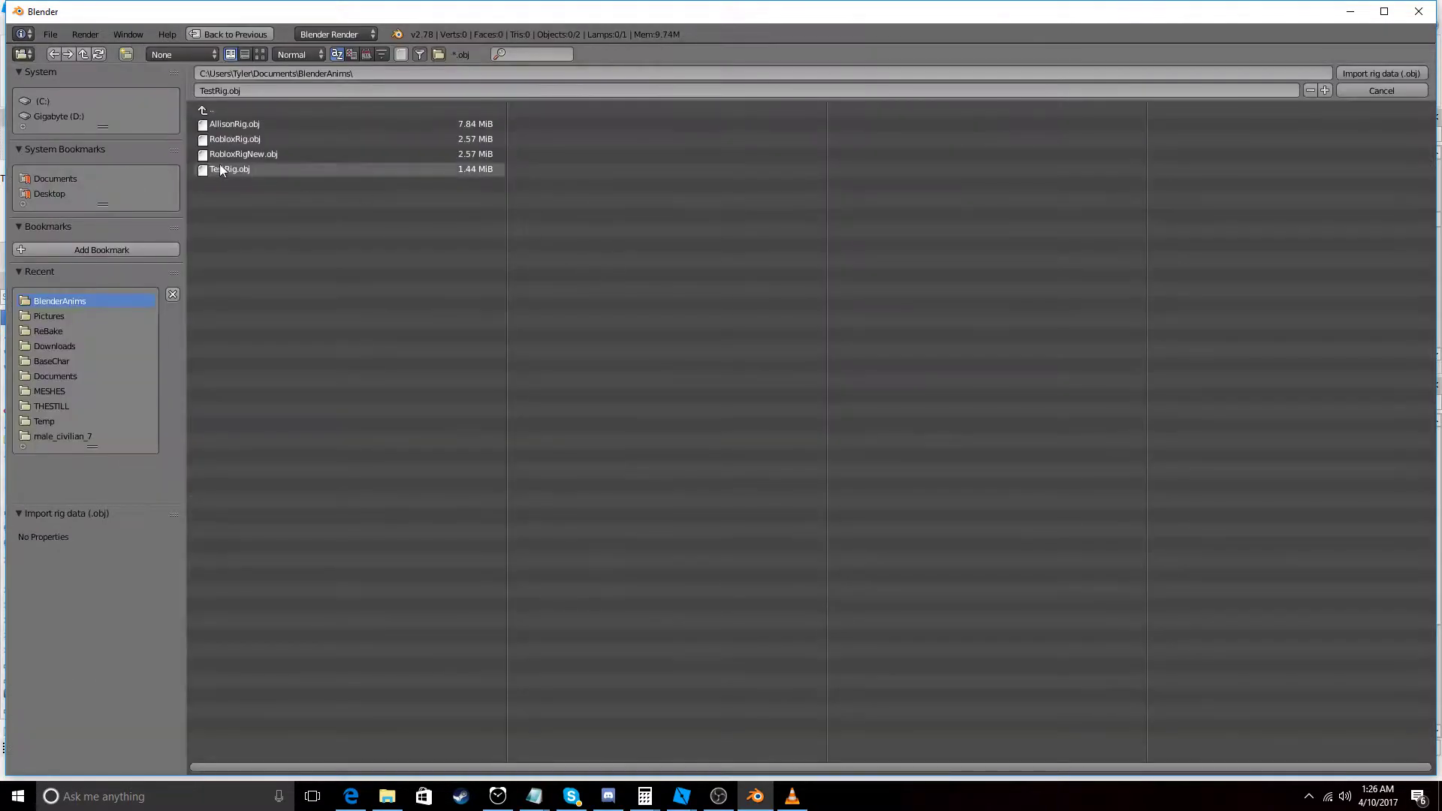
{"action": "double_click", "coordinate": [253, 171]}
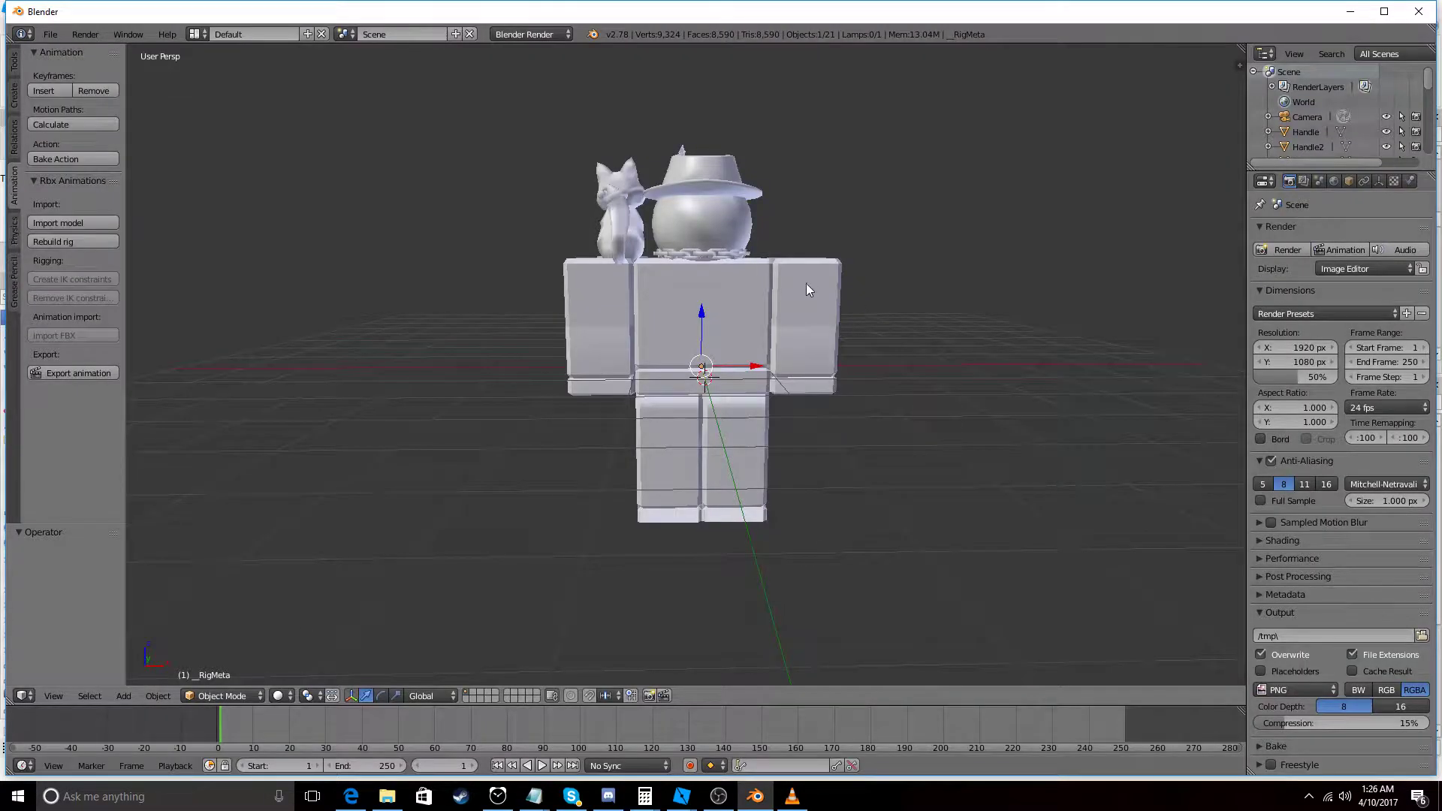
Rebuild the imported character's rig using the Local Y-axis aligned bones rigging type and view the generated bones.
{"action": "middle_click_drag", "start_coordinate": [805, 283], "coordinate": [659, 375]}
{"action": "middle_click_drag", "start_coordinate": [790, 416], "coordinate": [714, 309]}
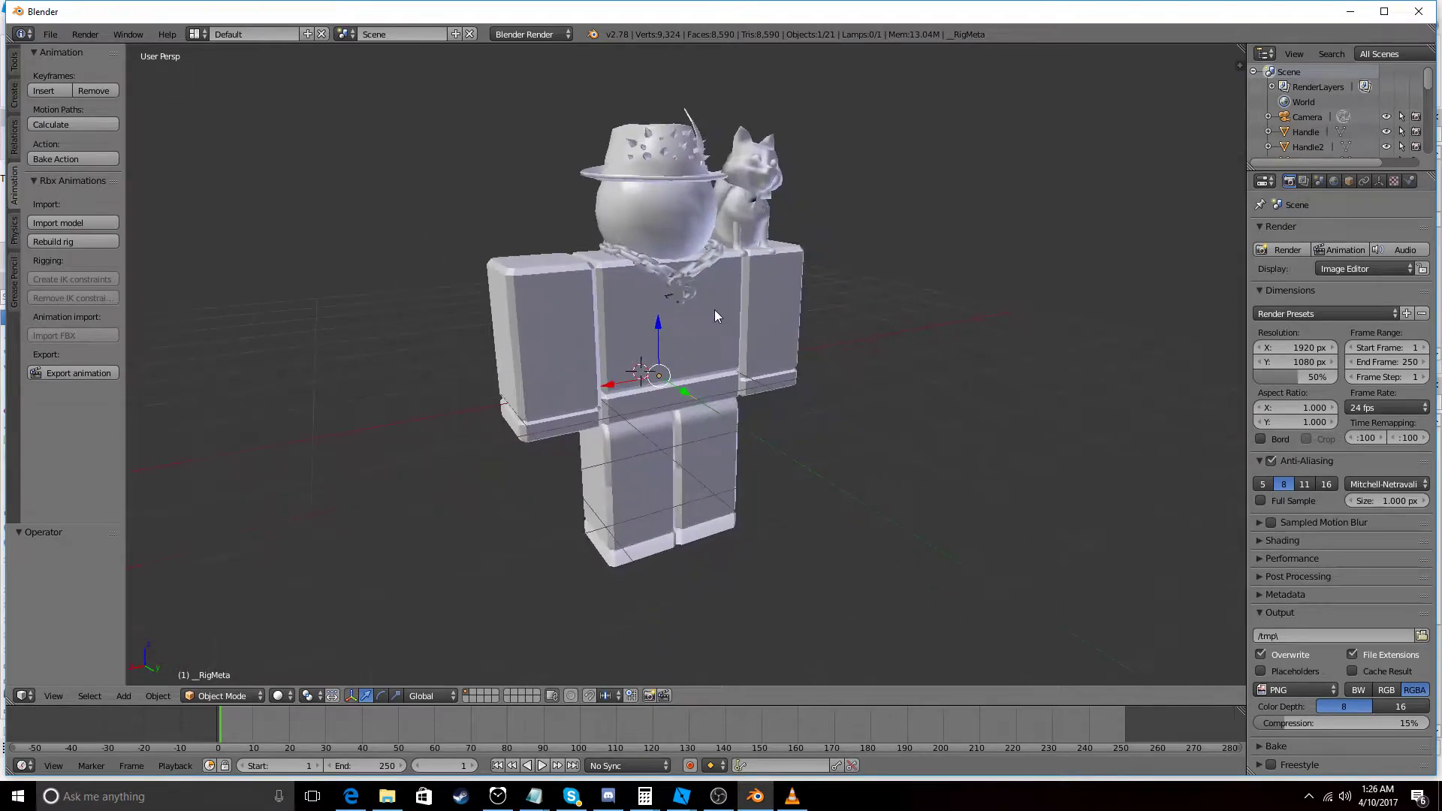
{"action": "left_click", "coordinate": [64, 240]}
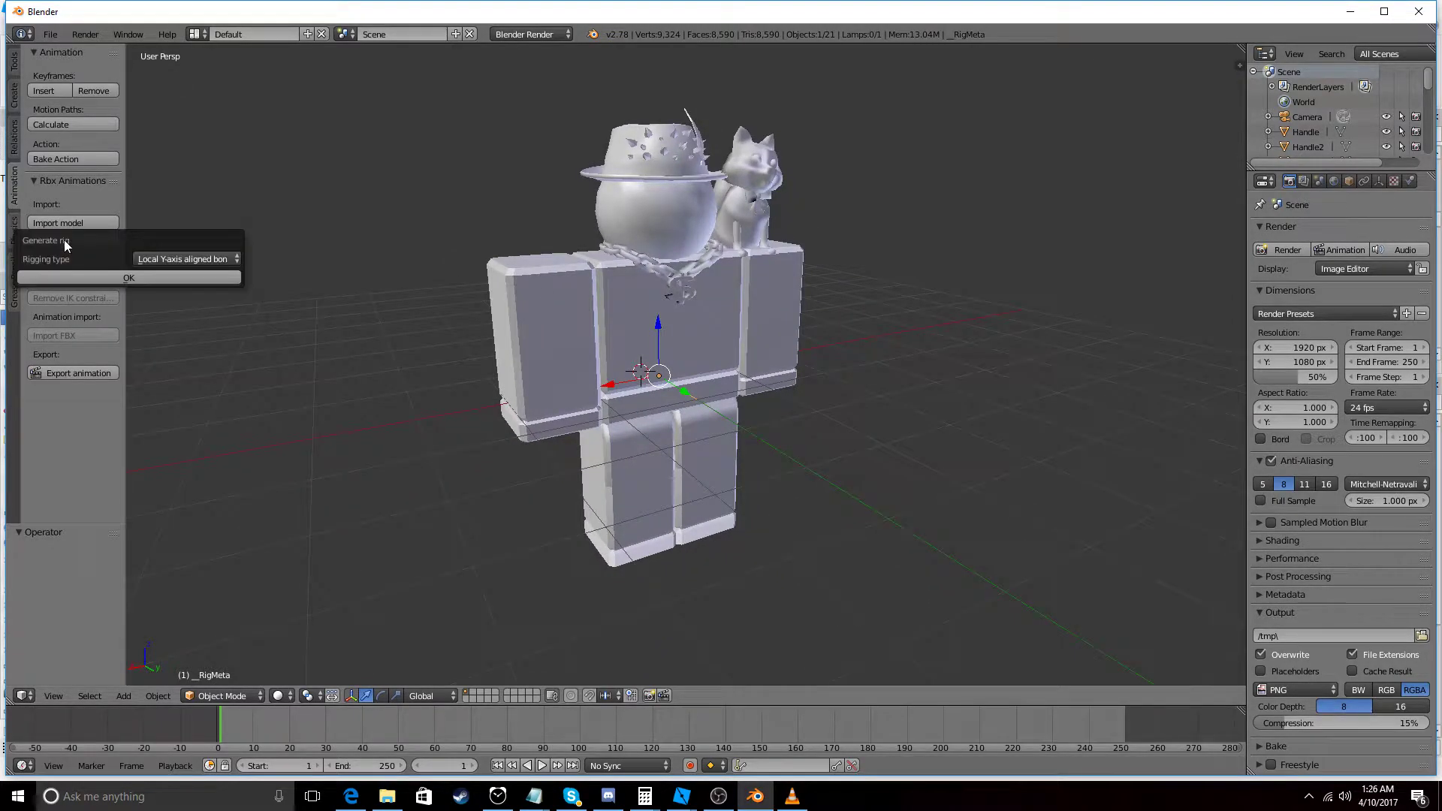
{"action": "left_click", "coordinate": [187, 277]}
{"action": "middle_click_drag", "start_coordinate": [186, 276], "coordinate": [495, 395]}
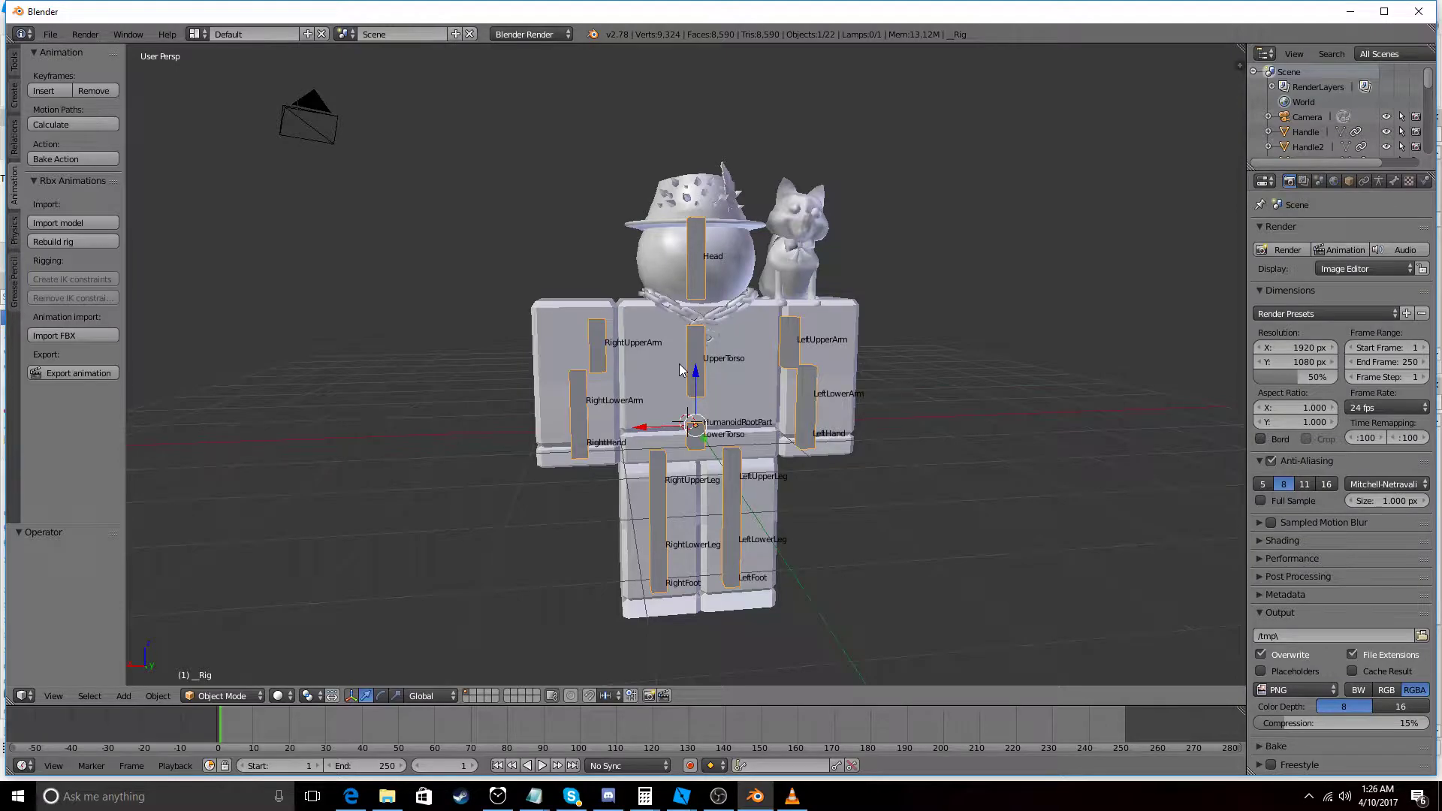
{"action": "middle_click_drag", "start_coordinate": [594, 384], "coordinate": [509, 358]}
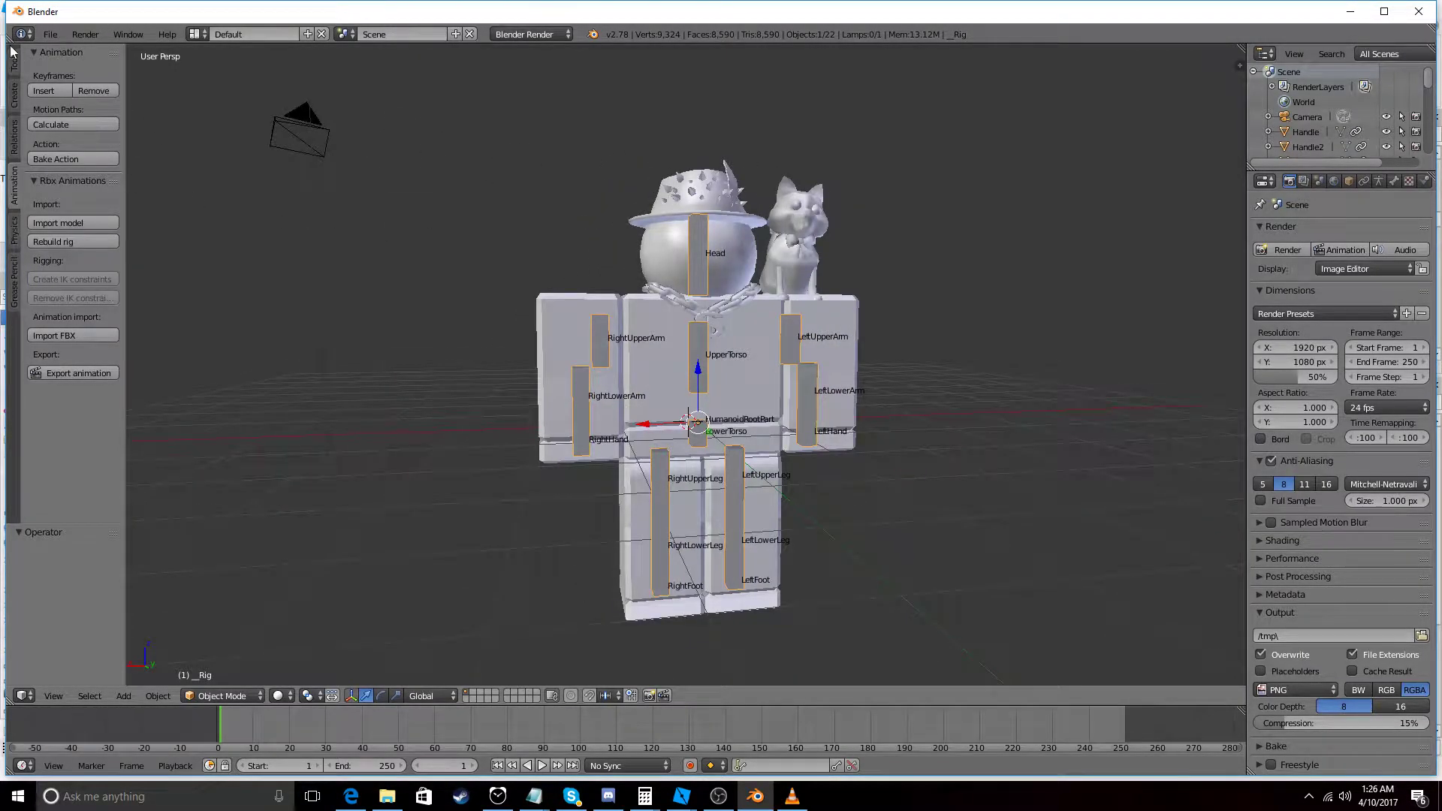
Export the rigged character in FBX format as TestRig.fbx in the BlenderAnims folder, overwriting the existing file.
{"action": "left_click", "coordinate": [52, 35]}
{"action": "mouse_move", "coordinate": [124, 314]}
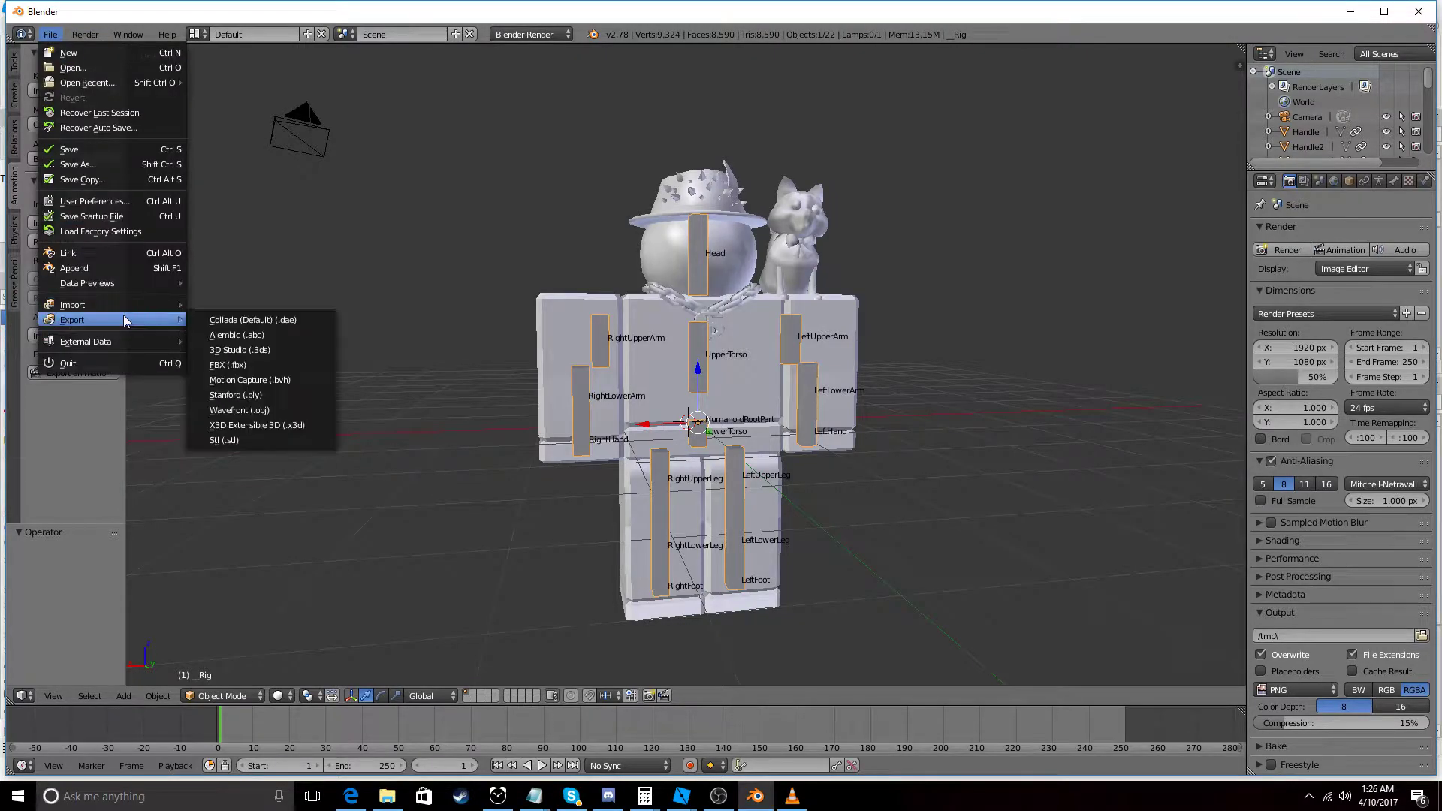
{"action": "left_click", "coordinate": [249, 361]}
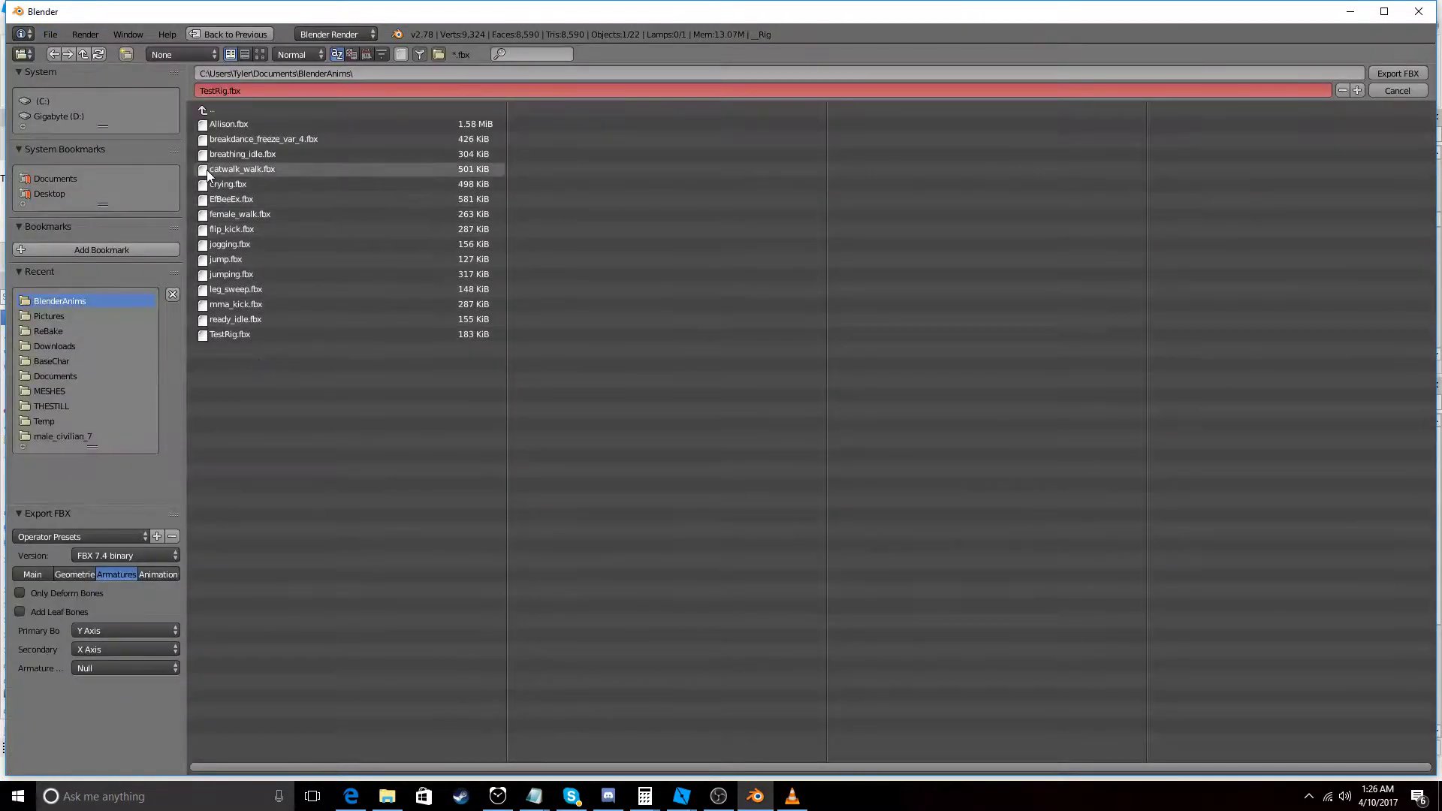
{"action": "double_click", "coordinate": [240, 334]}
Switch to the Mixamo site in the web browser and open its store.
{"action": "key", "text": "alt+Tab"}
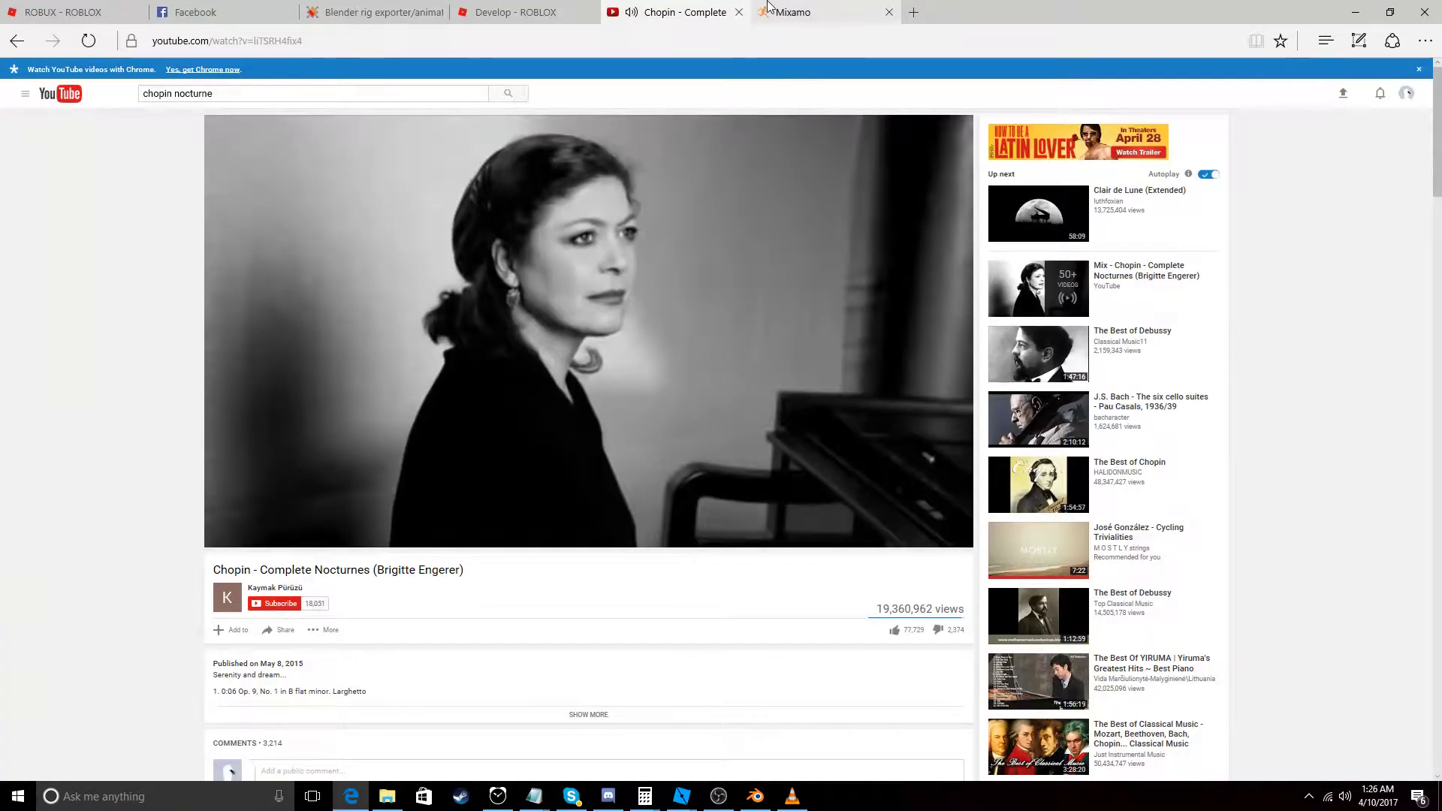
{"action": "left_click", "coordinate": [781, 10]}
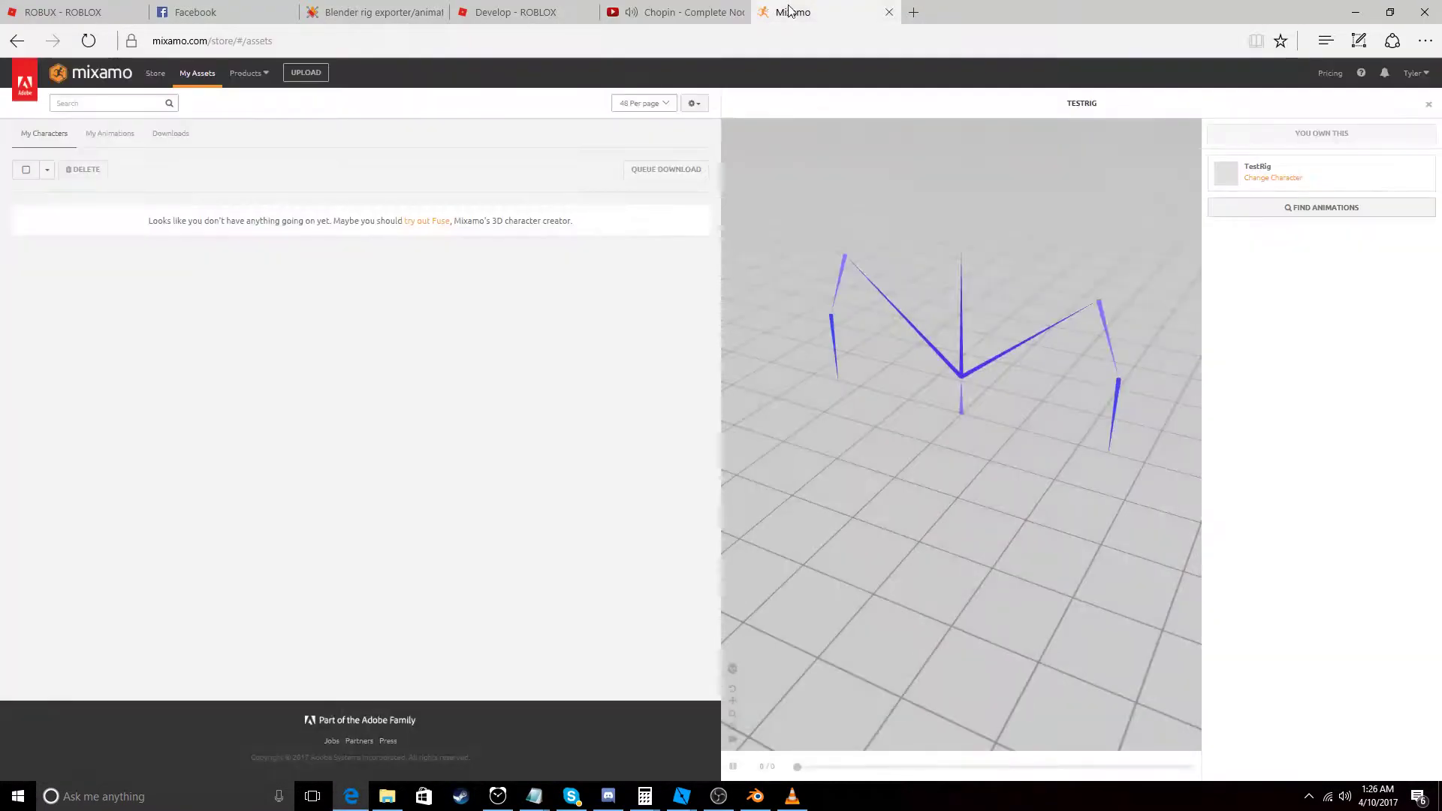
{"action": "left_click", "coordinate": [155, 73]}
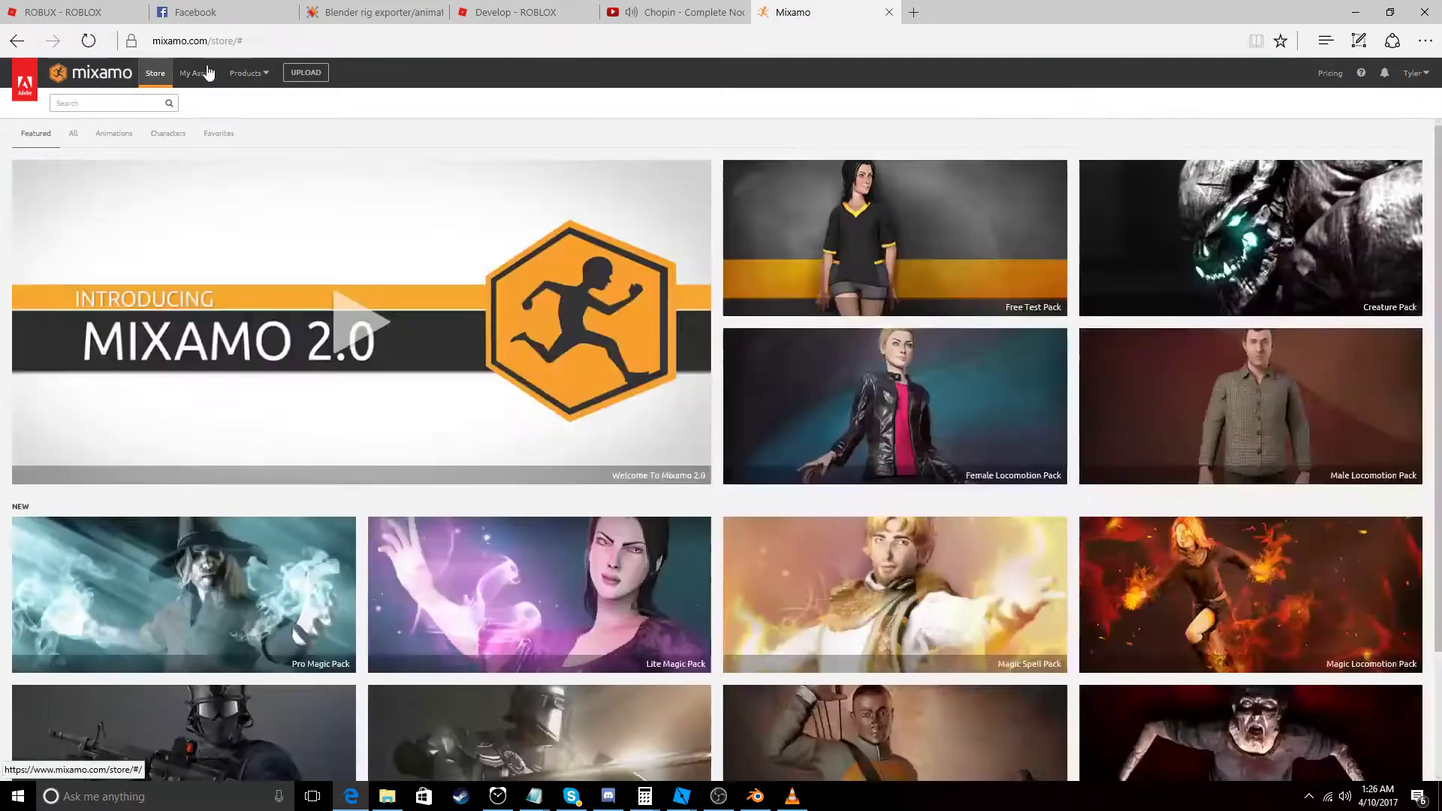
{"action": "left_click", "coordinate": [1420, 74]}
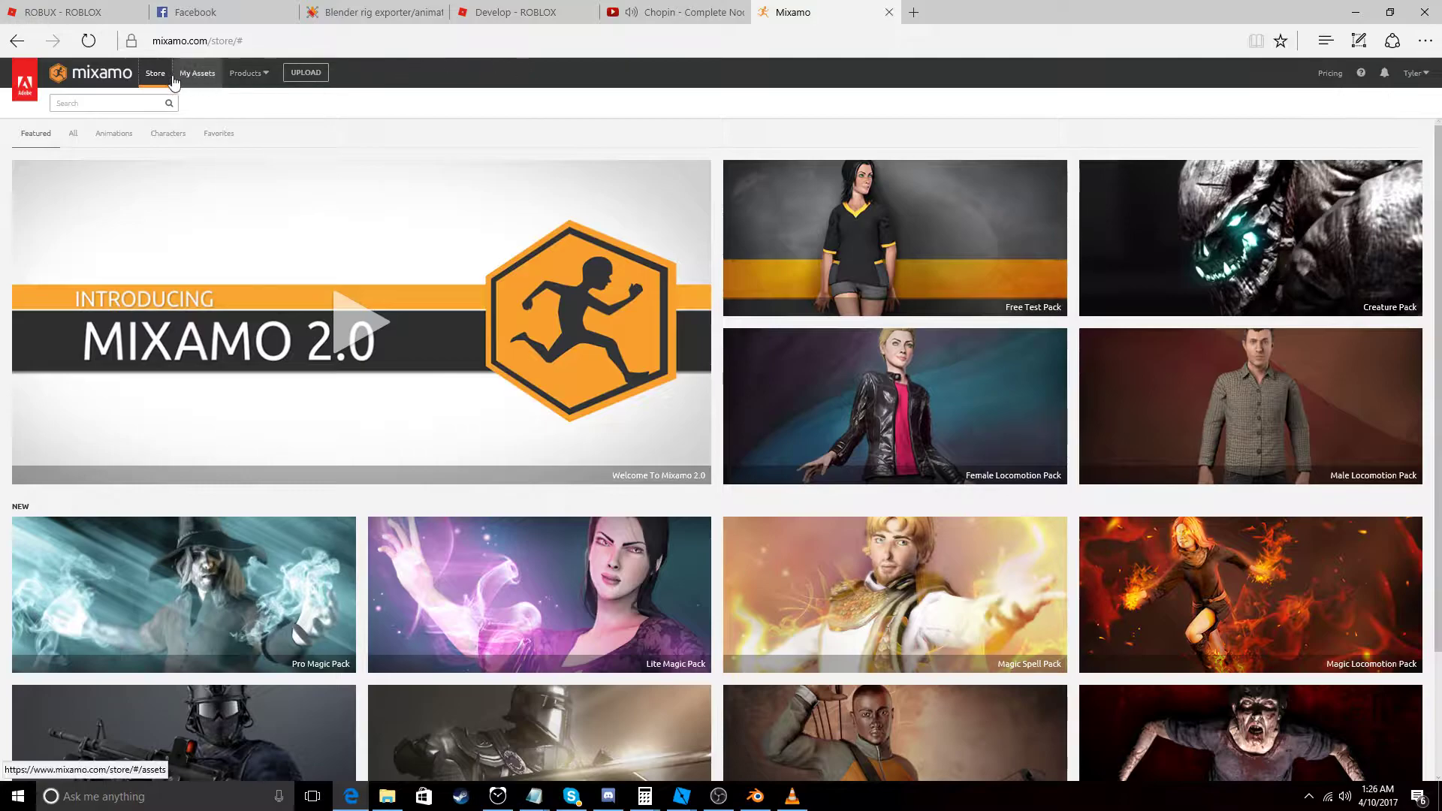
Upload TestRig.fbx to Mixamo as a character and make it the current character.
{"action": "left_click", "coordinate": [306, 75]}
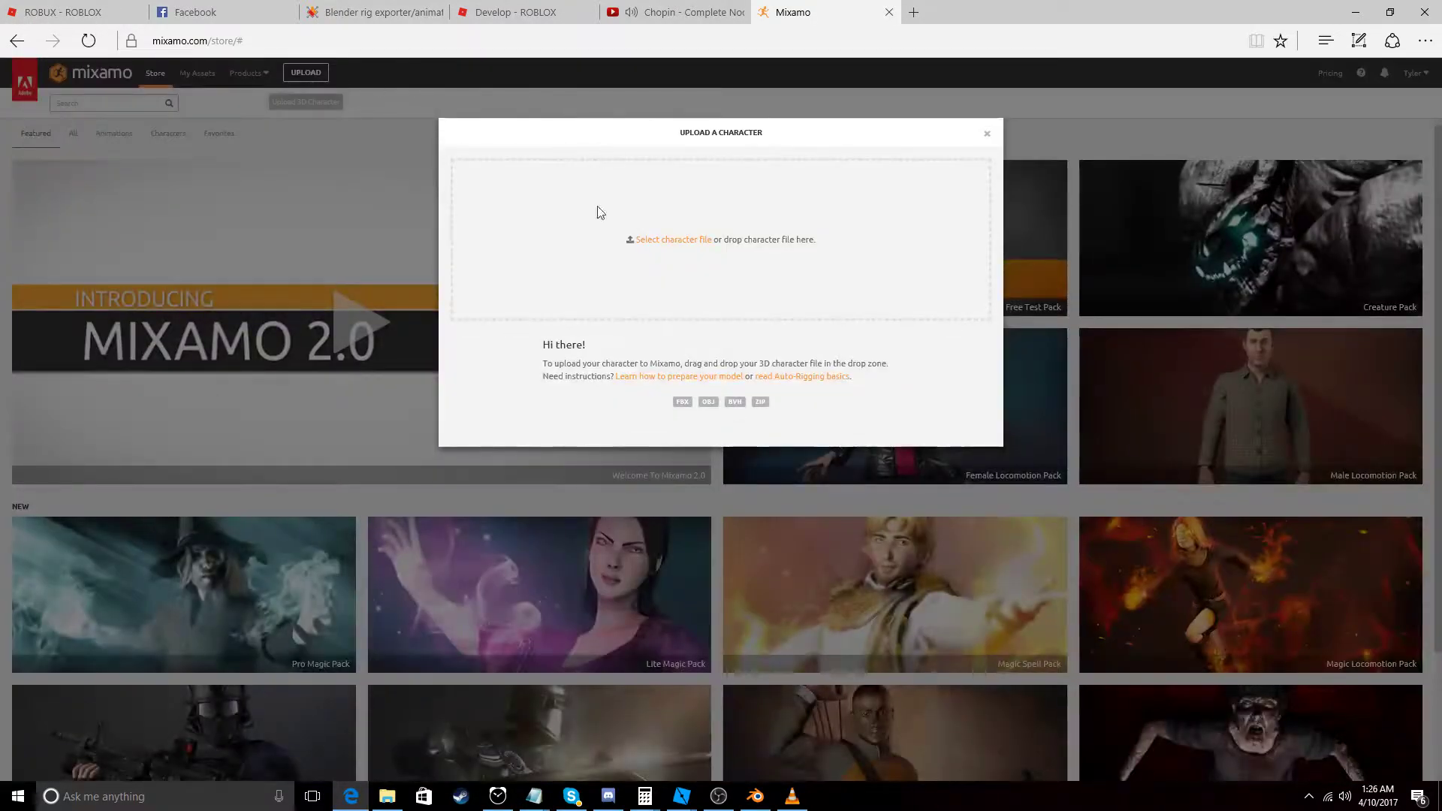
{"action": "left_click", "coordinate": [693, 240]}
{"action": "scroll", "coordinate": [453, 237], "scroll_direction": "down", "scroll_amount": 5}
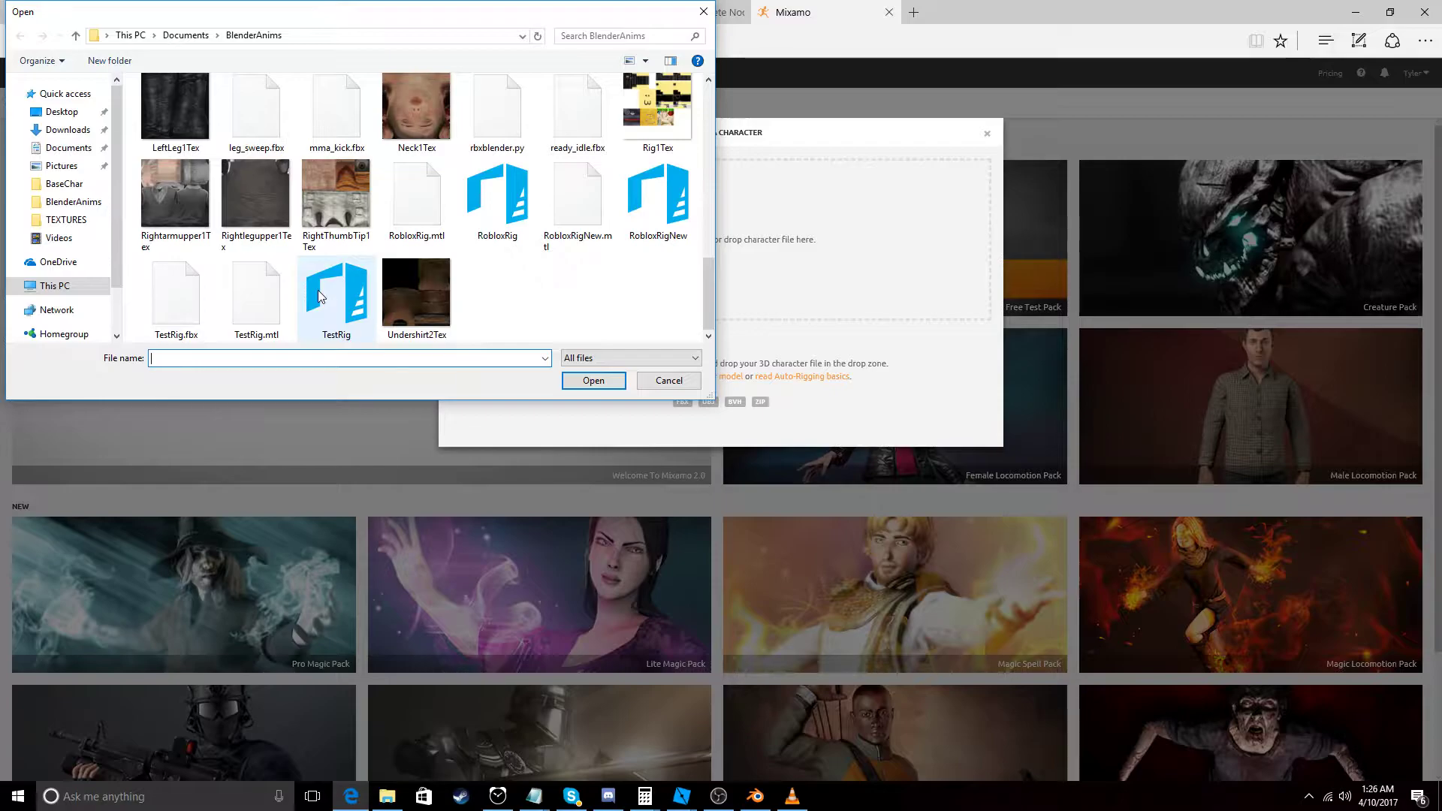
{"action": "left_click", "coordinate": [344, 302]}
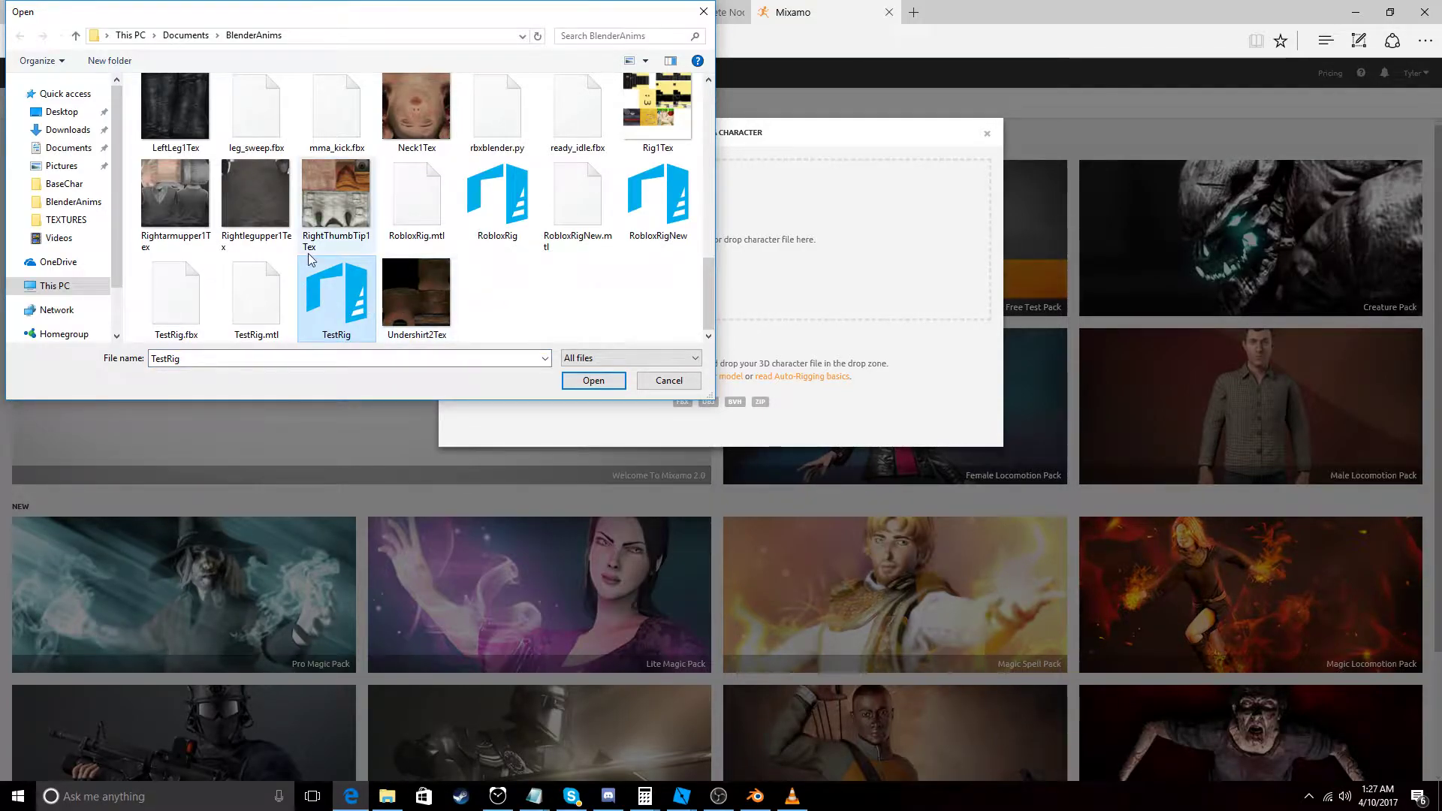
{"action": "double_click", "coordinate": [175, 299]}
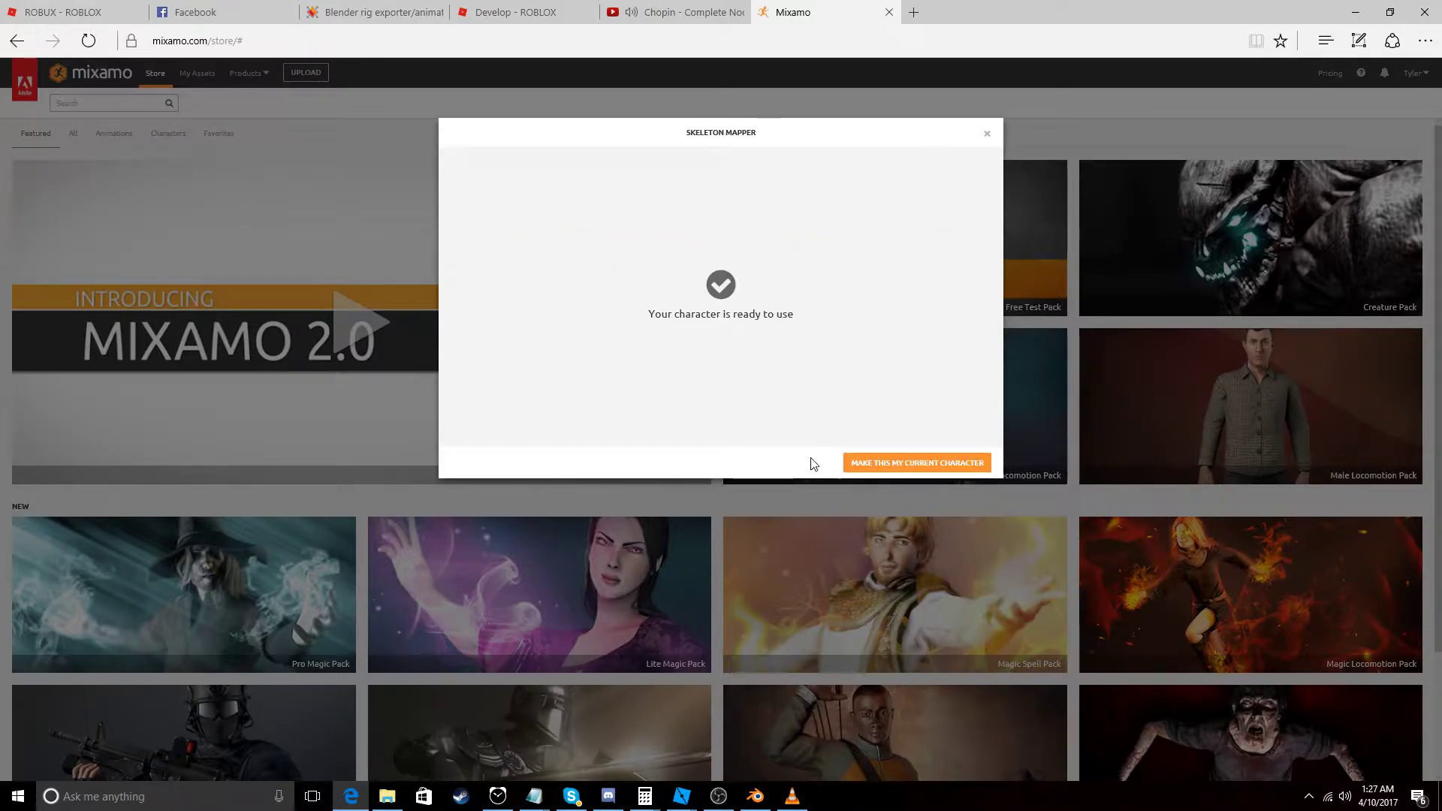
{"action": "left_click", "coordinate": [871, 463]}
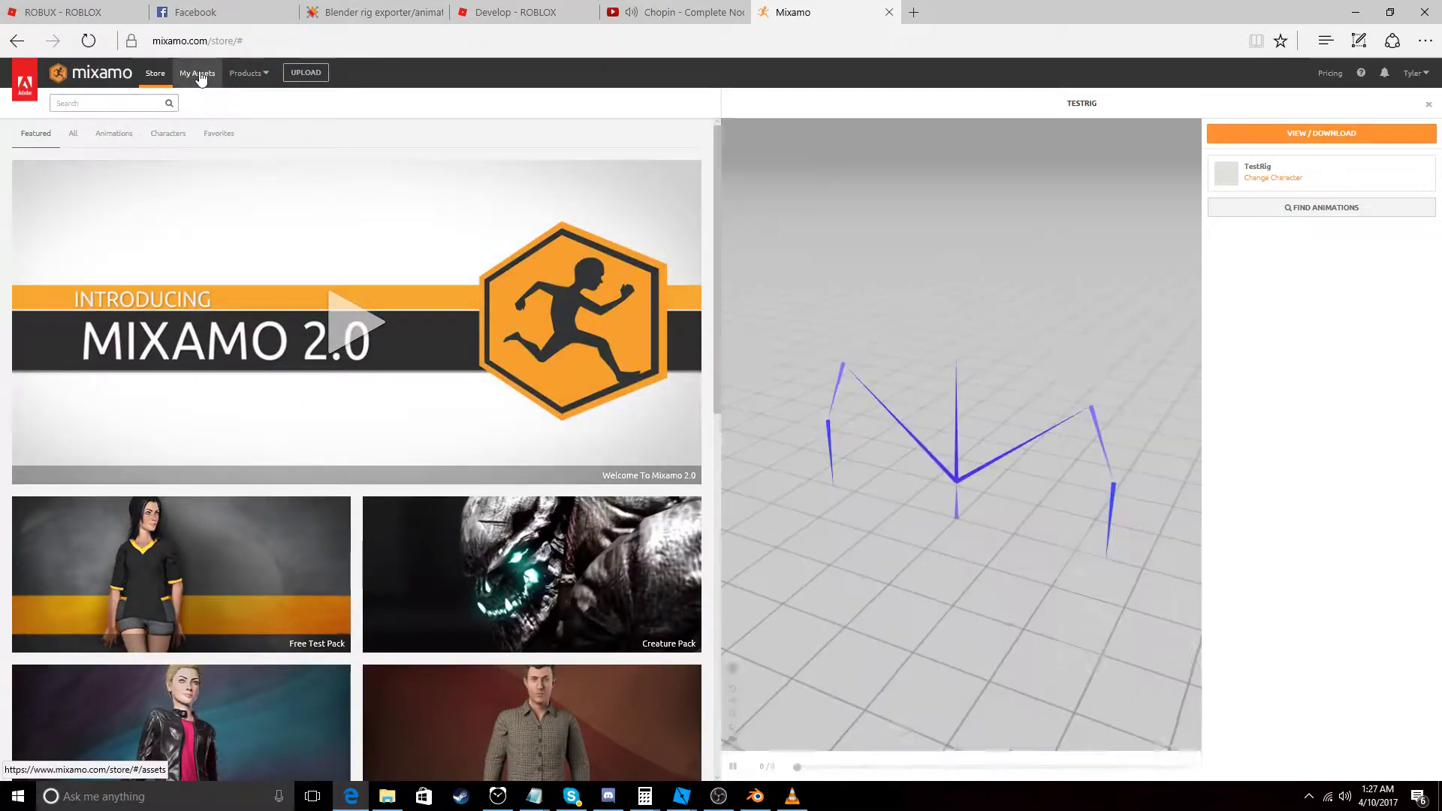
Select the TestRig character among the owned Mixamo characters and open its joint mapping for editing.
{"action": "left_click", "coordinate": [199, 75]}
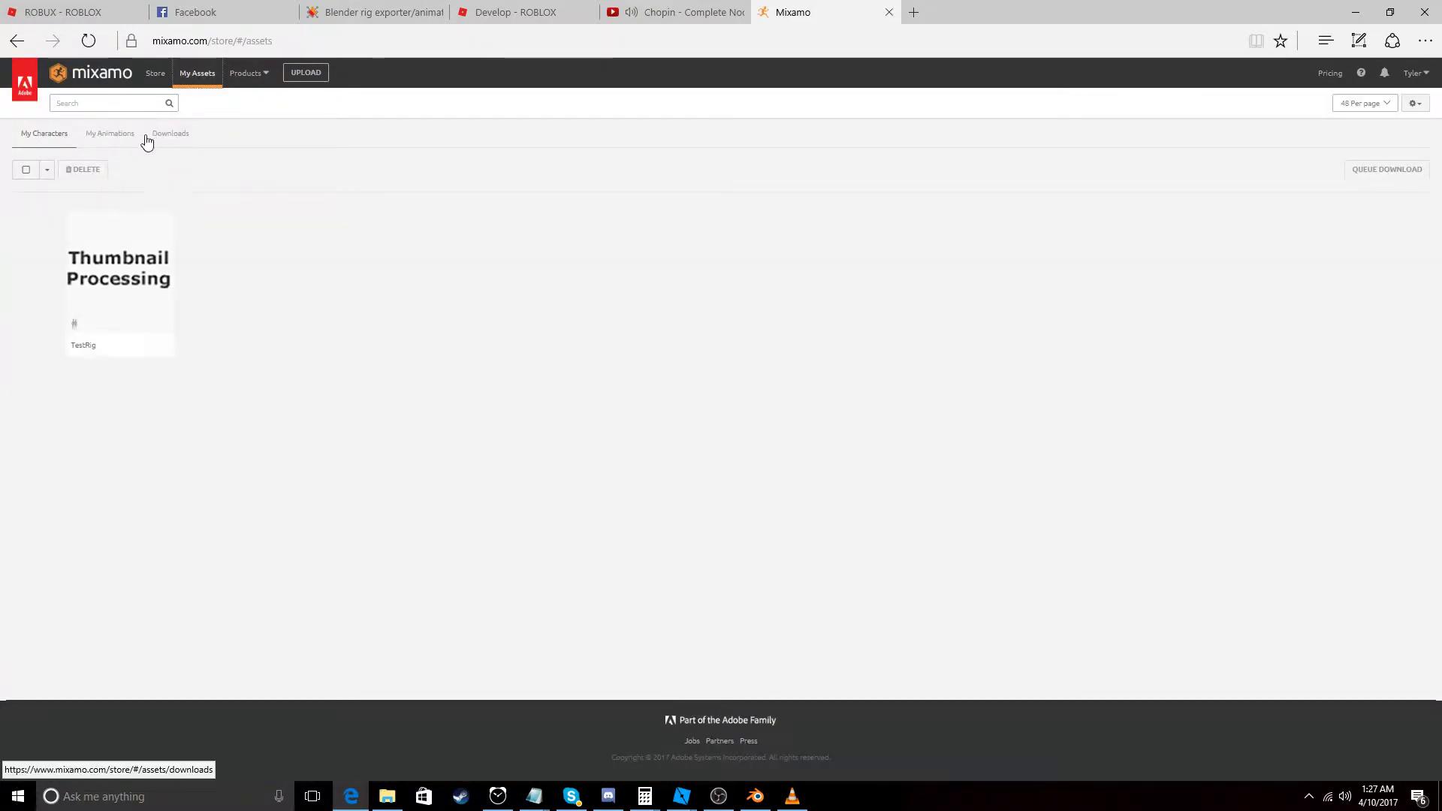
{"action": "left_click", "coordinate": [106, 135]}
{"action": "left_click", "coordinate": [43, 140]}
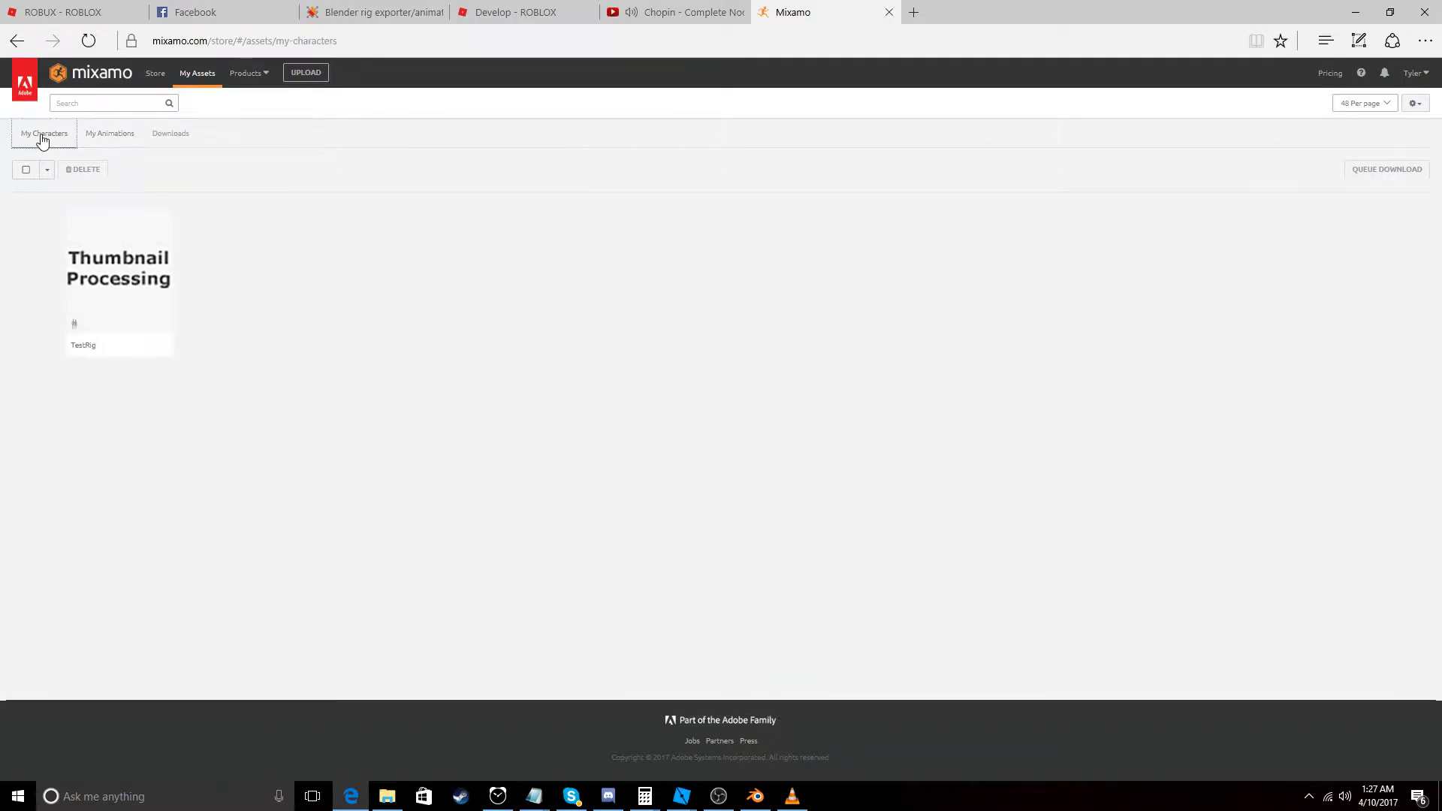
{"action": "left_click", "coordinate": [113, 300]}
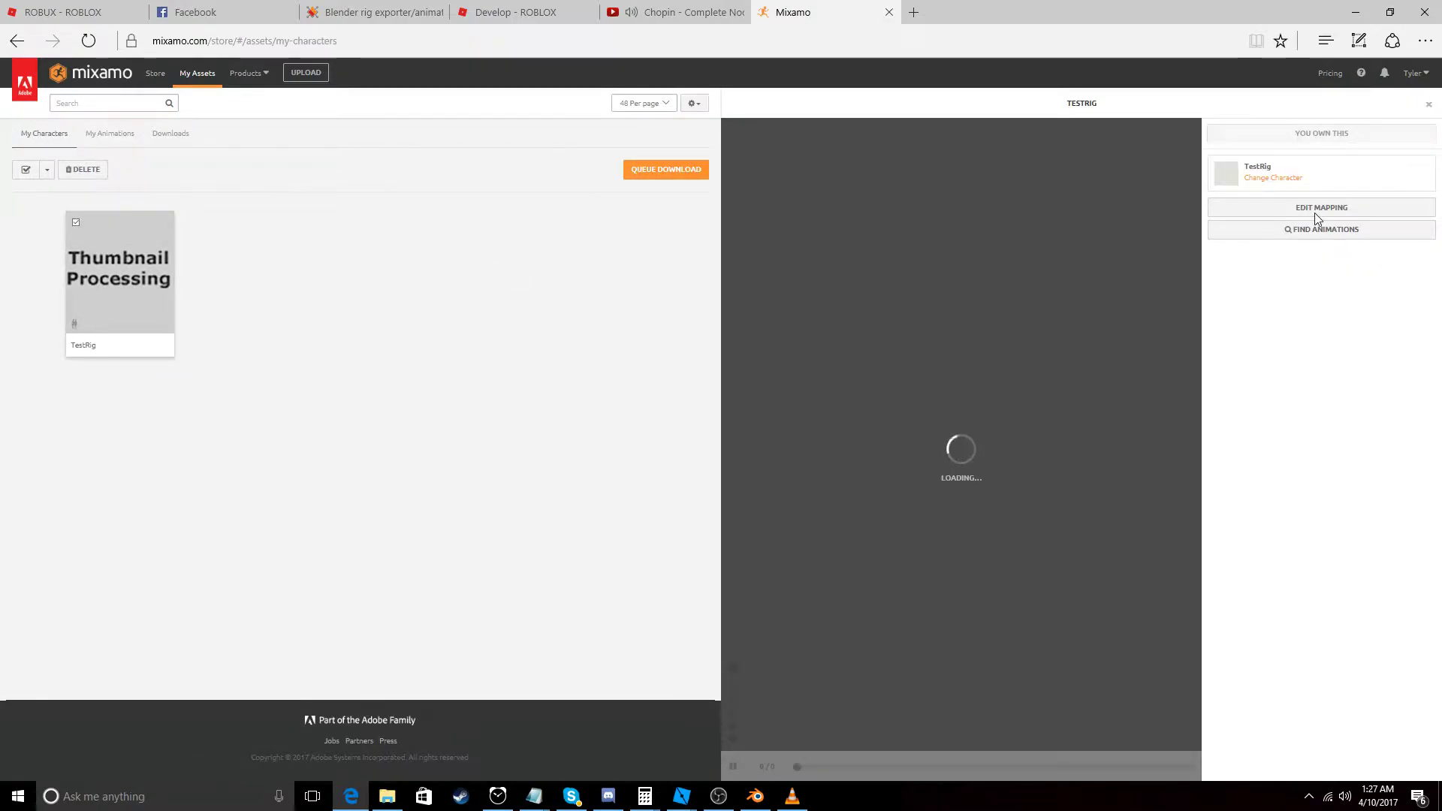
{"action": "left_click", "coordinate": [1315, 211]}
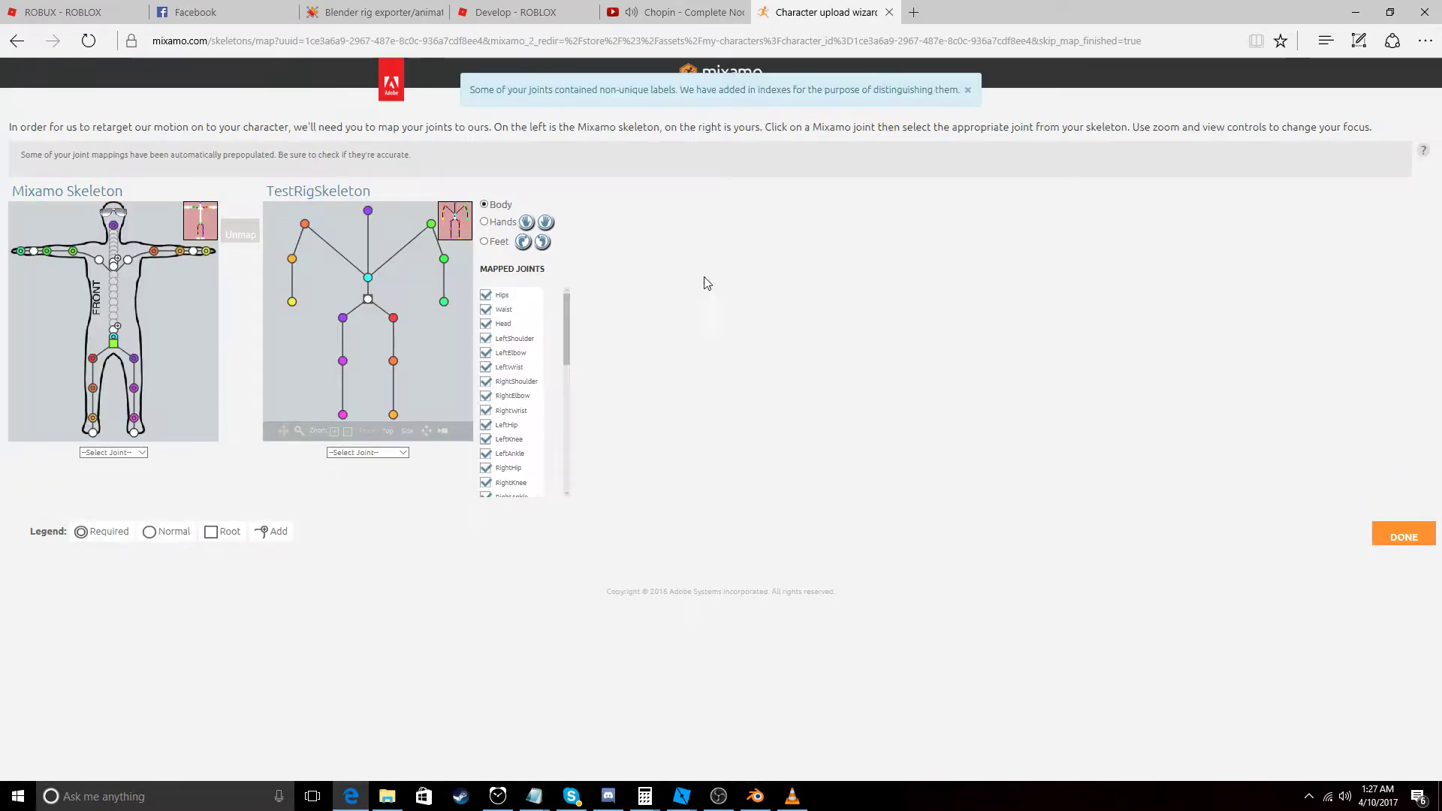
Map the Mixamo skeleton's Hips joint to the LowerTorso joint of the TestRig skeleton.
{"action": "left_click", "coordinate": [115, 346]}
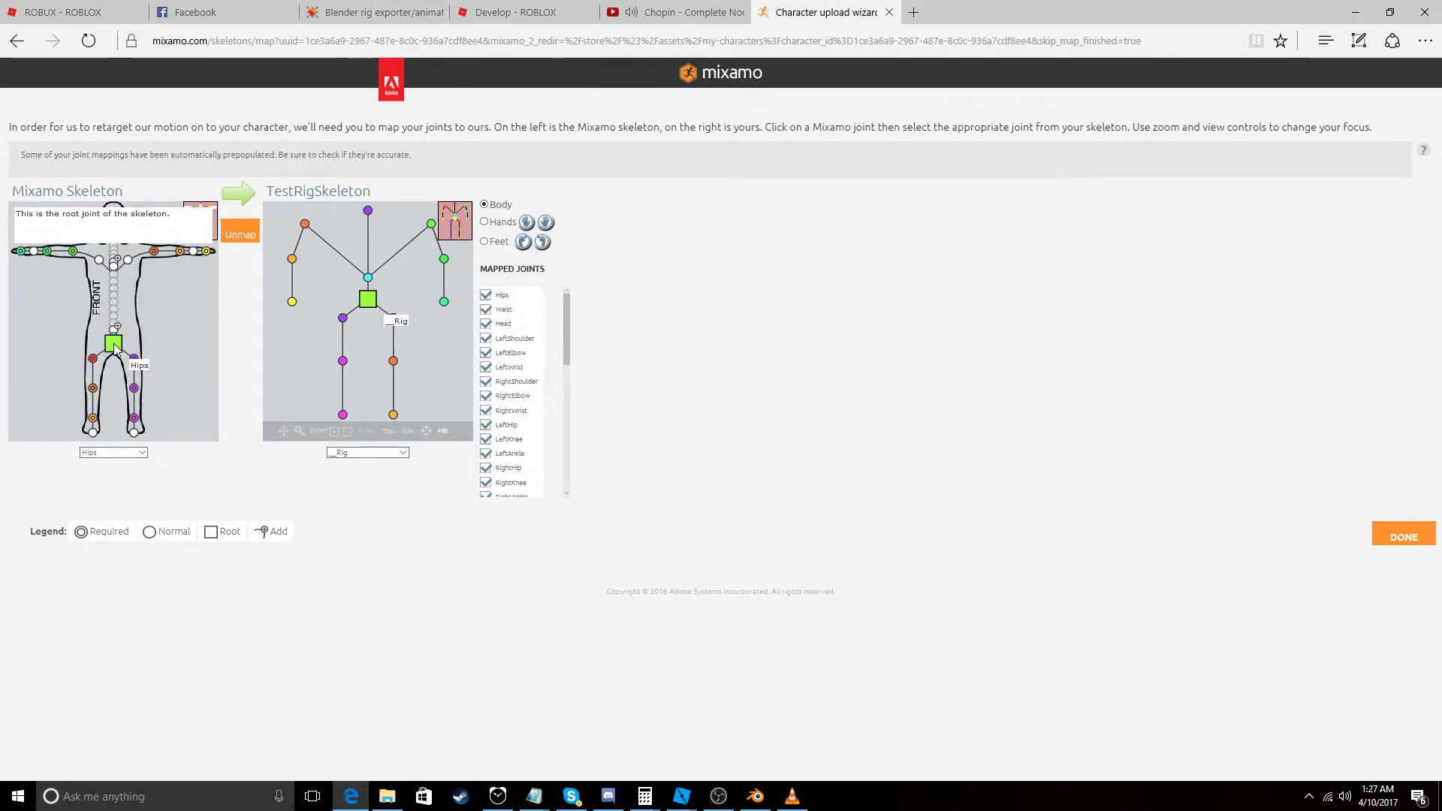
{"action": "left_click", "coordinate": [353, 453]}
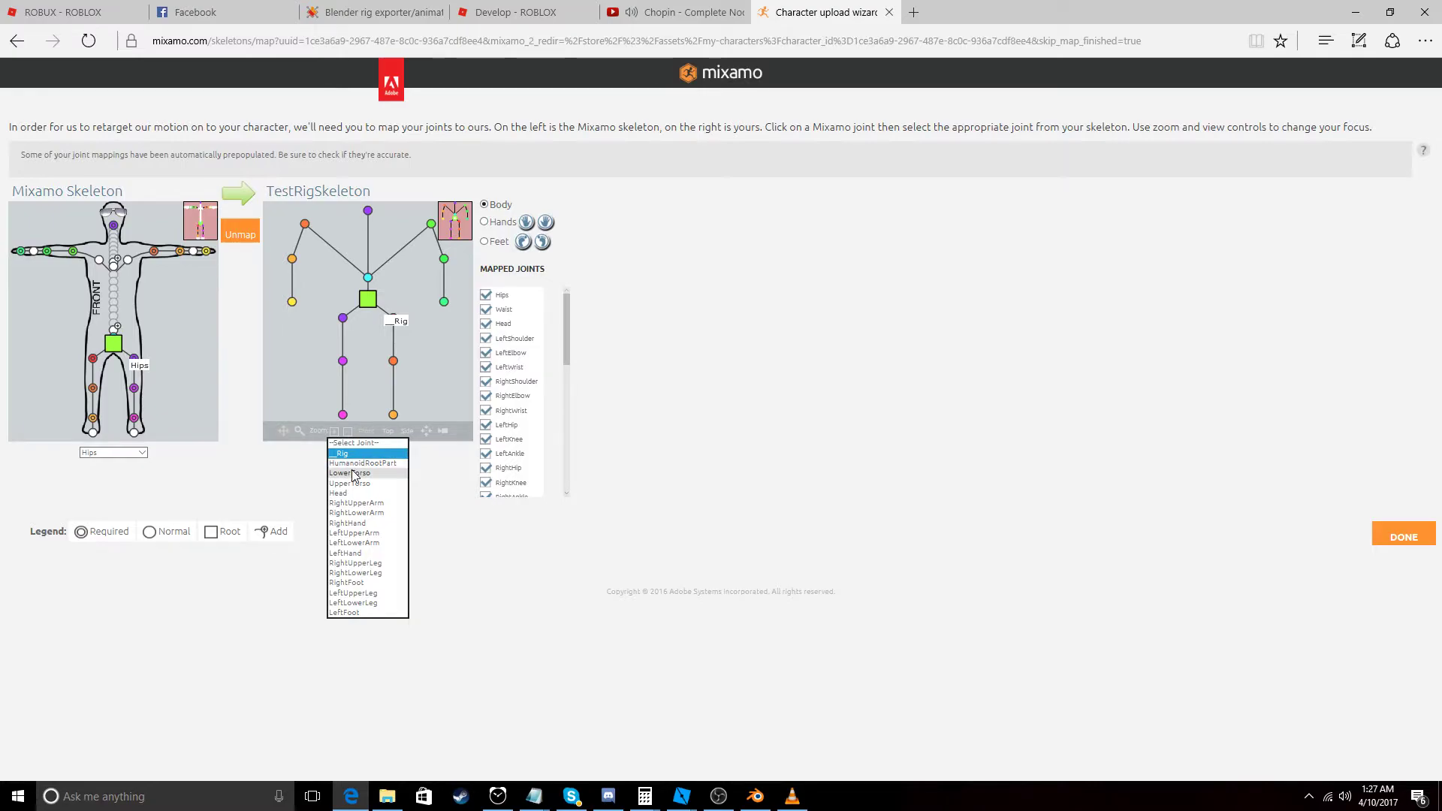
{"action": "left_click", "coordinate": [353, 473]}
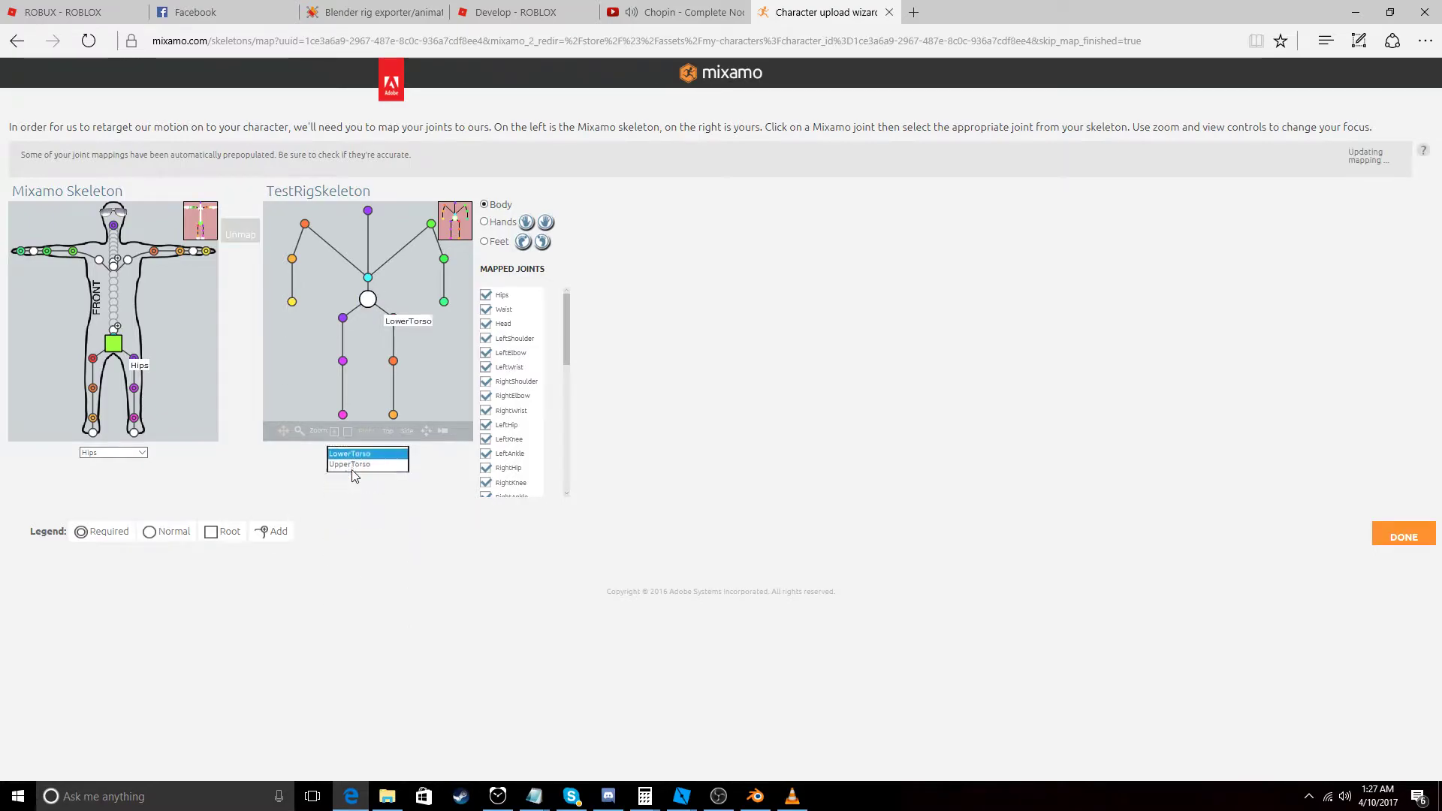
Check which TestRig joints the Mixamo waist, neck, head, right elbow, left arm and left leg joints are mapped to.
{"action": "left_click", "coordinate": [113, 330]}
{"action": "left_click", "coordinate": [114, 339]}
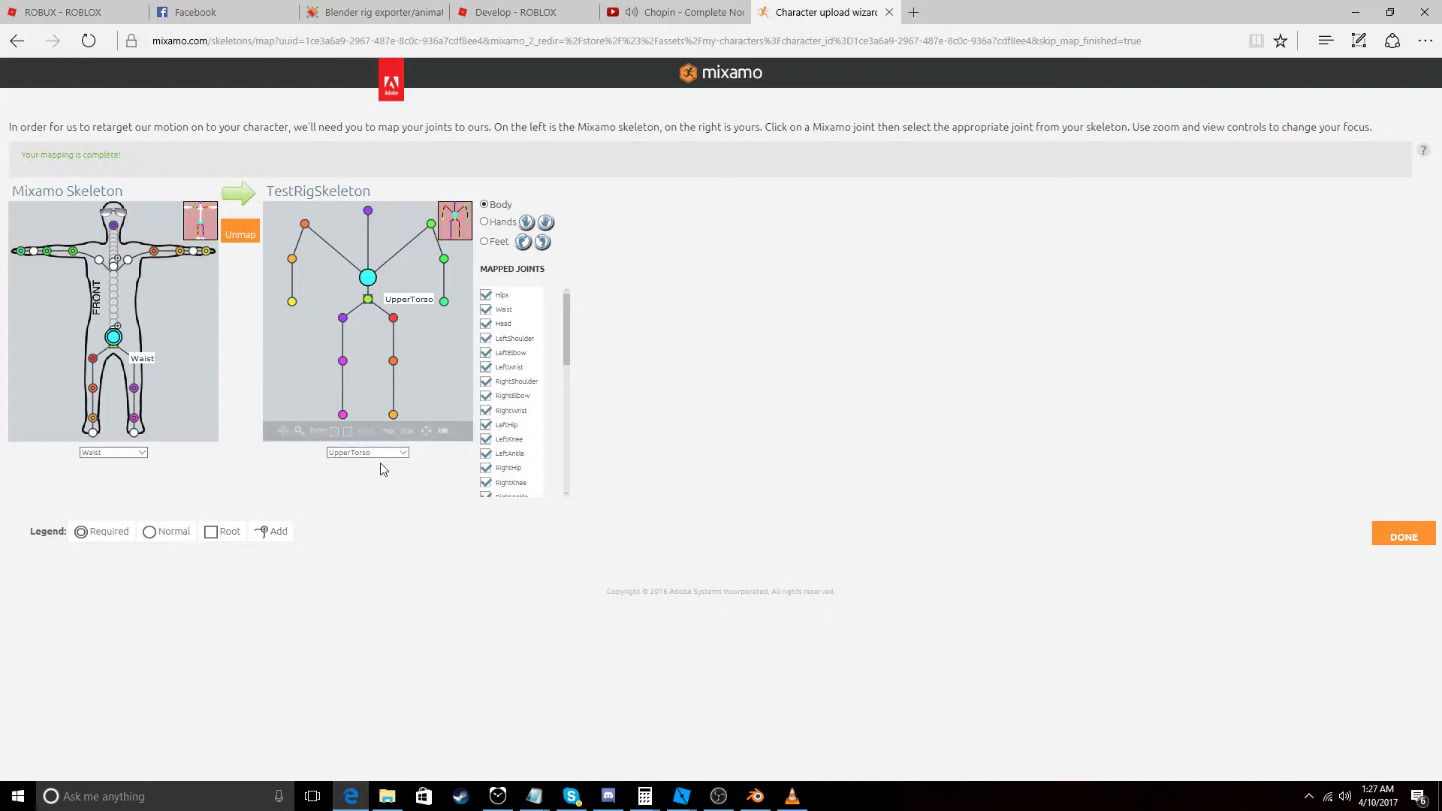
{"action": "left_click", "coordinate": [114, 268]}
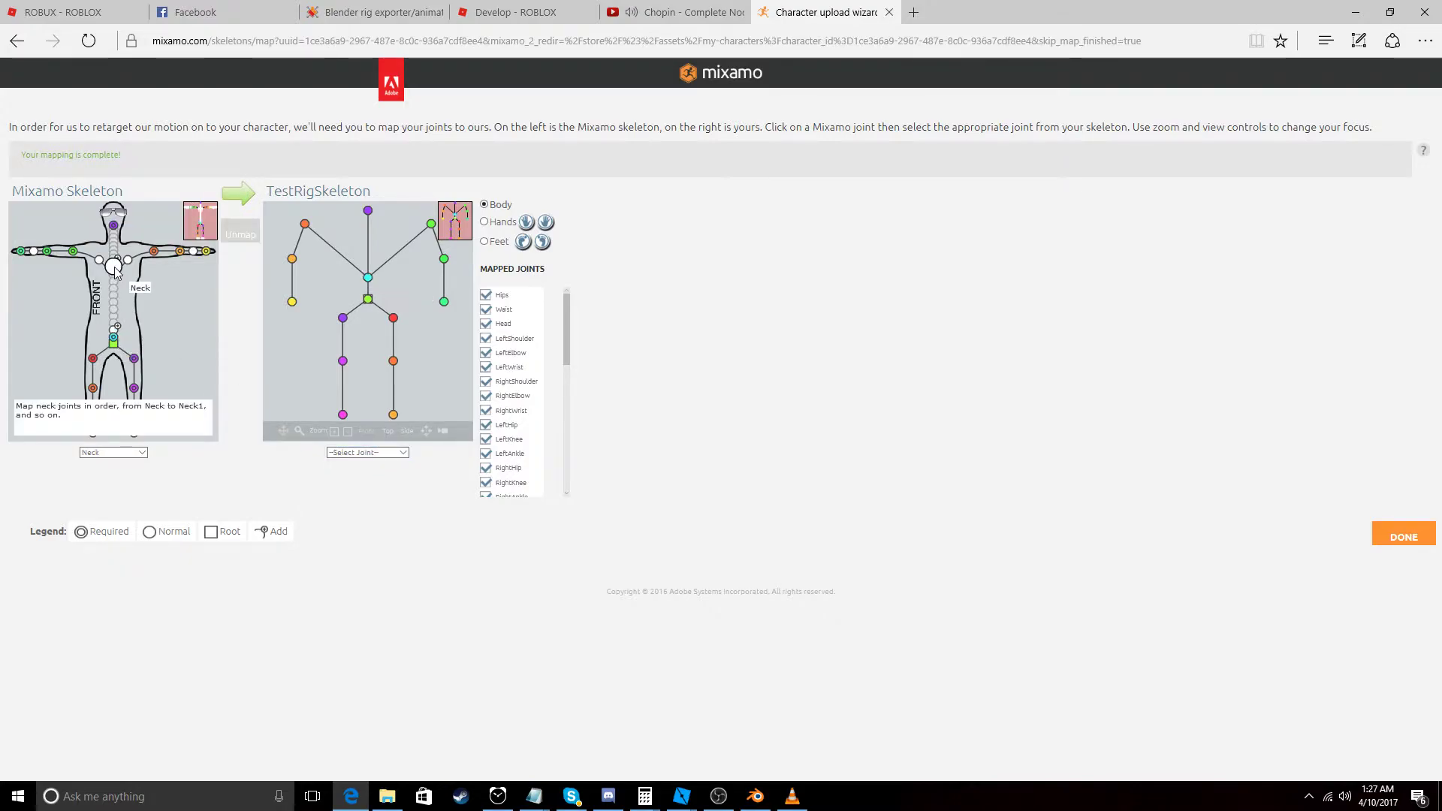
{"action": "left_click", "coordinate": [113, 225]}
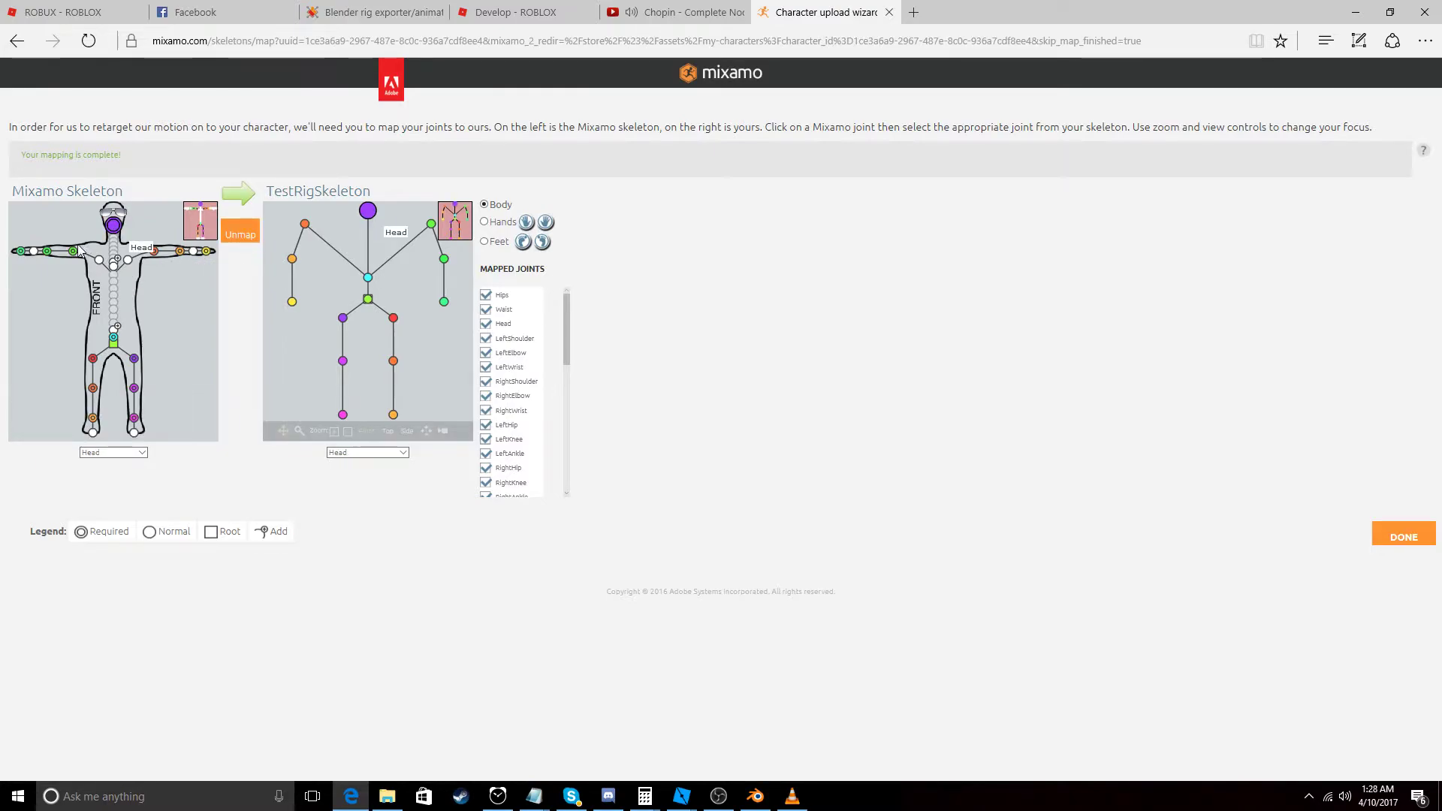
{"action": "left_click", "coordinate": [47, 251]}
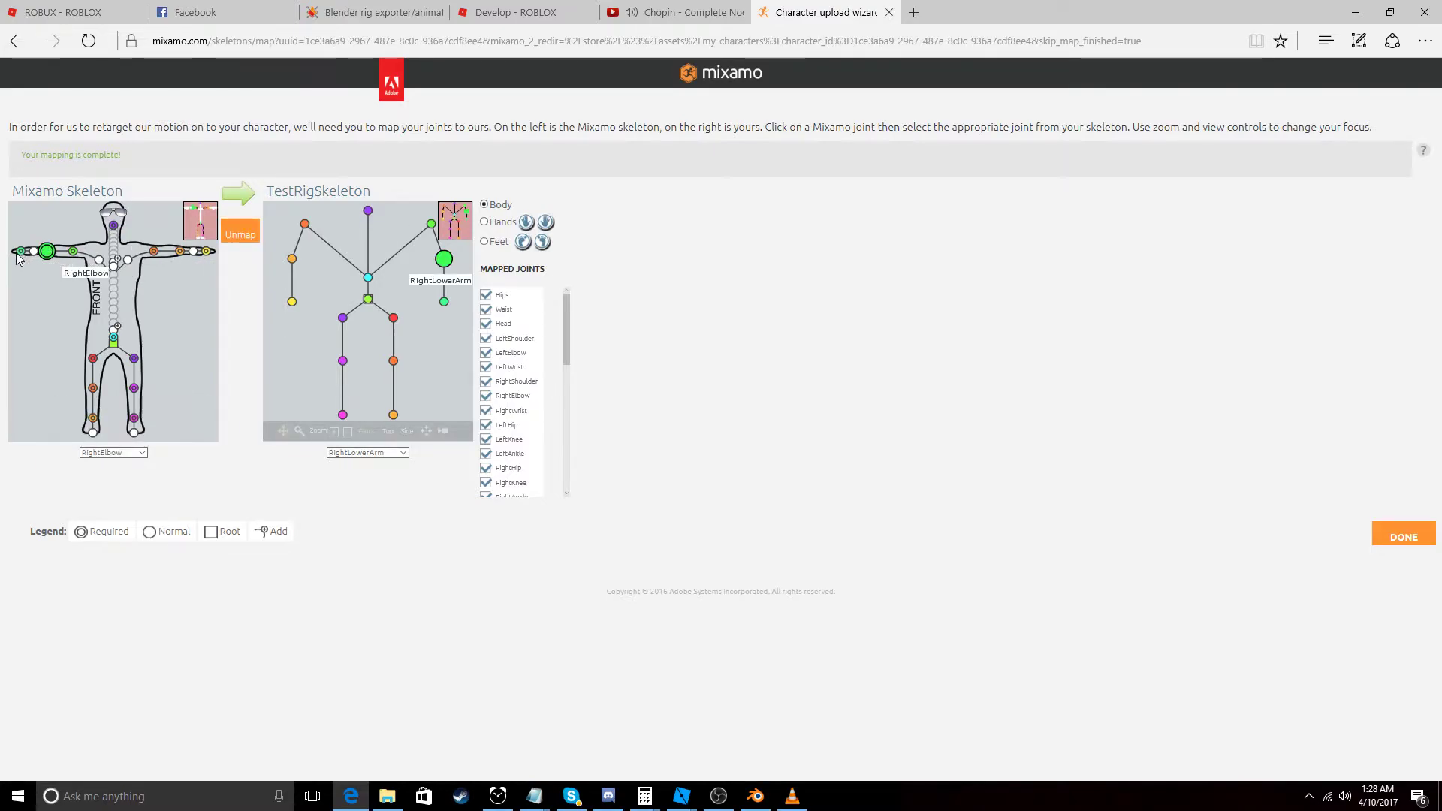
{"action": "left_click", "coordinate": [154, 252]}
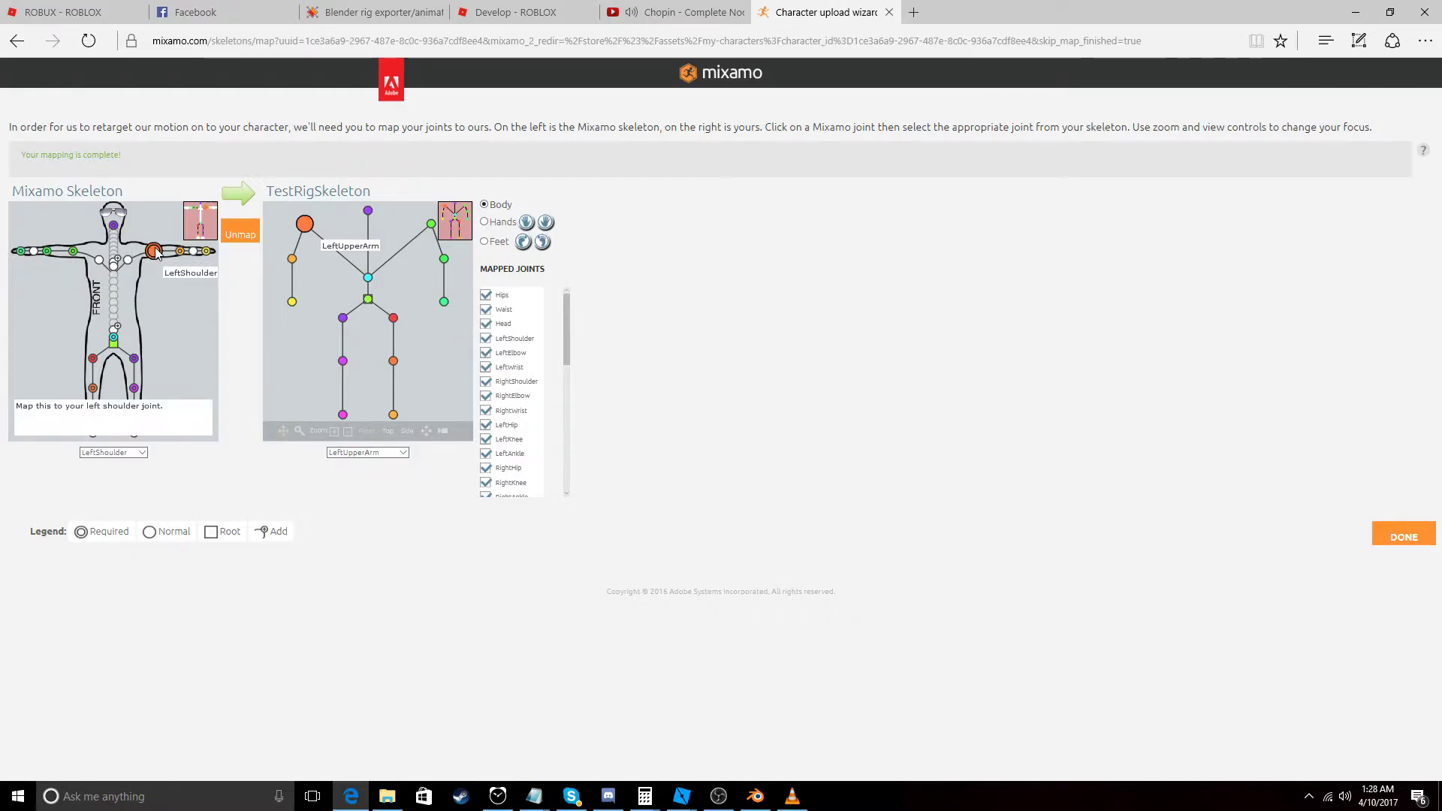
{"action": "left_click", "coordinate": [180, 251]}
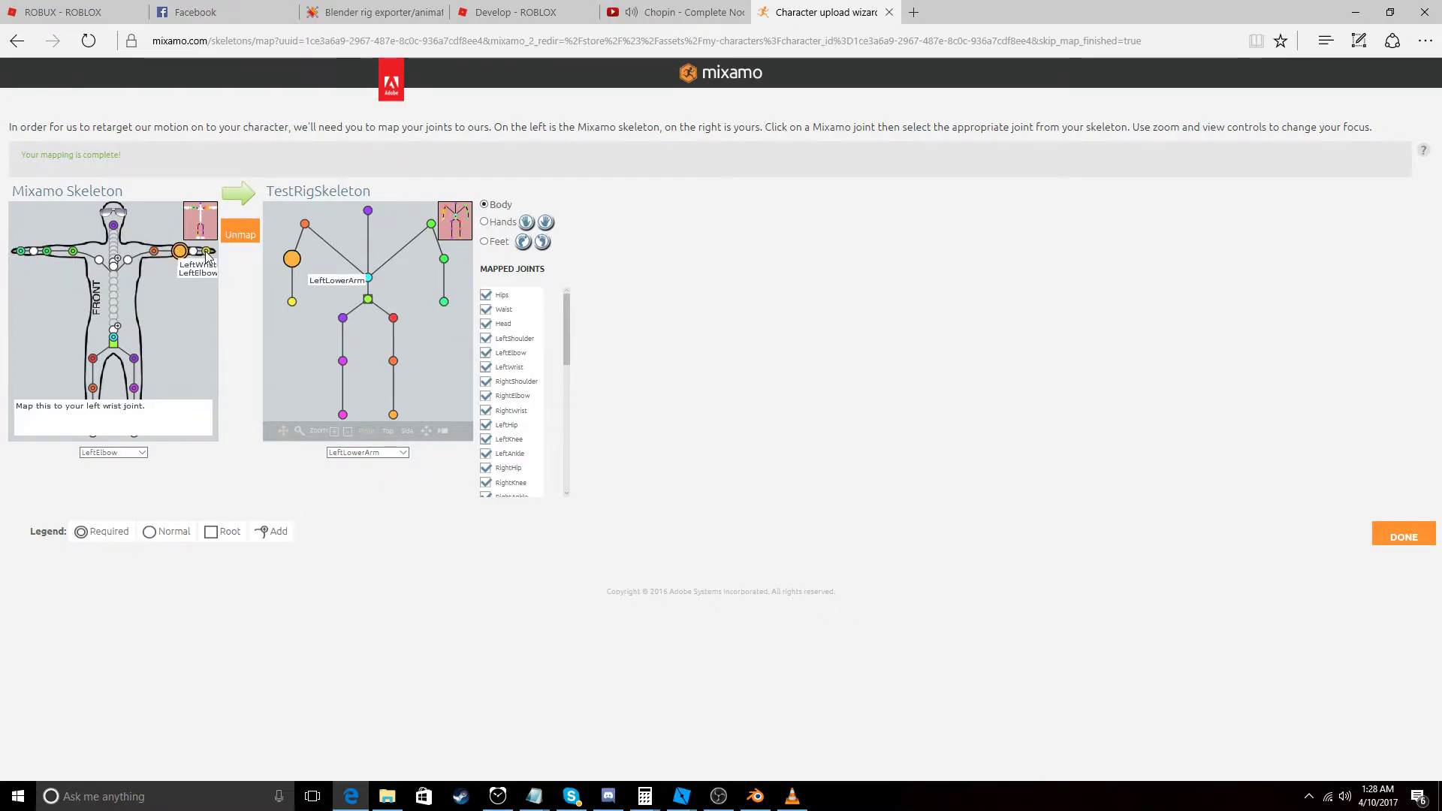
{"action": "left_click", "coordinate": [134, 358]}
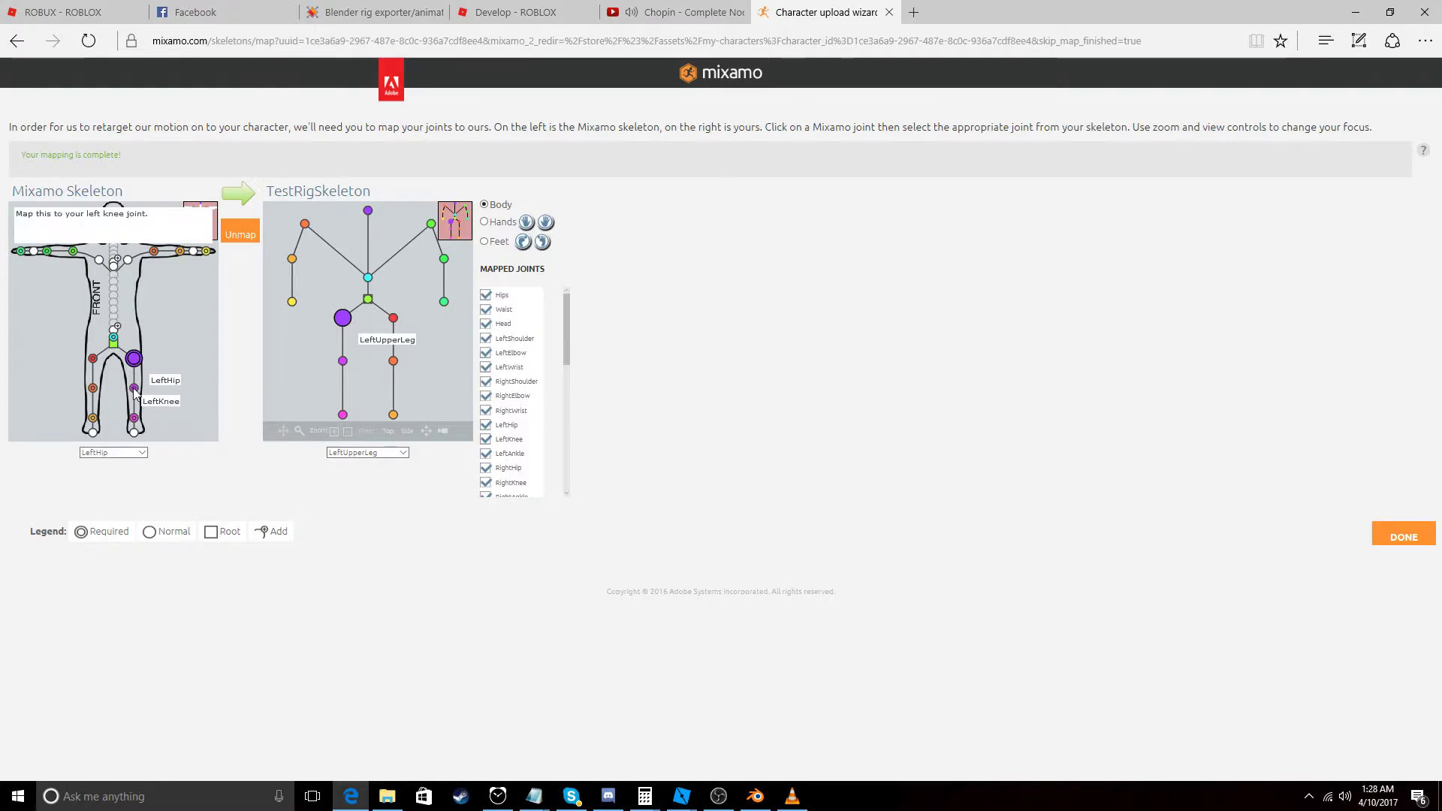
{"action": "left_click", "coordinate": [134, 389]}
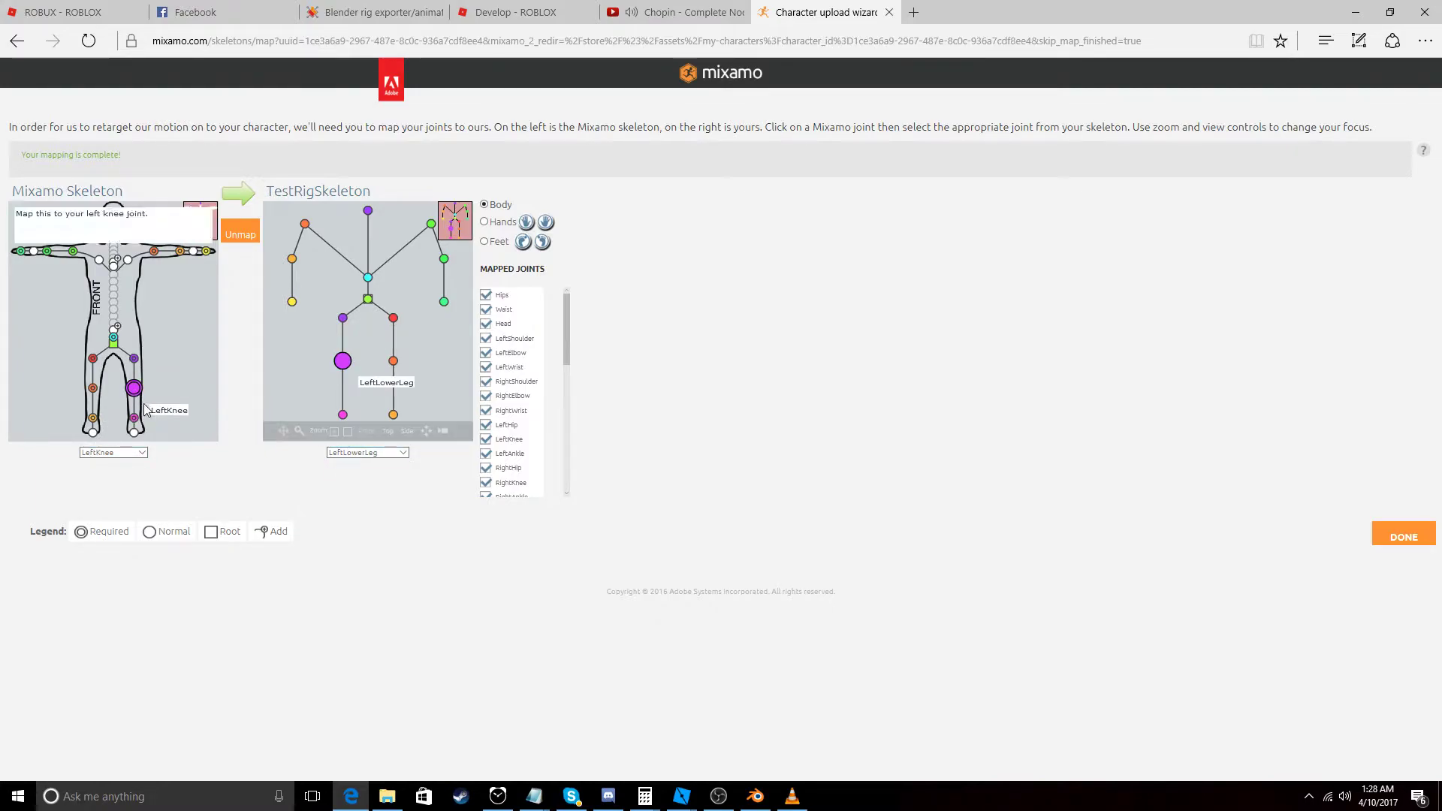
{"action": "left_click", "coordinate": [134, 417]}
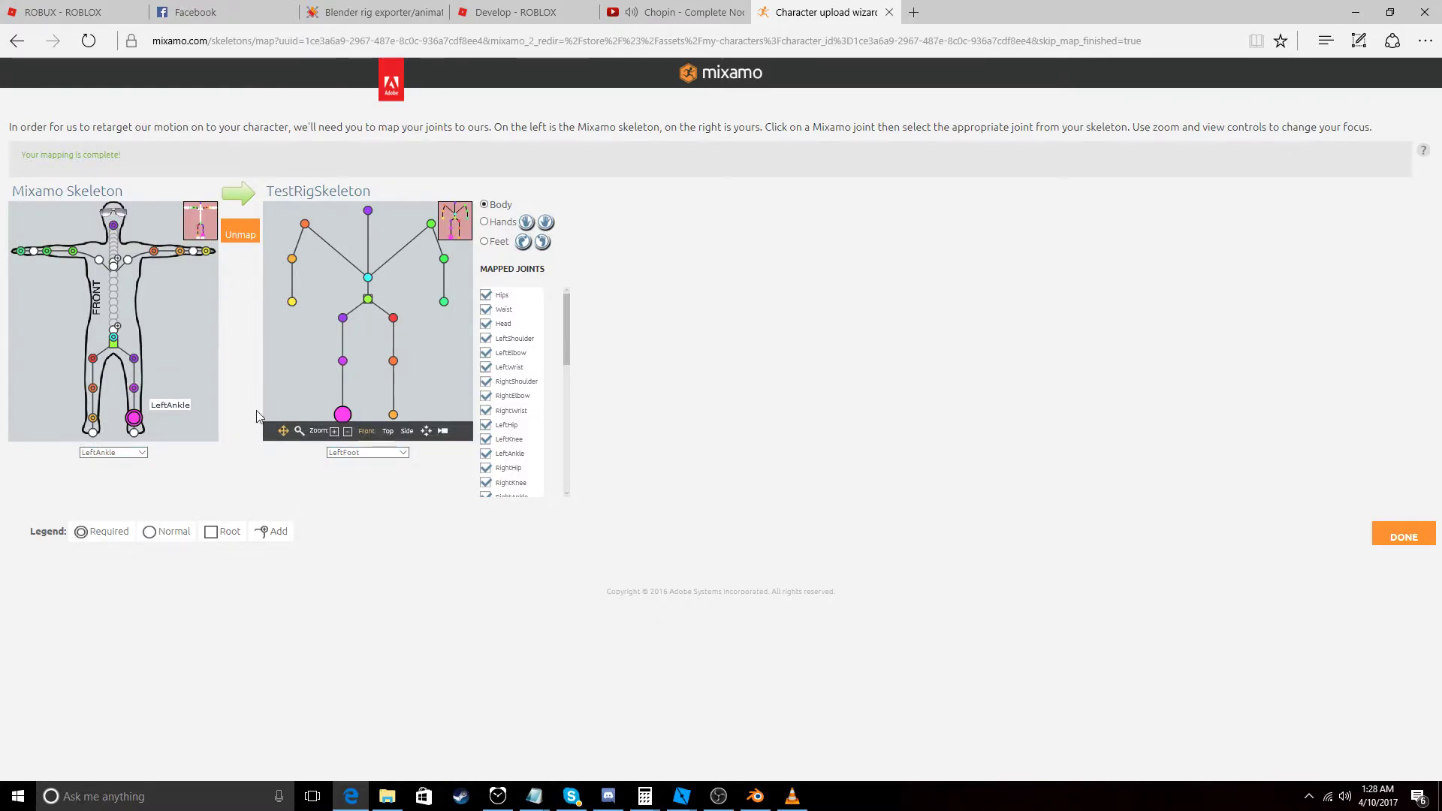
Finish the joint mapping and find animations for the TestRig character.
{"action": "left_click", "coordinate": [1394, 539]}
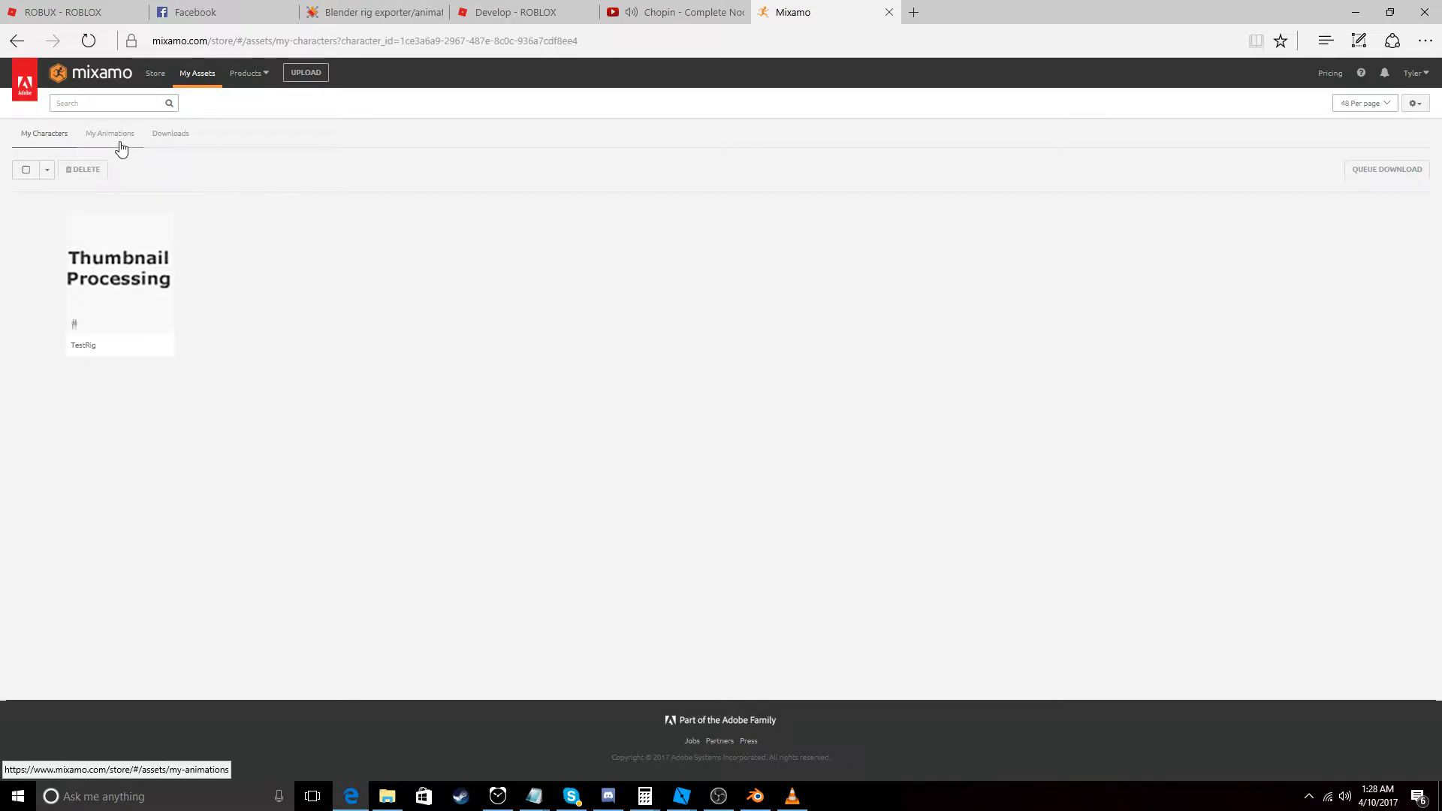
{"action": "left_click", "coordinate": [130, 294]}
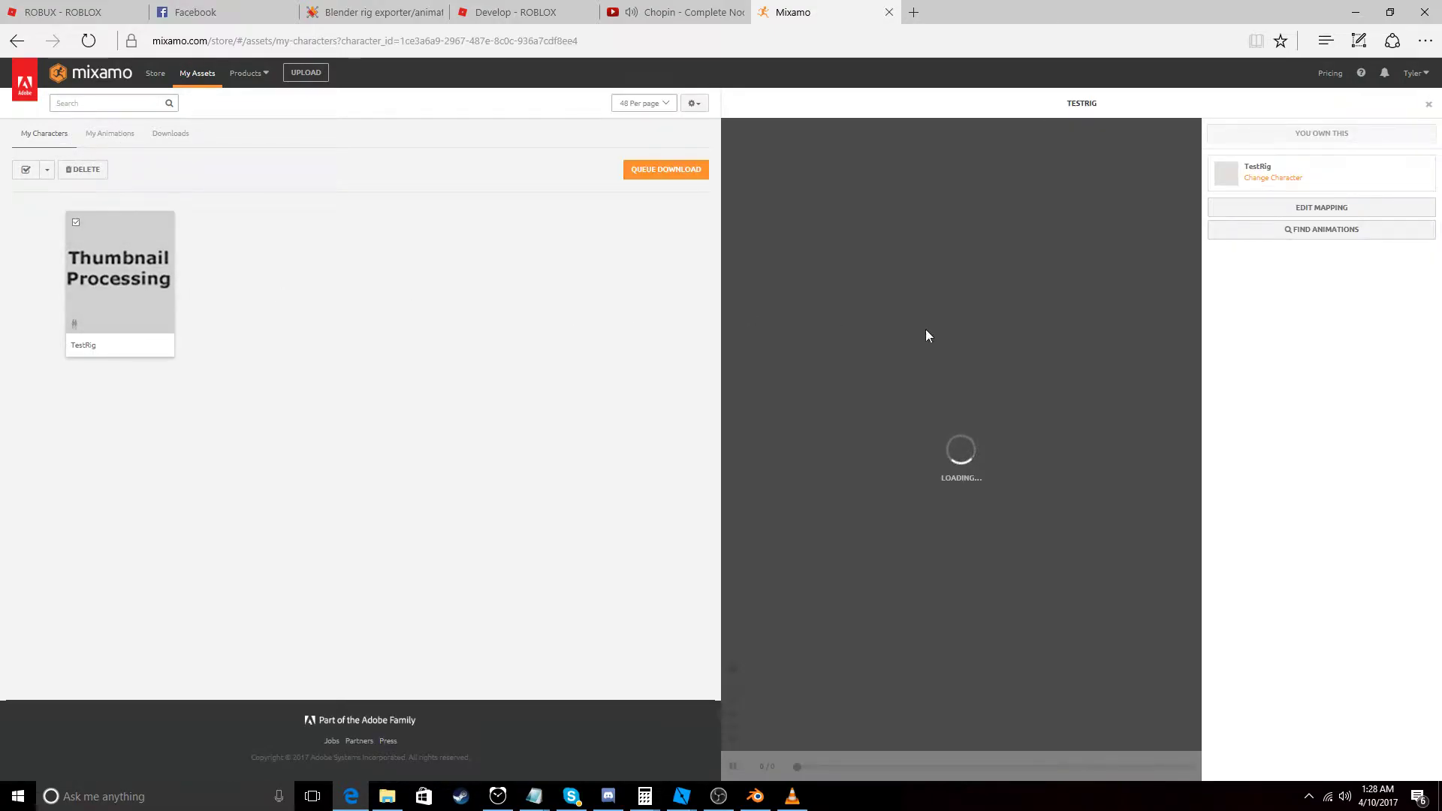
{"action": "left_click", "coordinate": [1323, 230]}
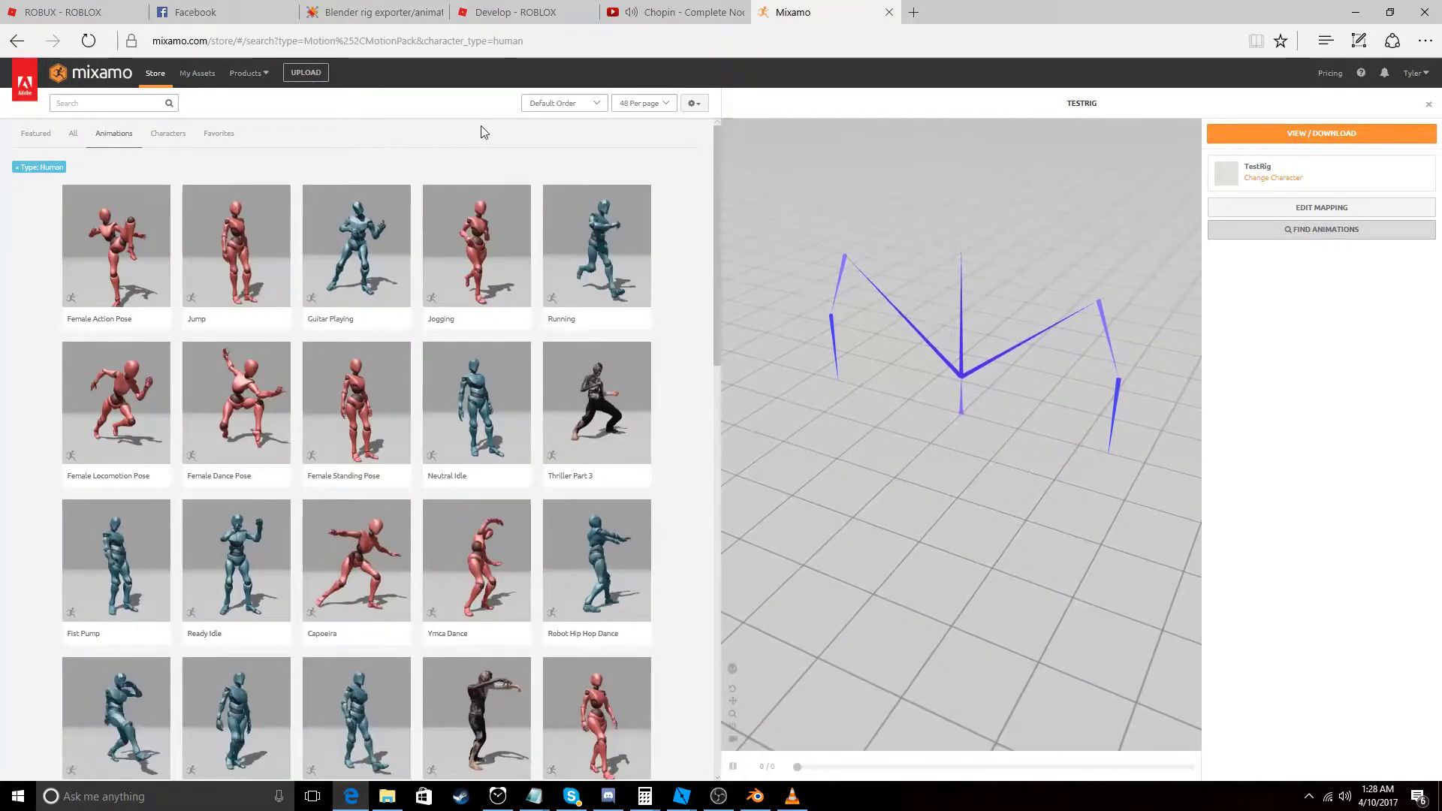
Search the animations for "mma" and add the first Mma Kick, applied to TestRig, to the owned assets.
{"action": "left_click", "coordinate": [103, 103]}
{"action": "type", "text": "mma"}
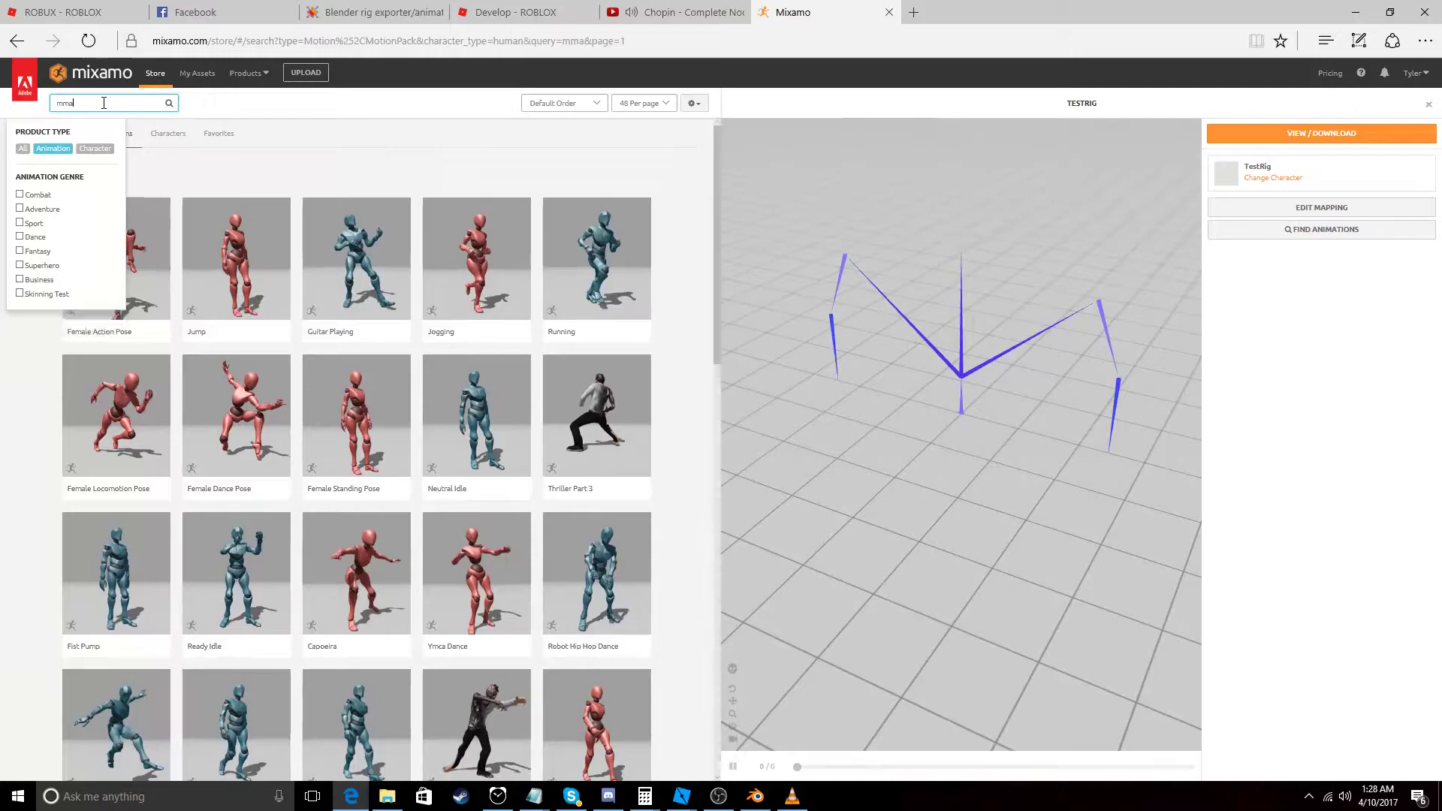
{"action": "key", "text": "Return"}
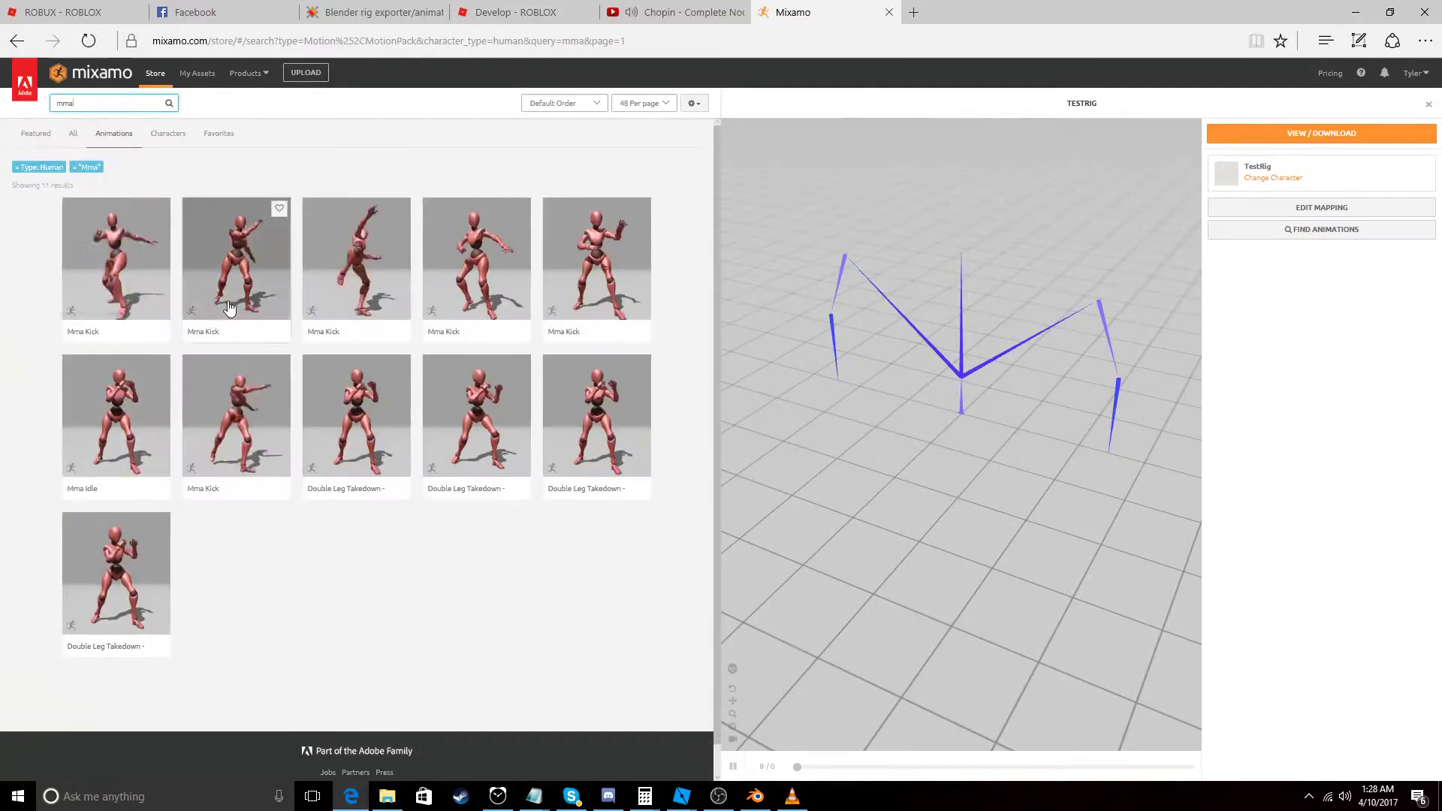
{"action": "left_click", "coordinate": [123, 282]}
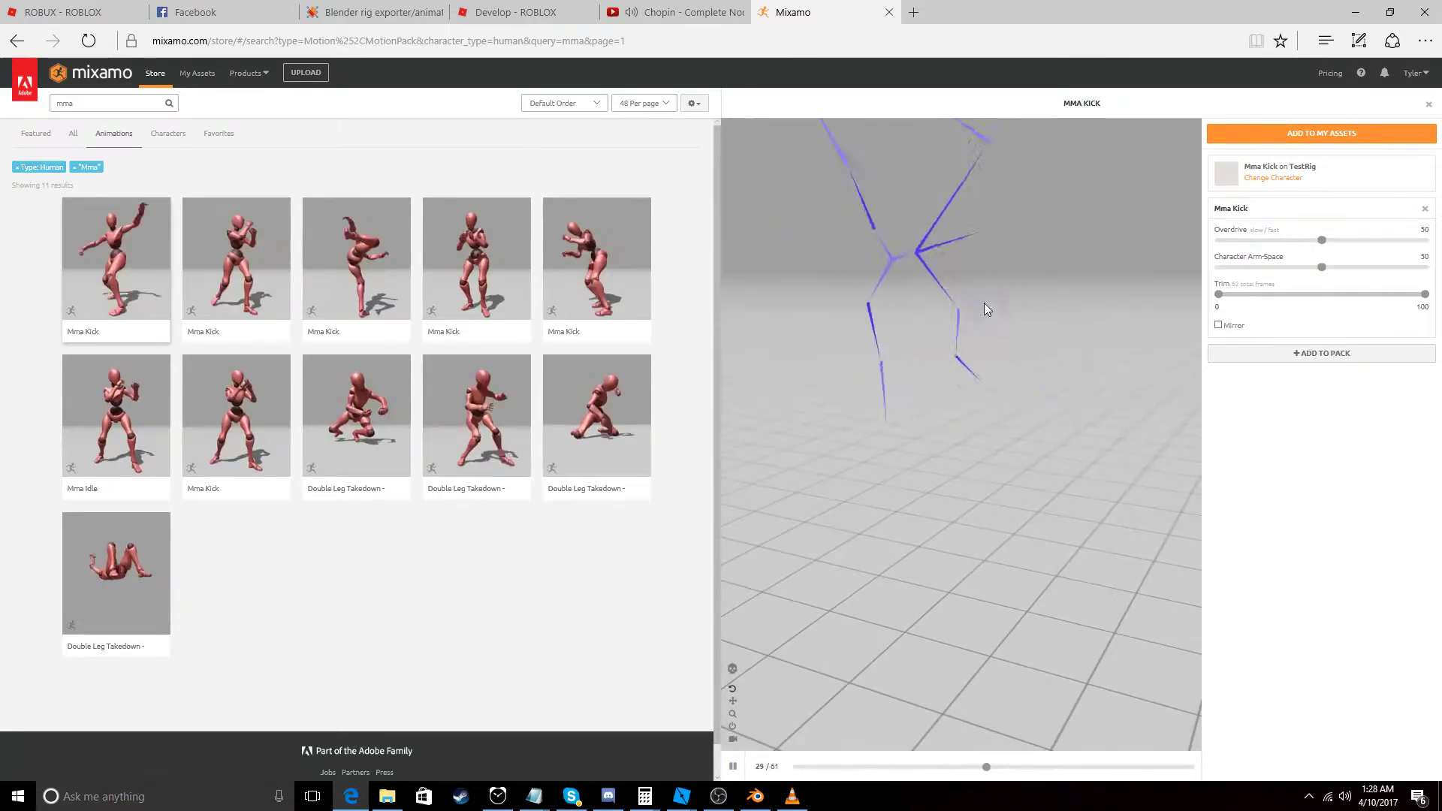
{"action": "left_click", "coordinate": [1322, 140]}
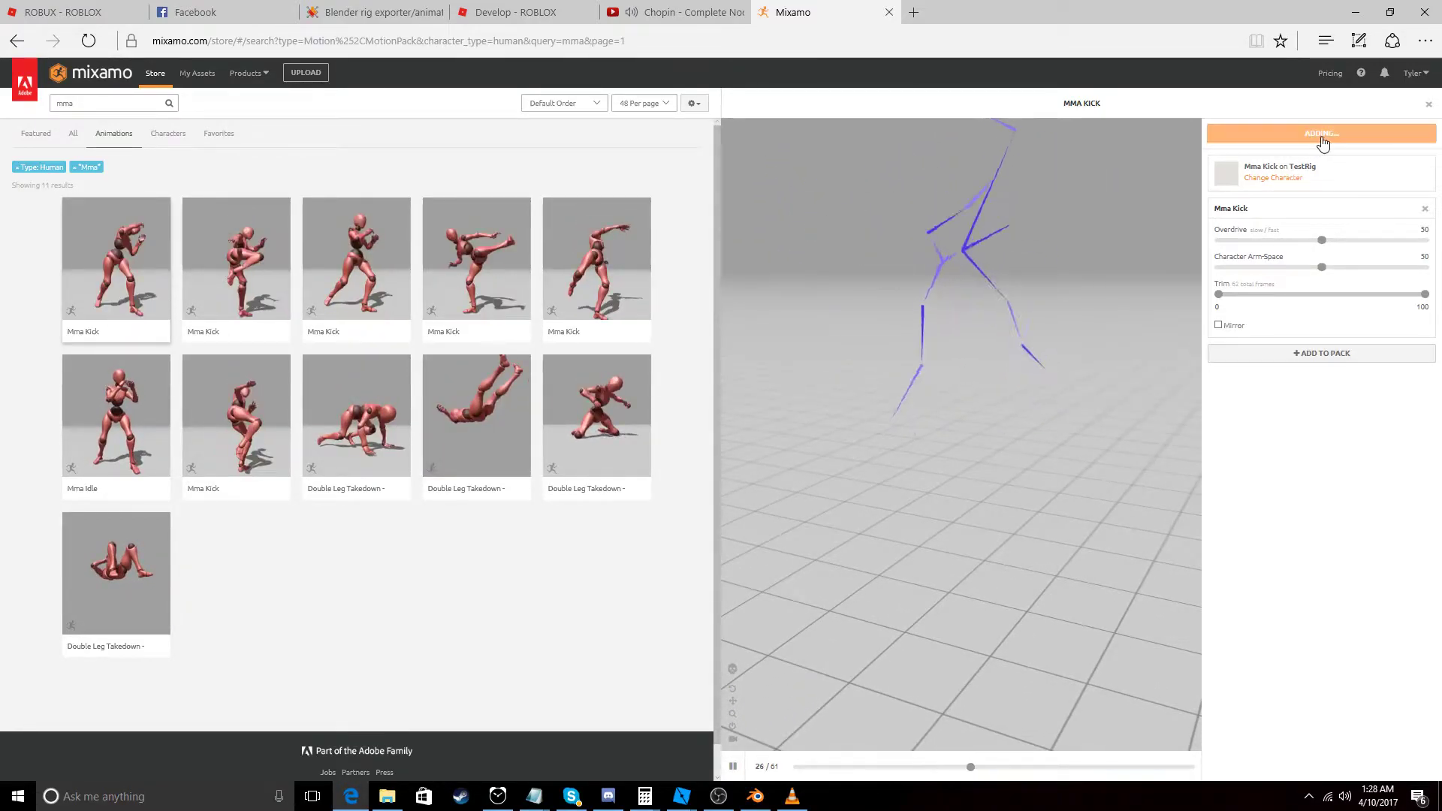
{"action": "left_click", "coordinate": [1323, 135]}
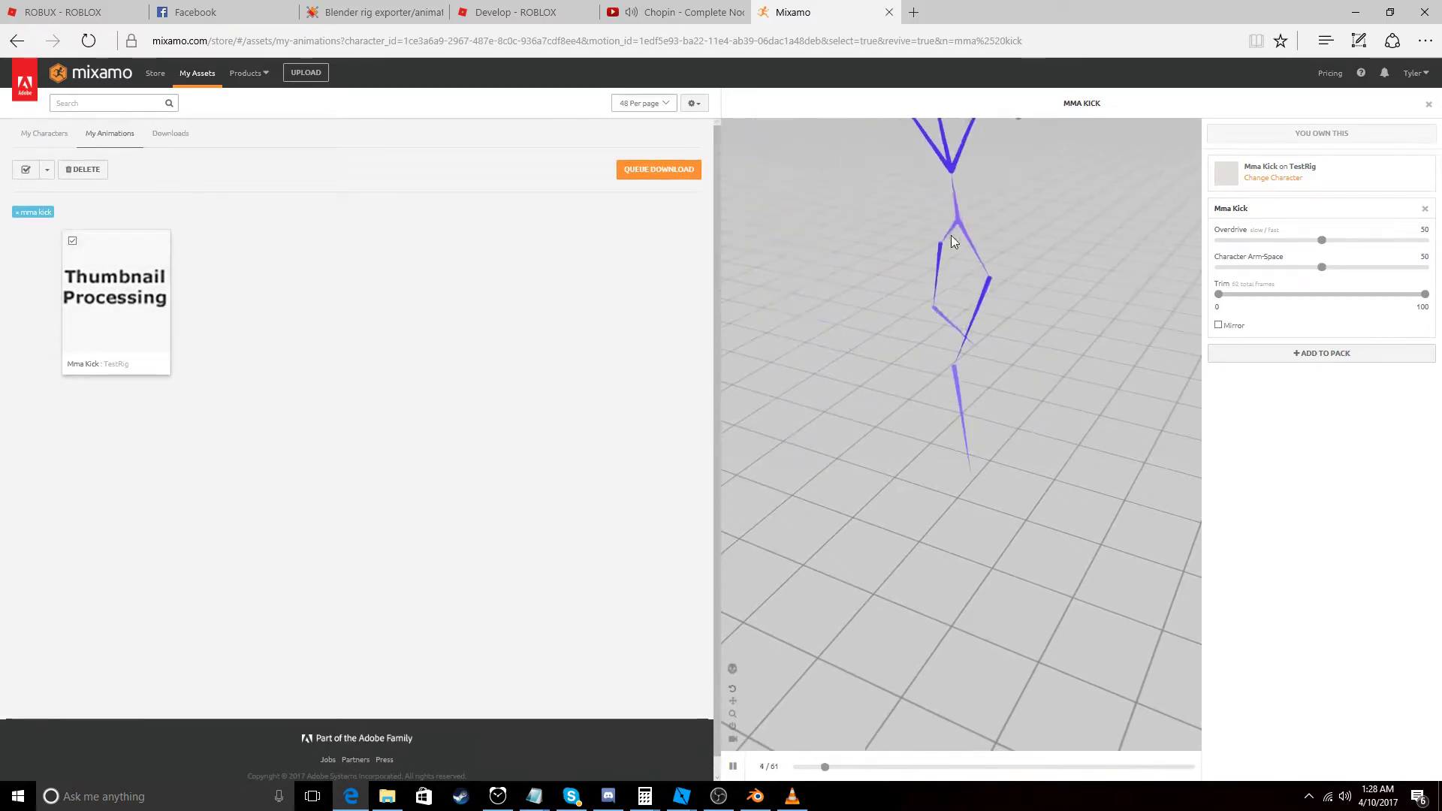
Queue the Mma Kick animation for download as FBX without skin, at 30 frames per second and no keyframe reduction.
{"action": "left_click", "coordinate": [644, 170]}
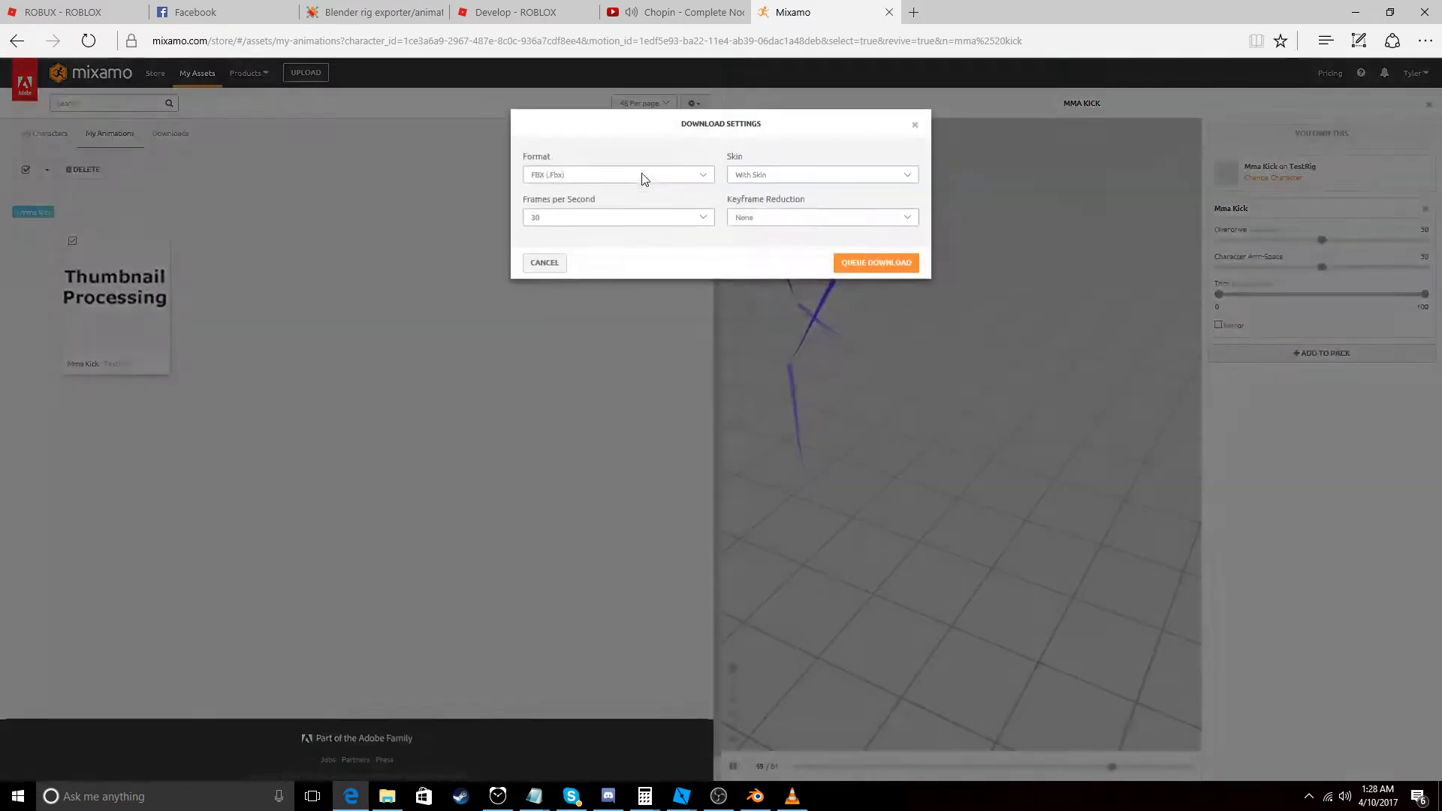
{"action": "left_click", "coordinate": [759, 189]}
{"action": "left_click", "coordinate": [763, 192]}
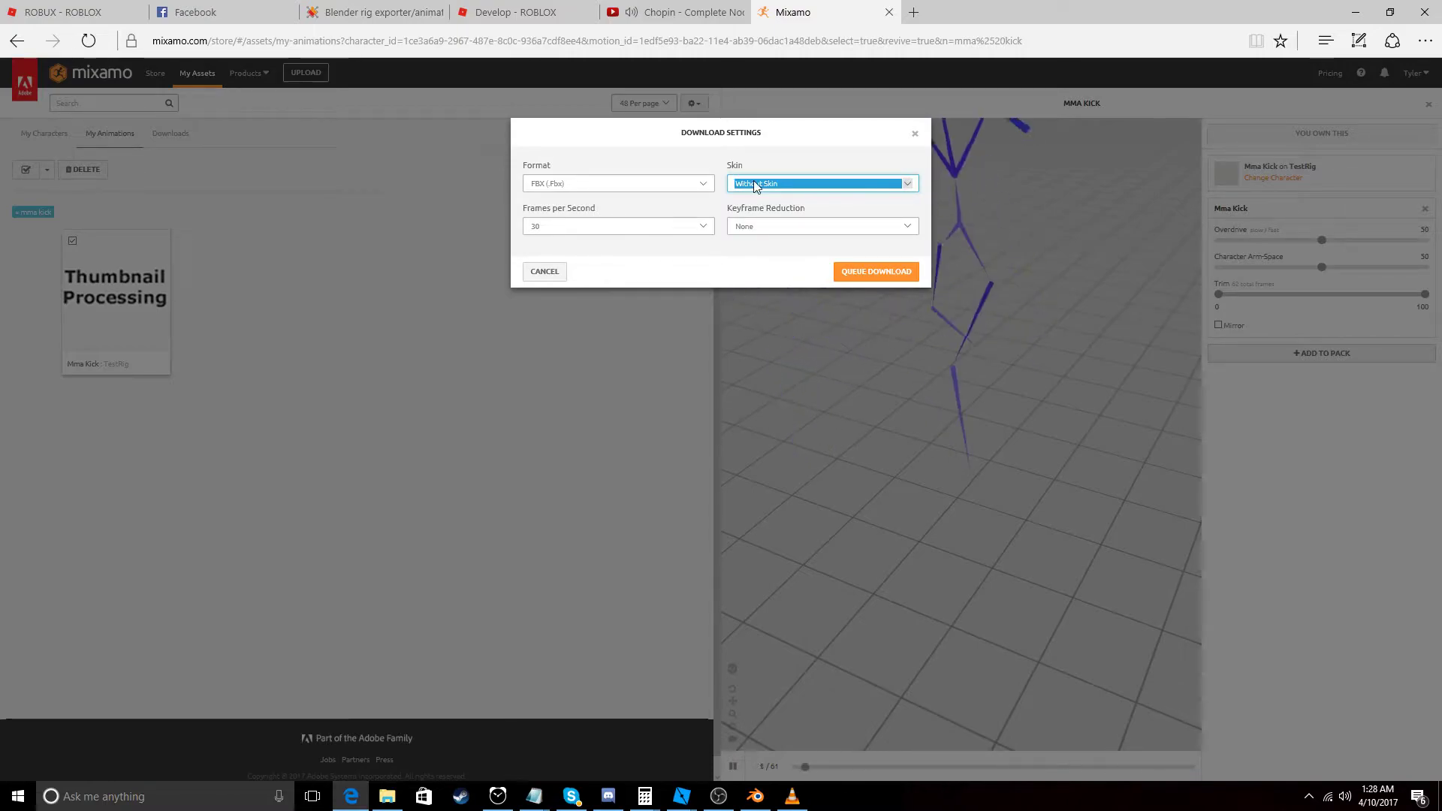
{"action": "left_click", "coordinate": [846, 274]}
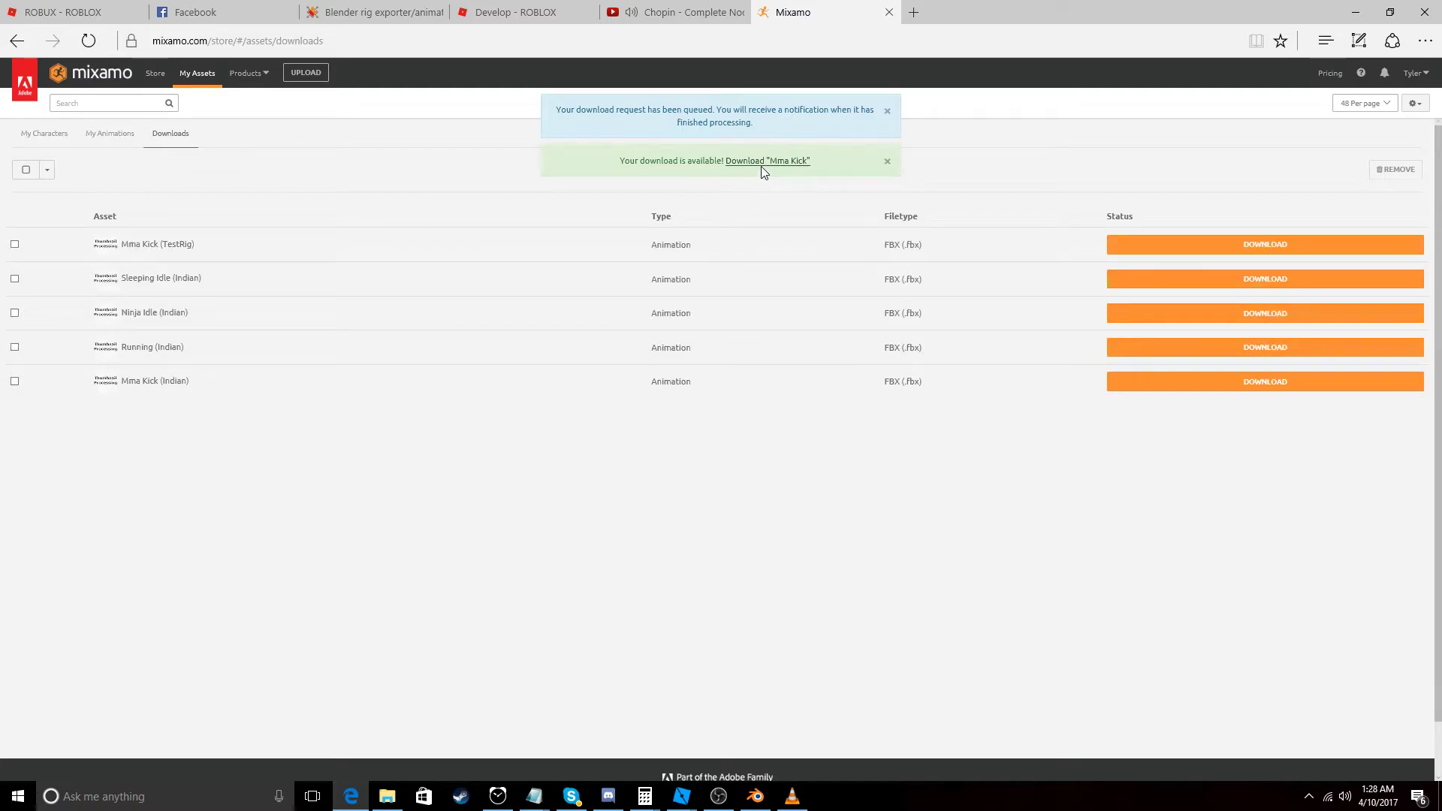
Download the Mma Kick animation as mma_kick.fbx into Documents\BlenderAnims, replacing the existing file.
{"action": "left_click", "coordinate": [763, 161]}
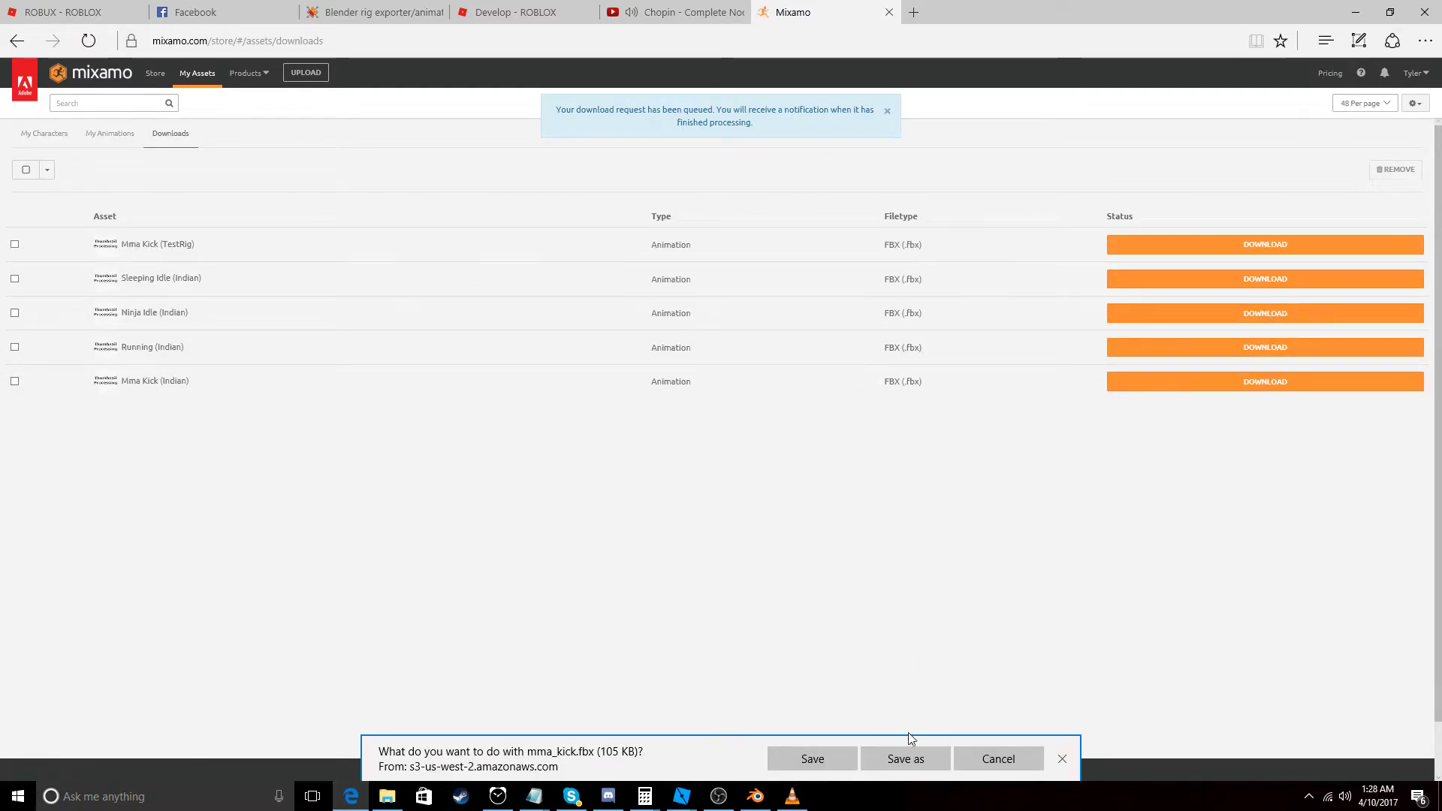
{"action": "left_click", "coordinate": [909, 757]}
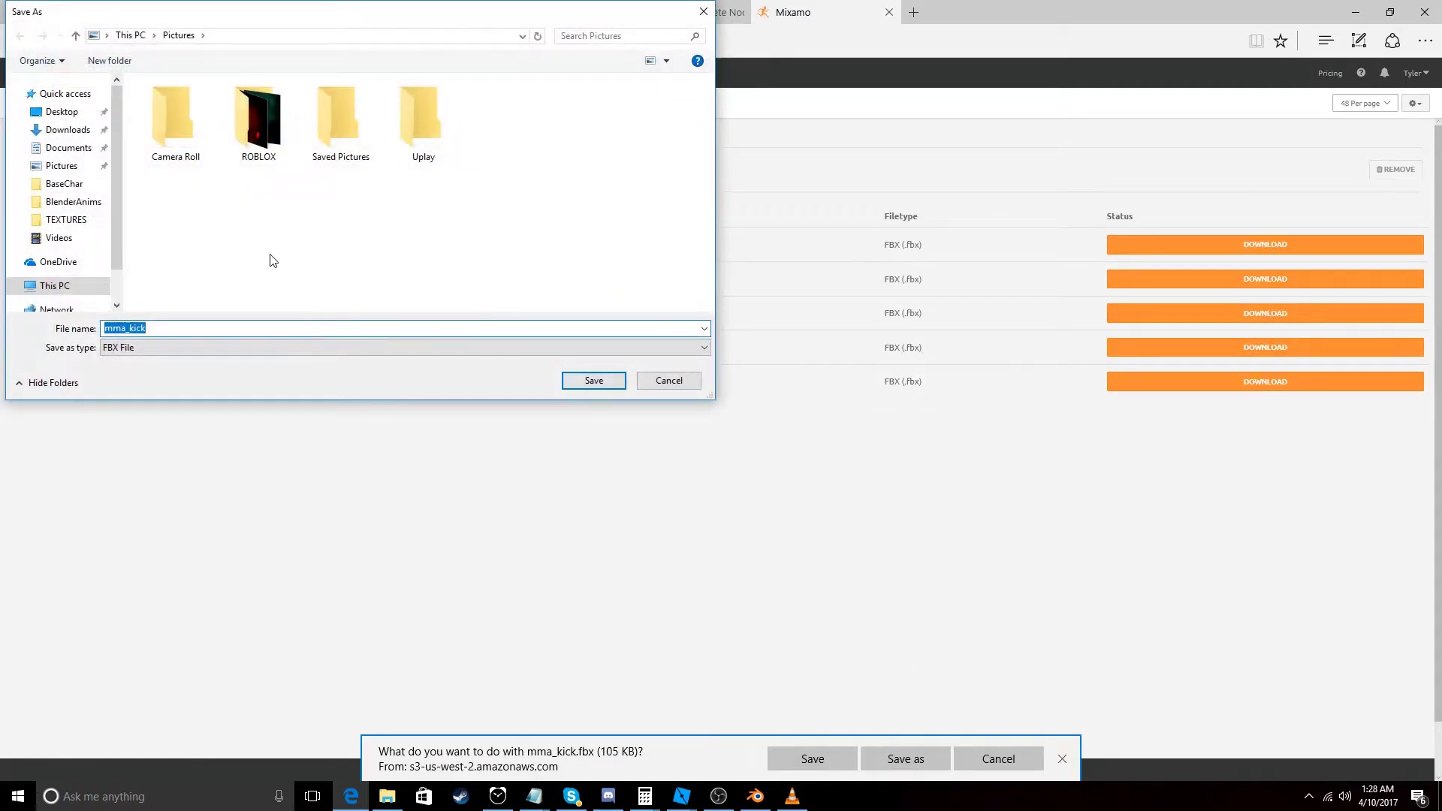
{"action": "left_click", "coordinate": [69, 147]}
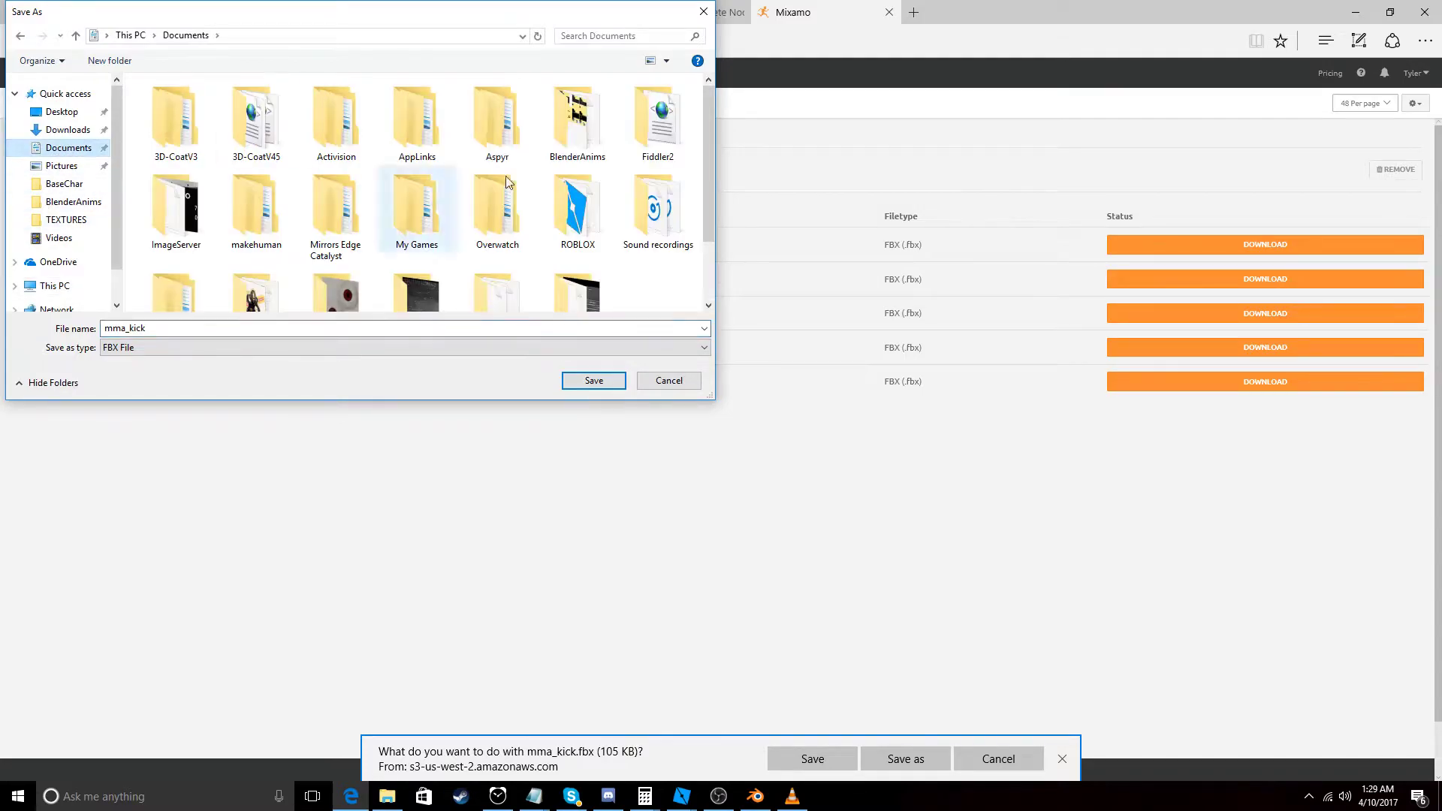
{"action": "double_click", "coordinate": [578, 139]}
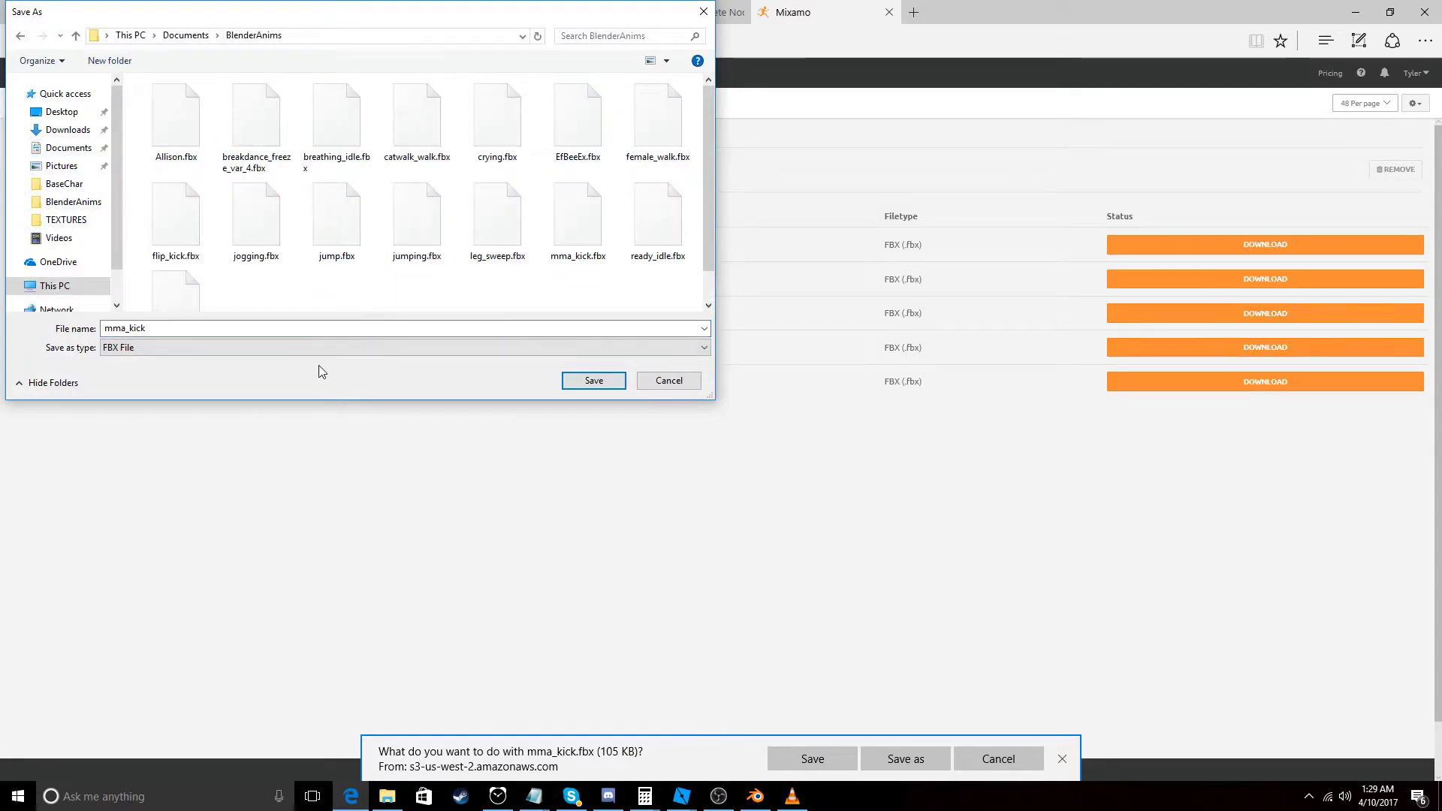
{"action": "left_click", "coordinate": [616, 384]}
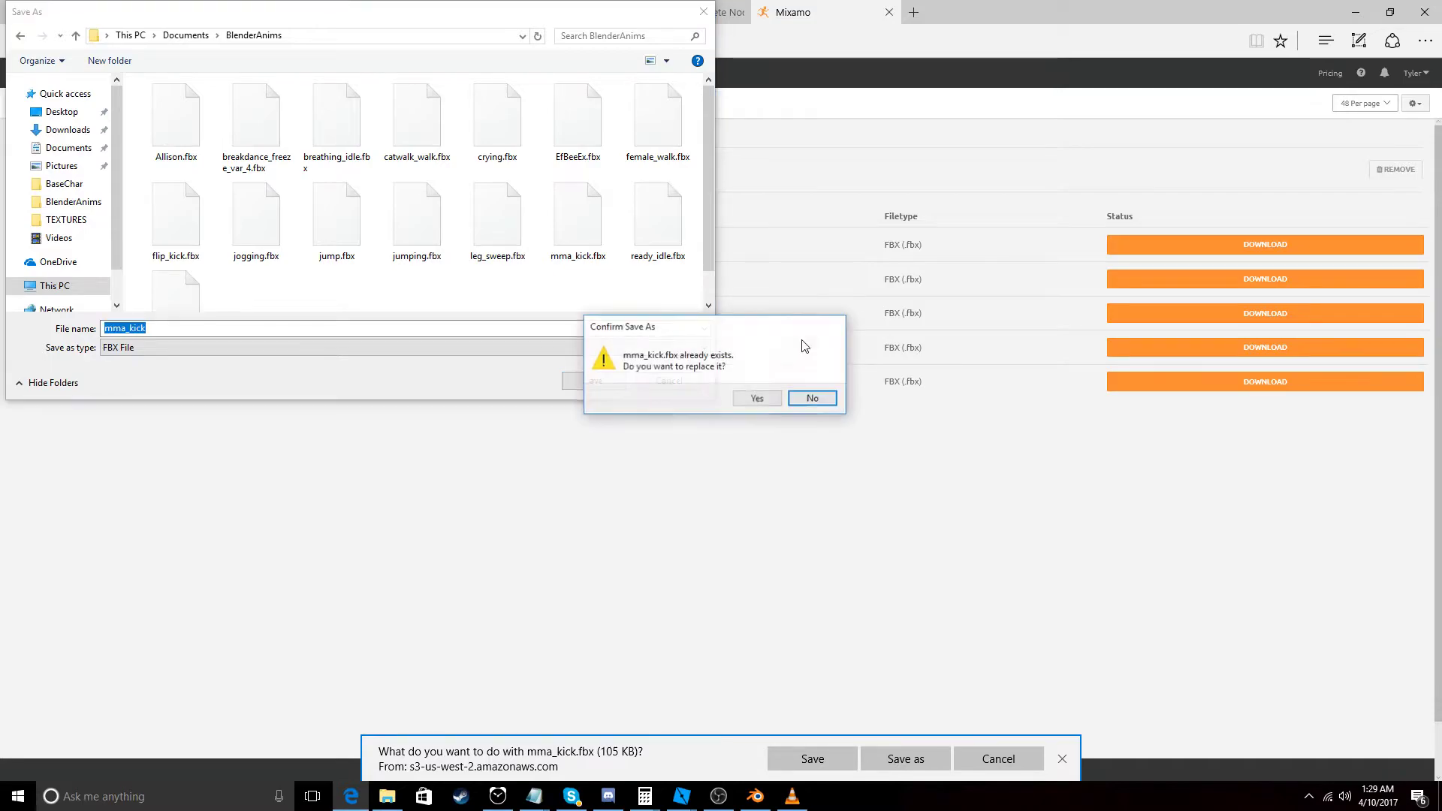
{"action": "left_click", "coordinate": [753, 400]}
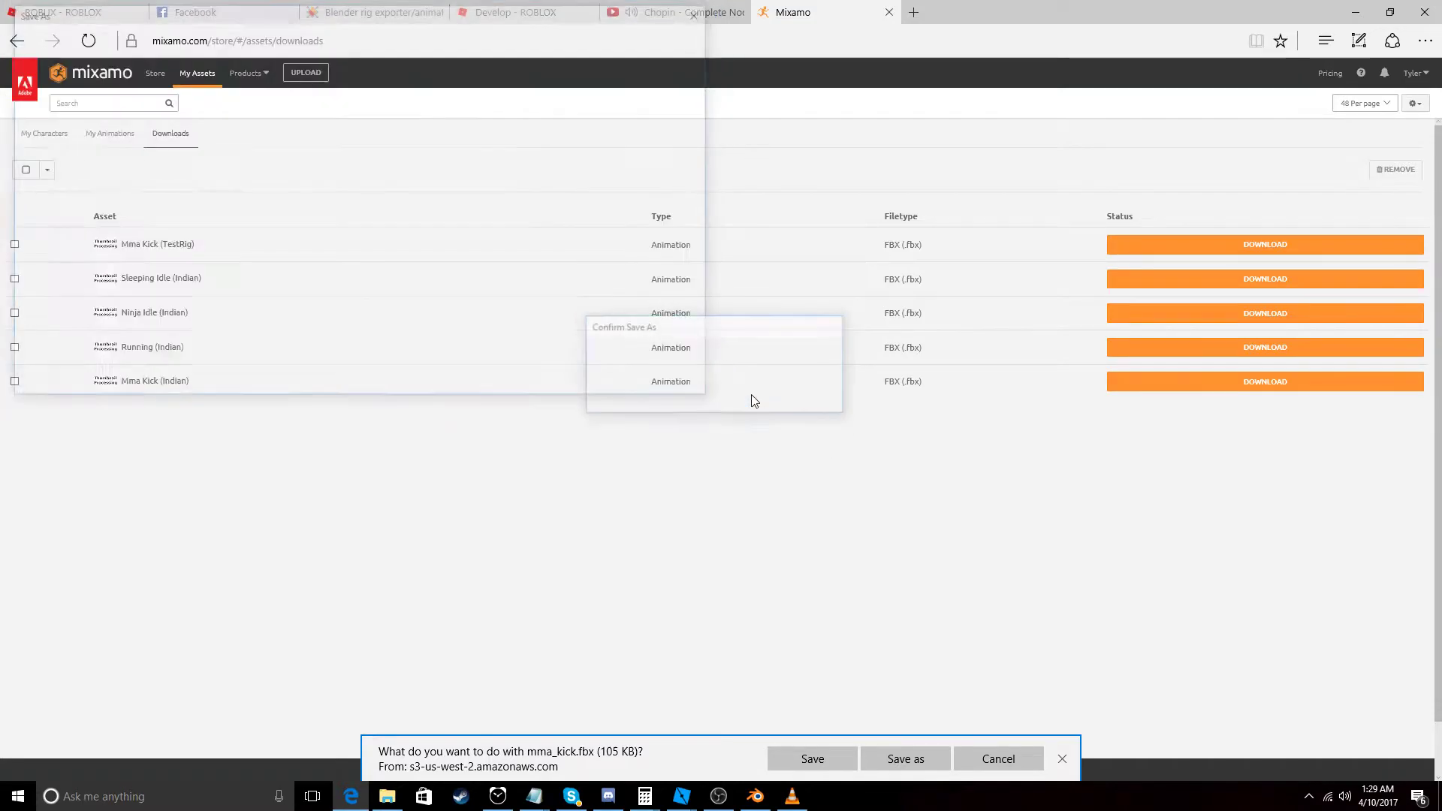
Switch to Blender and set the timeline's active keying set to LocRot.
{"action": "left_click", "coordinate": [755, 796]}
{"action": "middle_click_drag", "start_coordinate": [412, 434], "coordinate": [629, 286]}
{"action": "mouse_move", "coordinate": [754, 425]}
{"action": "middle_mouse_down"}
{"action": "mouse_move", "coordinate": [746, 396]}
{"action": "mouse_move", "coordinate": [796, 419]}
{"action": "mouse_move", "coordinate": [774, 413]}
{"action": "middle_mouse_up"}
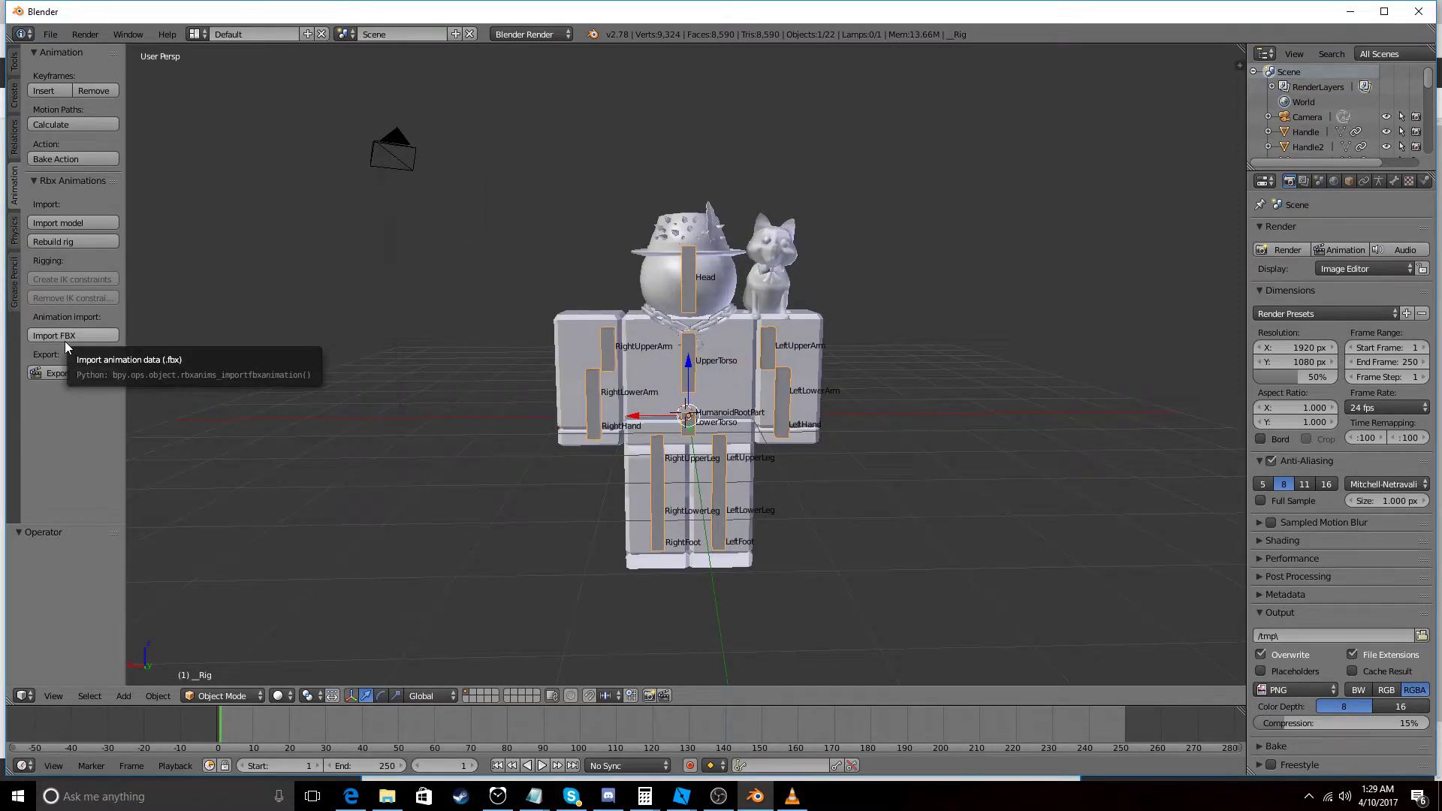
{"action": "left_click", "coordinate": [783, 764]}
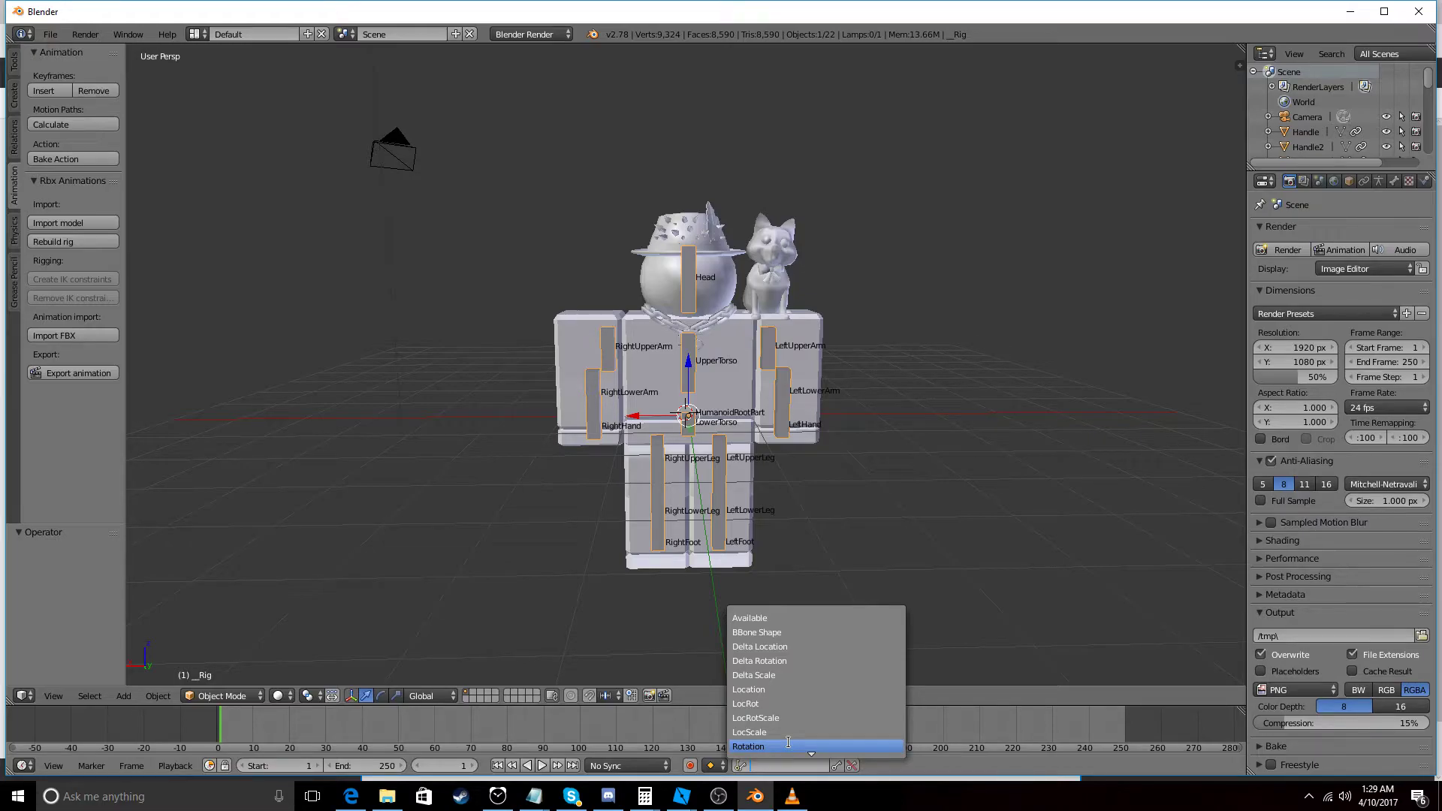
{"action": "left_click", "coordinate": [743, 703]}
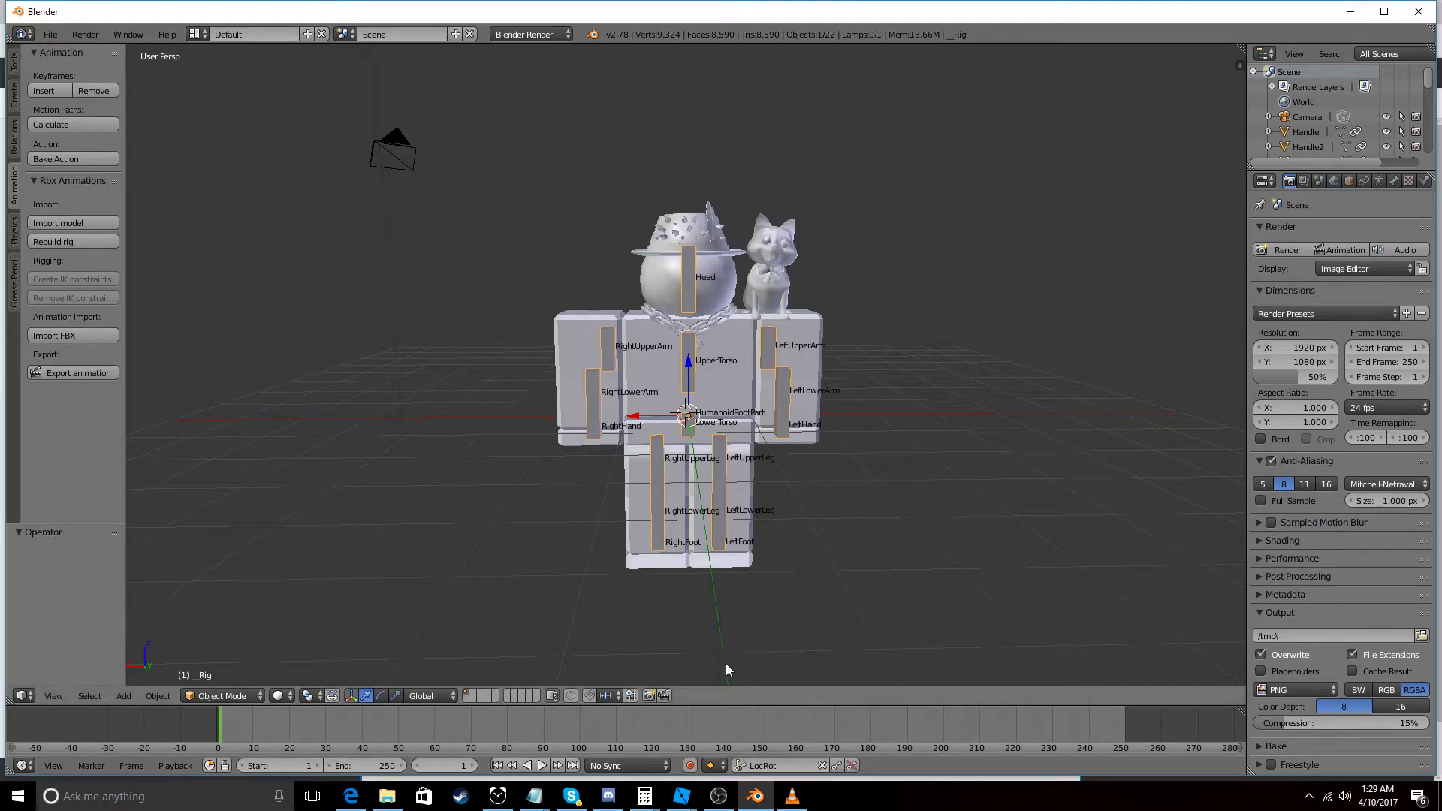
Import mma_kick.fbx from Documents\BlenderAnims onto the rig as FBX animation data.
{"action": "middle_click_drag", "start_coordinate": [725, 664], "coordinate": [737, 638]}
{"action": "scroll", "coordinate": [916, 473], "scroll_direction": "down", "scroll_amount": 2}
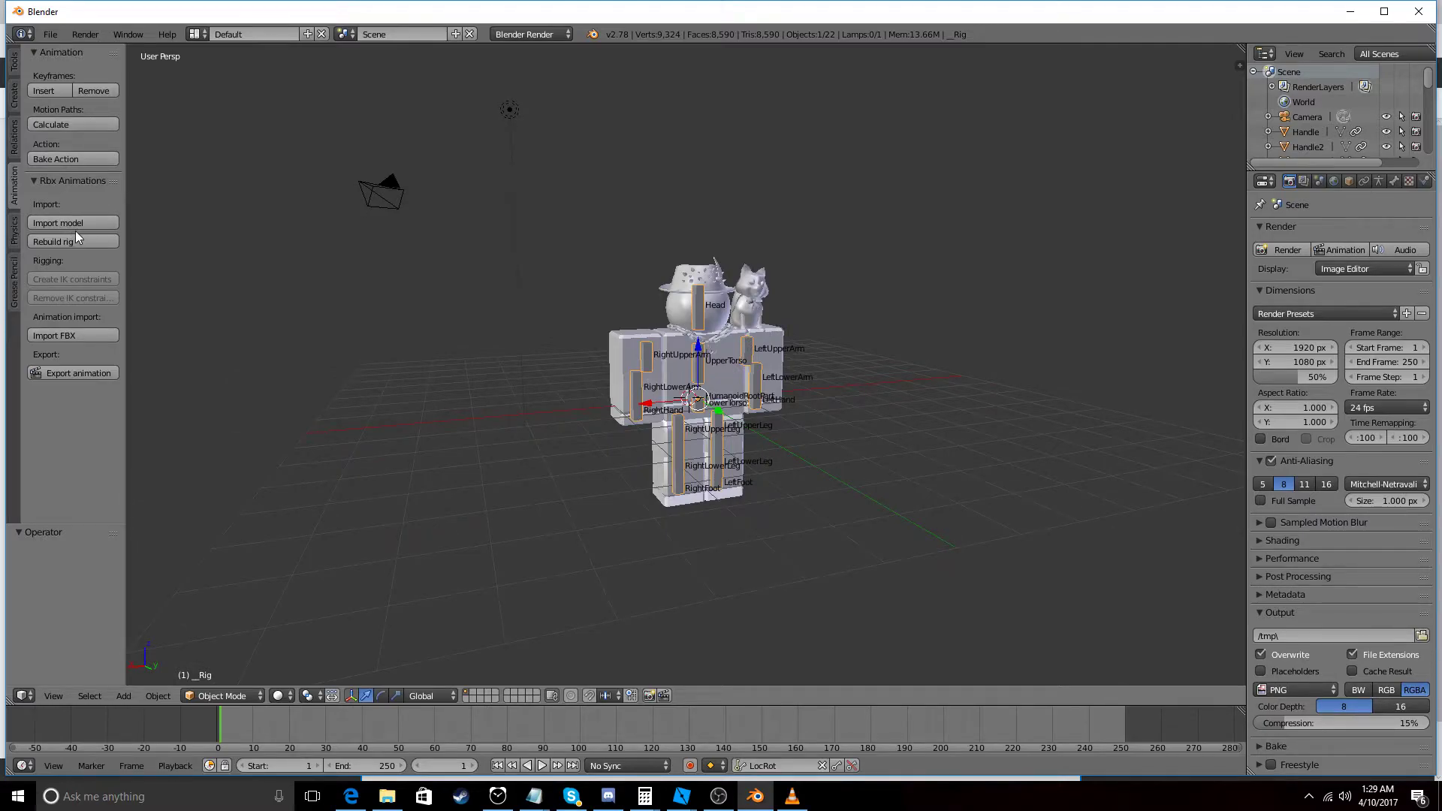
{"action": "left_click", "coordinate": [70, 335]}
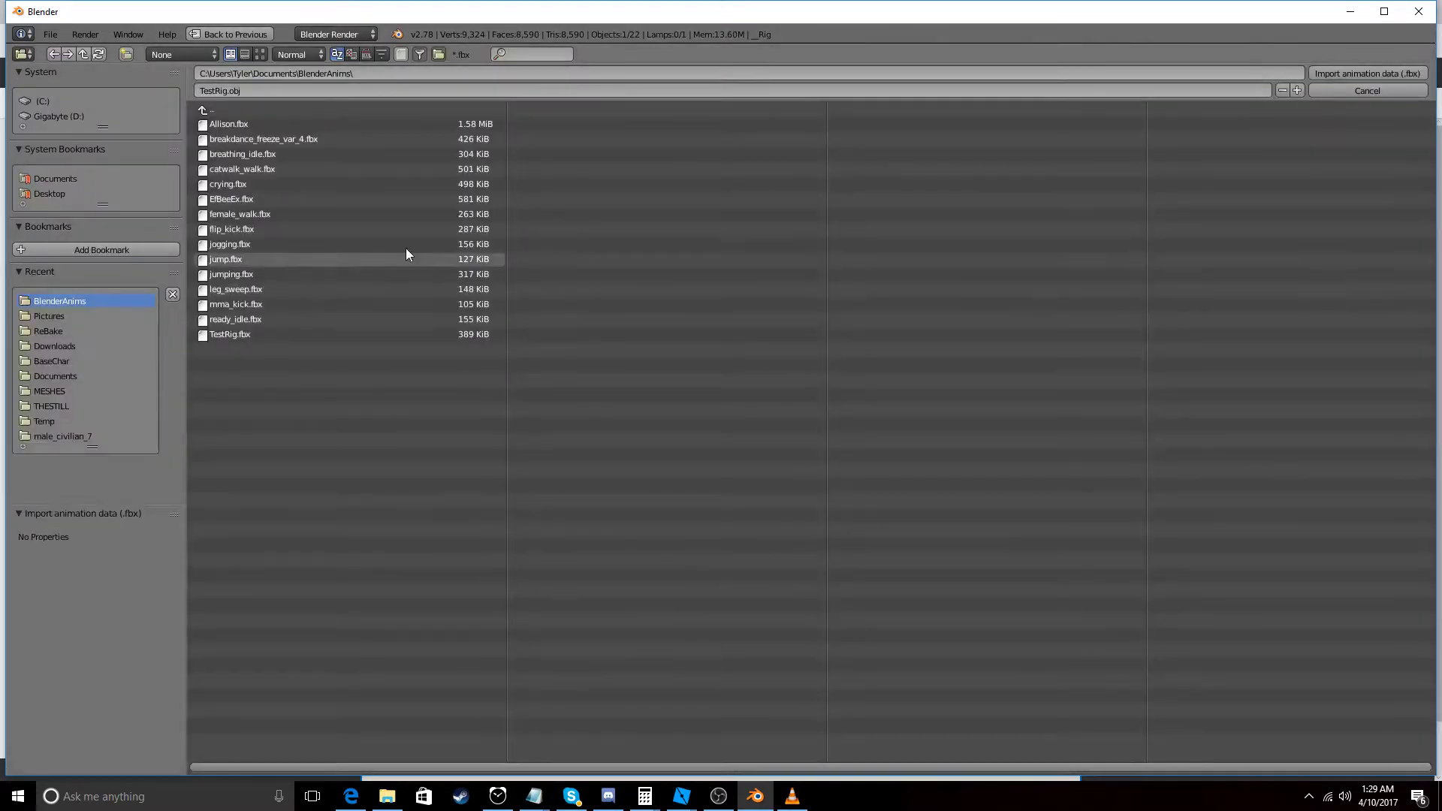
{"action": "left_click", "coordinate": [281, 305]}
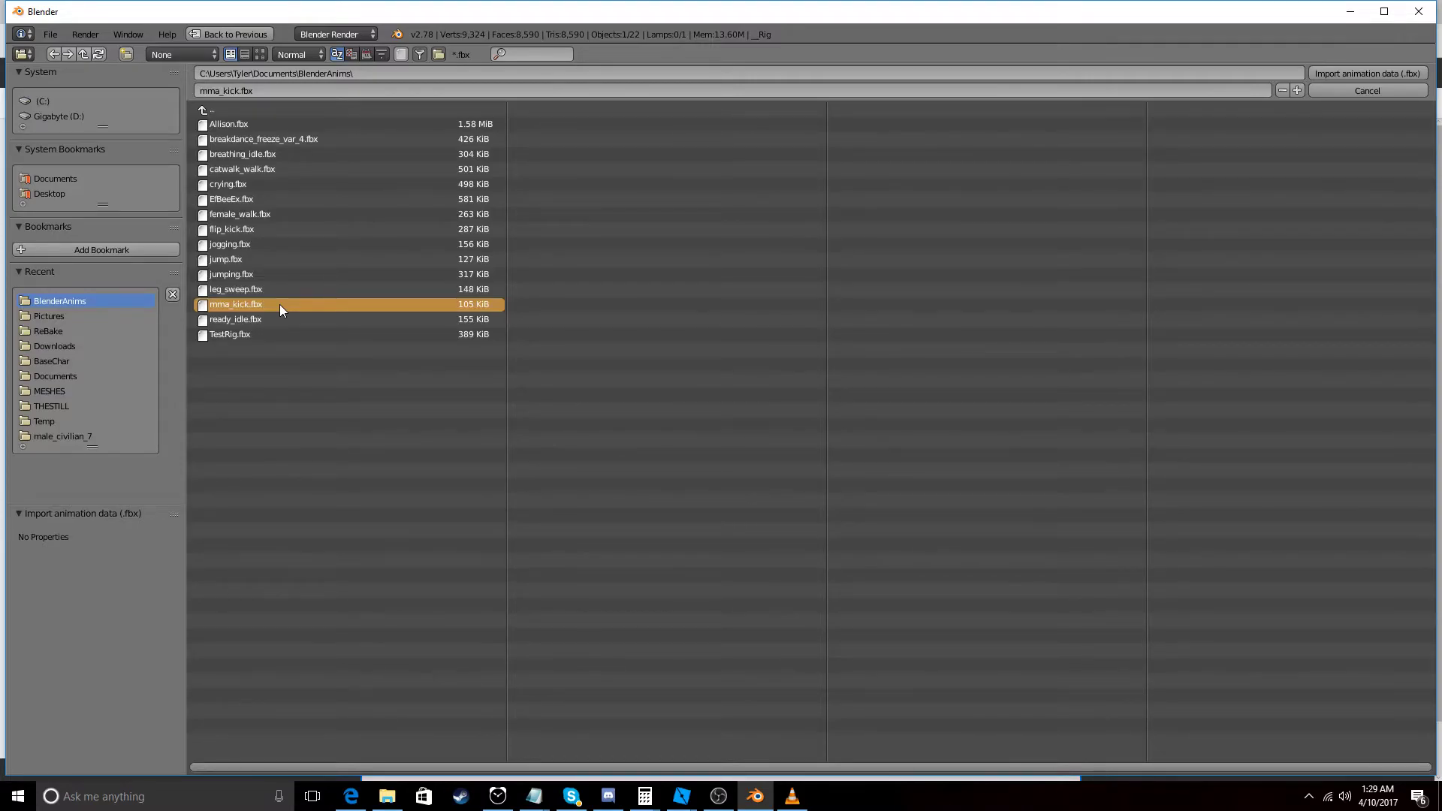
{"action": "double_click", "coordinate": [279, 305]}
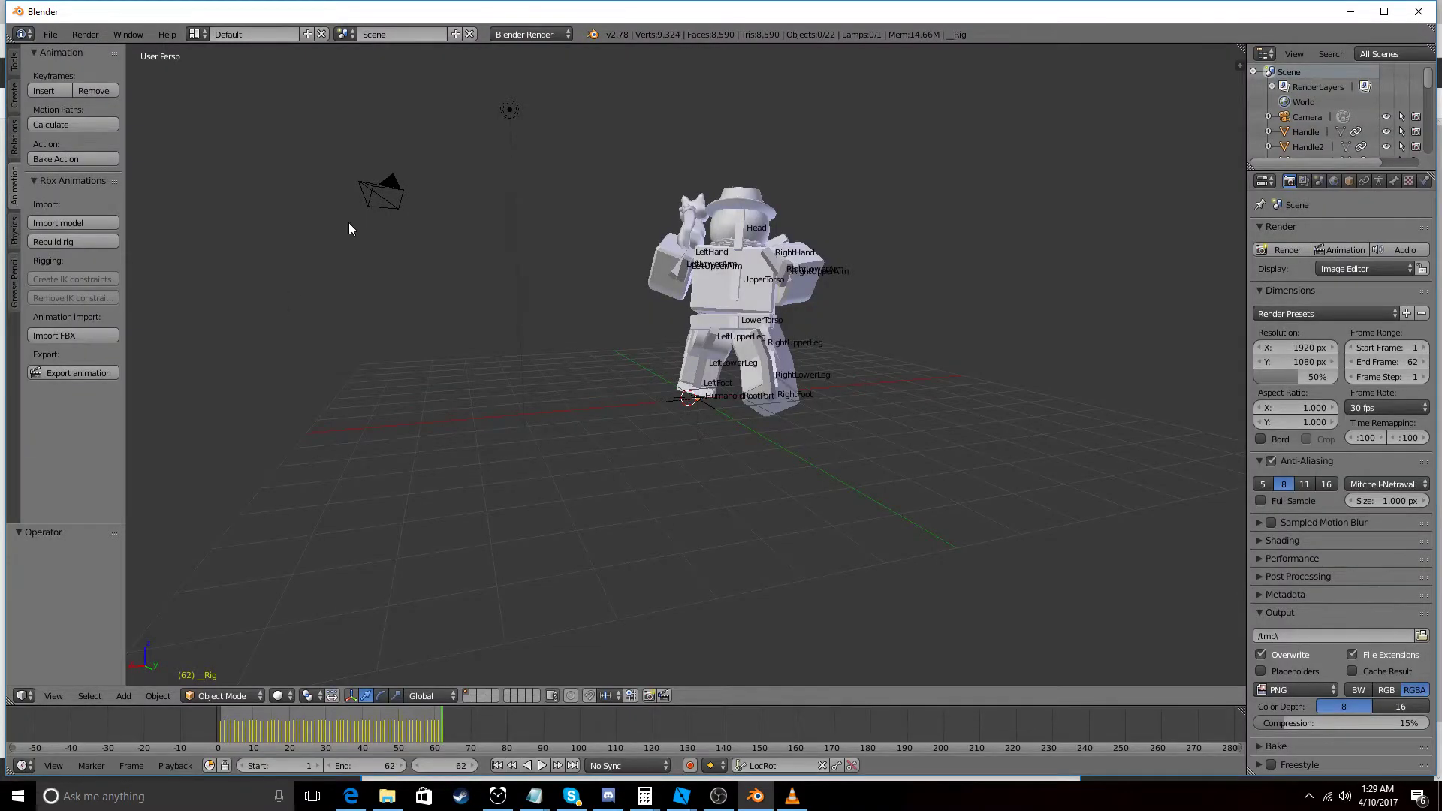
Play the imported kick animation on the rig, scrub through its frames and stop the playback.
{"action": "middle_click_drag", "start_coordinate": [606, 213], "coordinate": [301, 233]}
{"action": "scroll", "coordinate": [451, 263], "scroll_direction": "up", "scroll_amount": 3}
{"action": "middle_click_drag", "start_coordinate": [541, 291], "coordinate": [630, 318]}
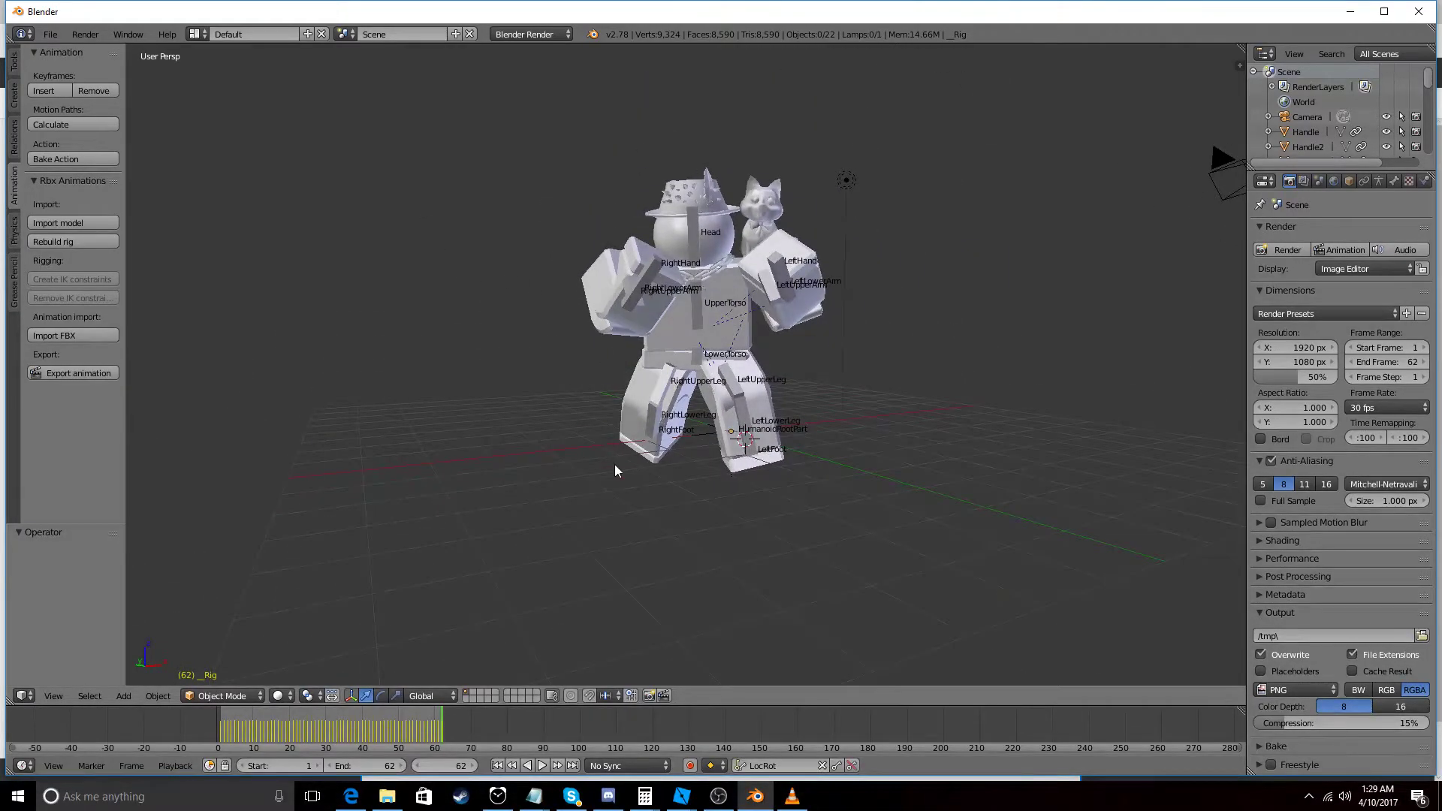
{"action": "key", "text": "alt+a"}
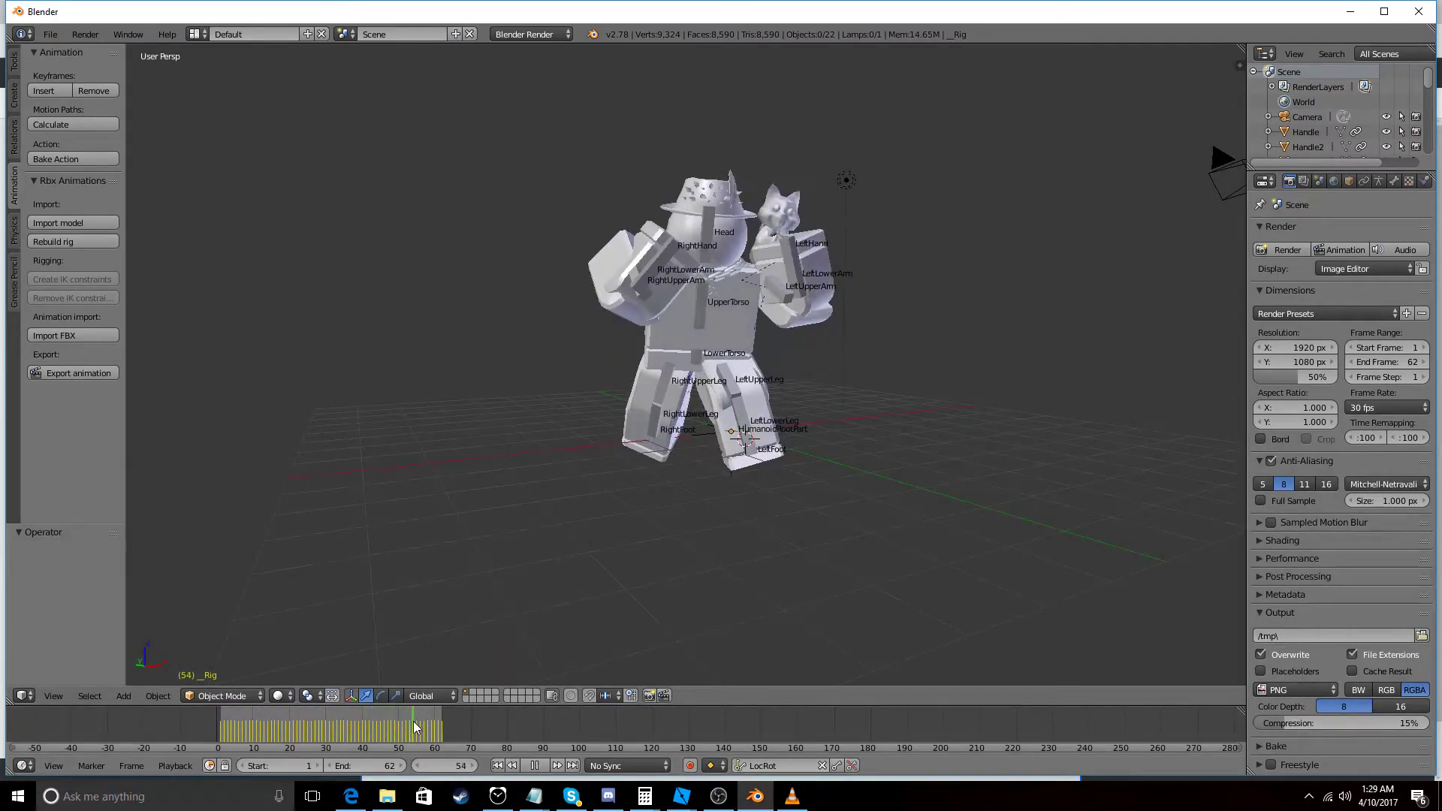
{"action": "left_click", "coordinate": [479, 727]}
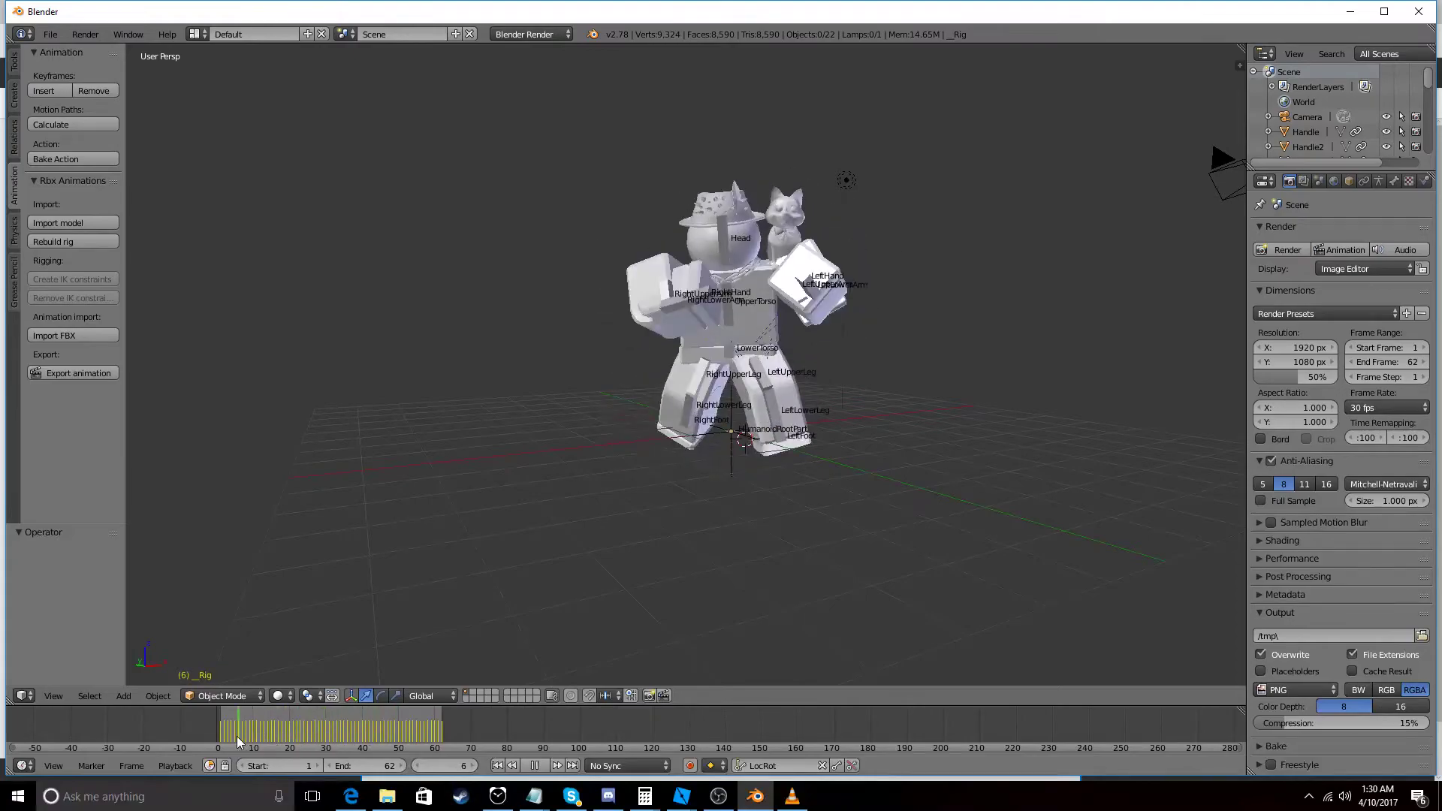
{"action": "key", "text": "Escape"}
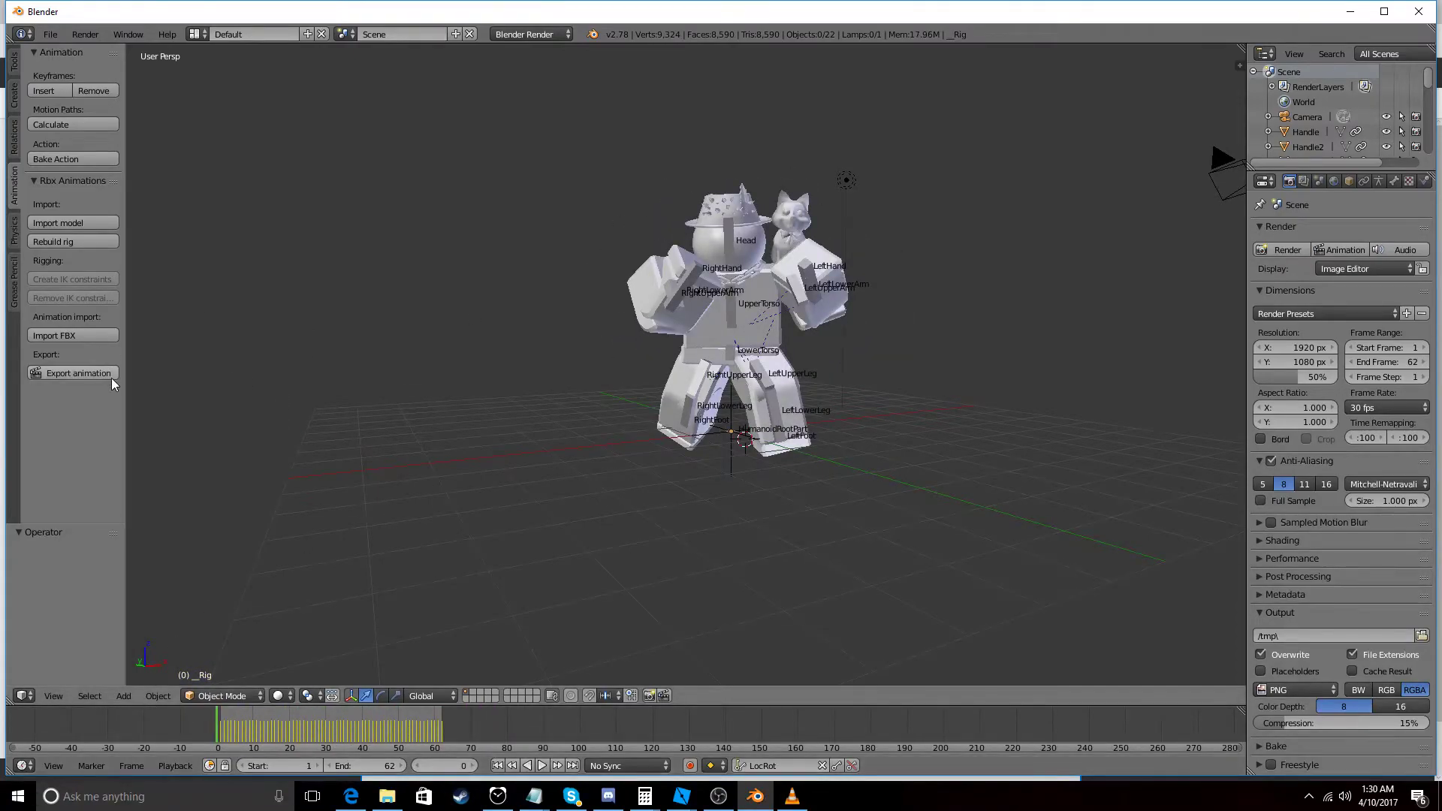
Export the rig's animation from Blender and switch to the RigSample.rbxl place in ROBLOX Studio.
{"action": "left_click", "coordinate": [111, 377]}
{"action": "key", "text": "alt+Tab"}
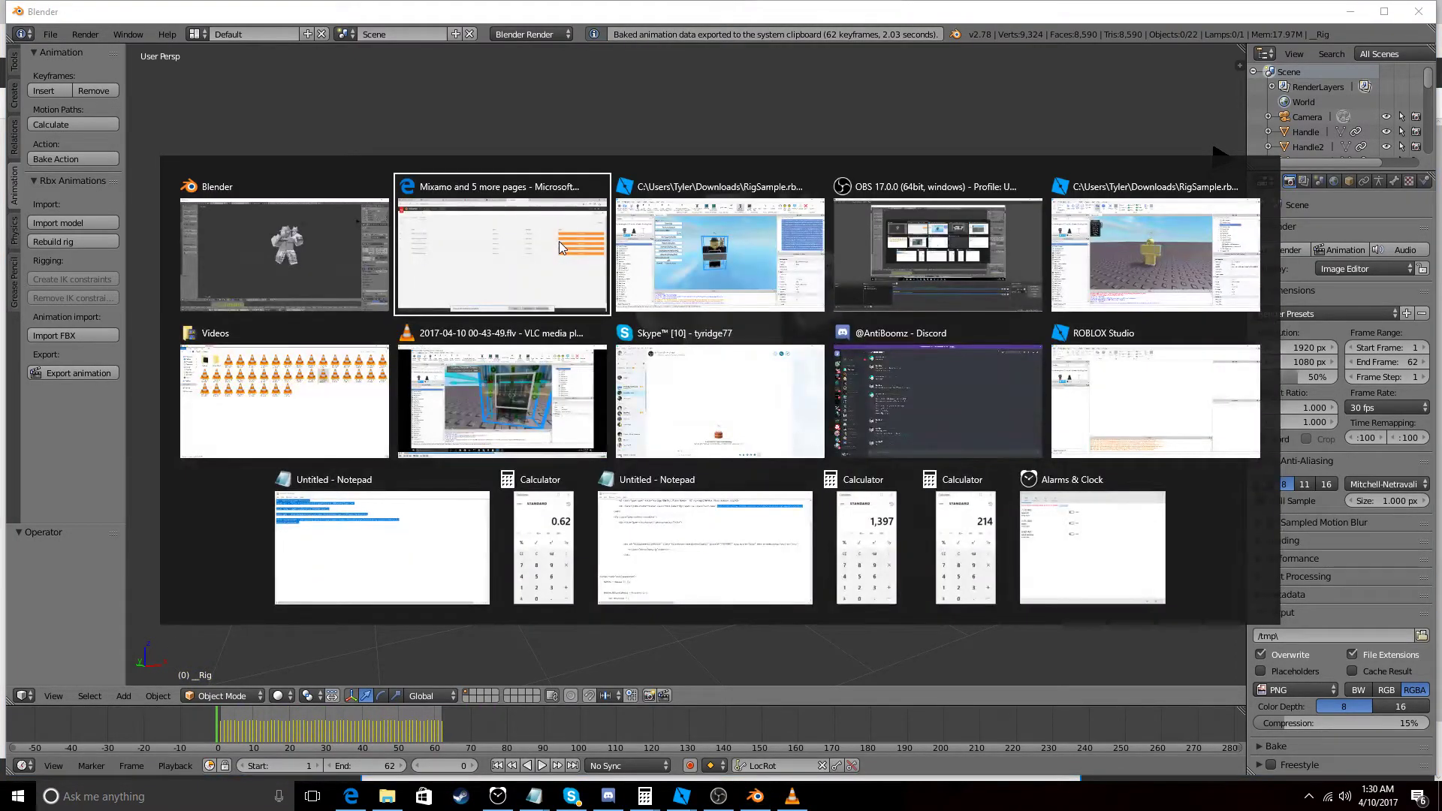
{"action": "left_click", "coordinate": [634, 289]}
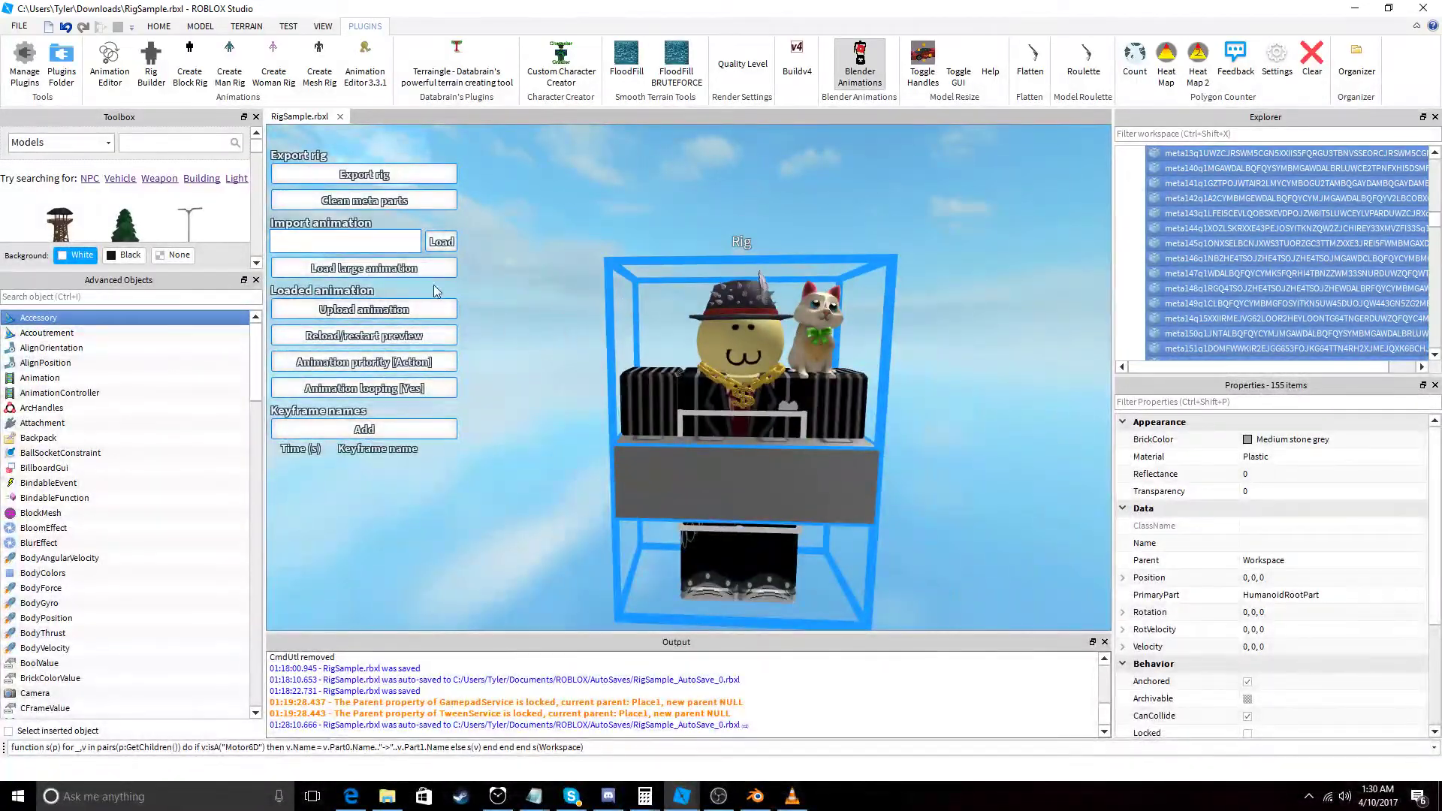
Load the exported data onto the rig as a large animation and inspect its preview up close.
{"action": "left_click", "coordinate": [391, 267]}
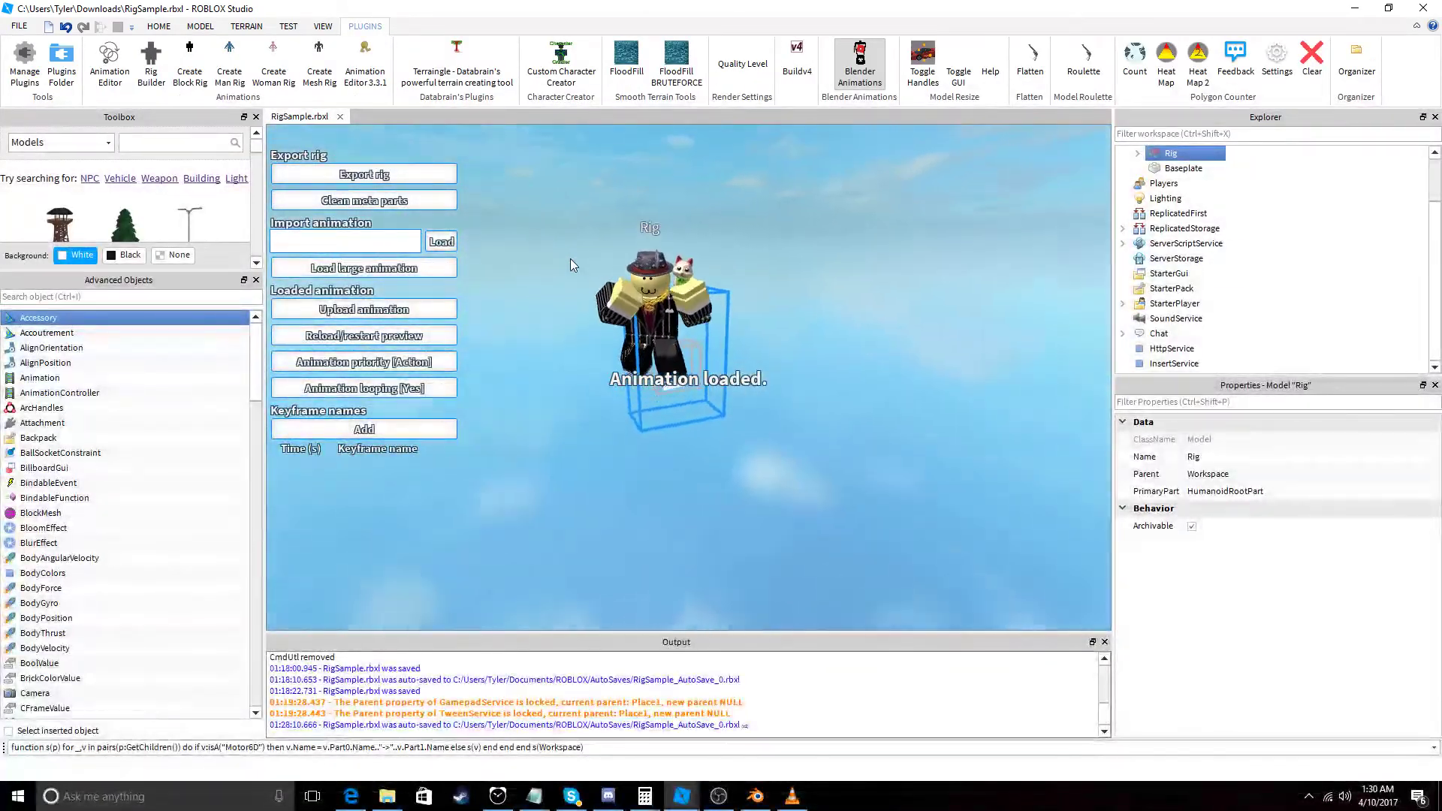
{"action": "scroll", "coordinate": [570, 258], "scroll_direction": "up", "scroll_amount": 4}
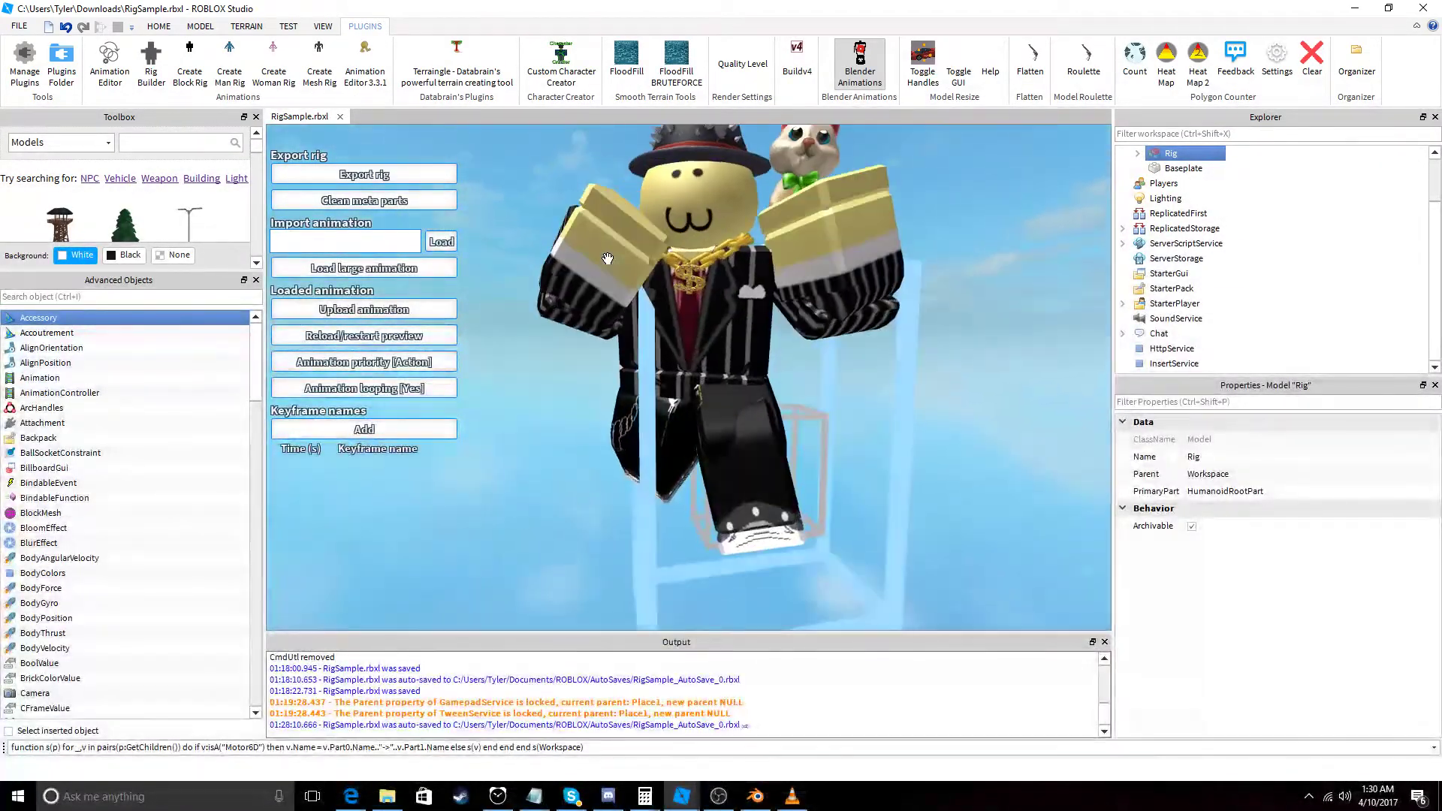
{"action": "scroll", "coordinate": [608, 259], "scroll_direction": "down", "scroll_amount": 3}
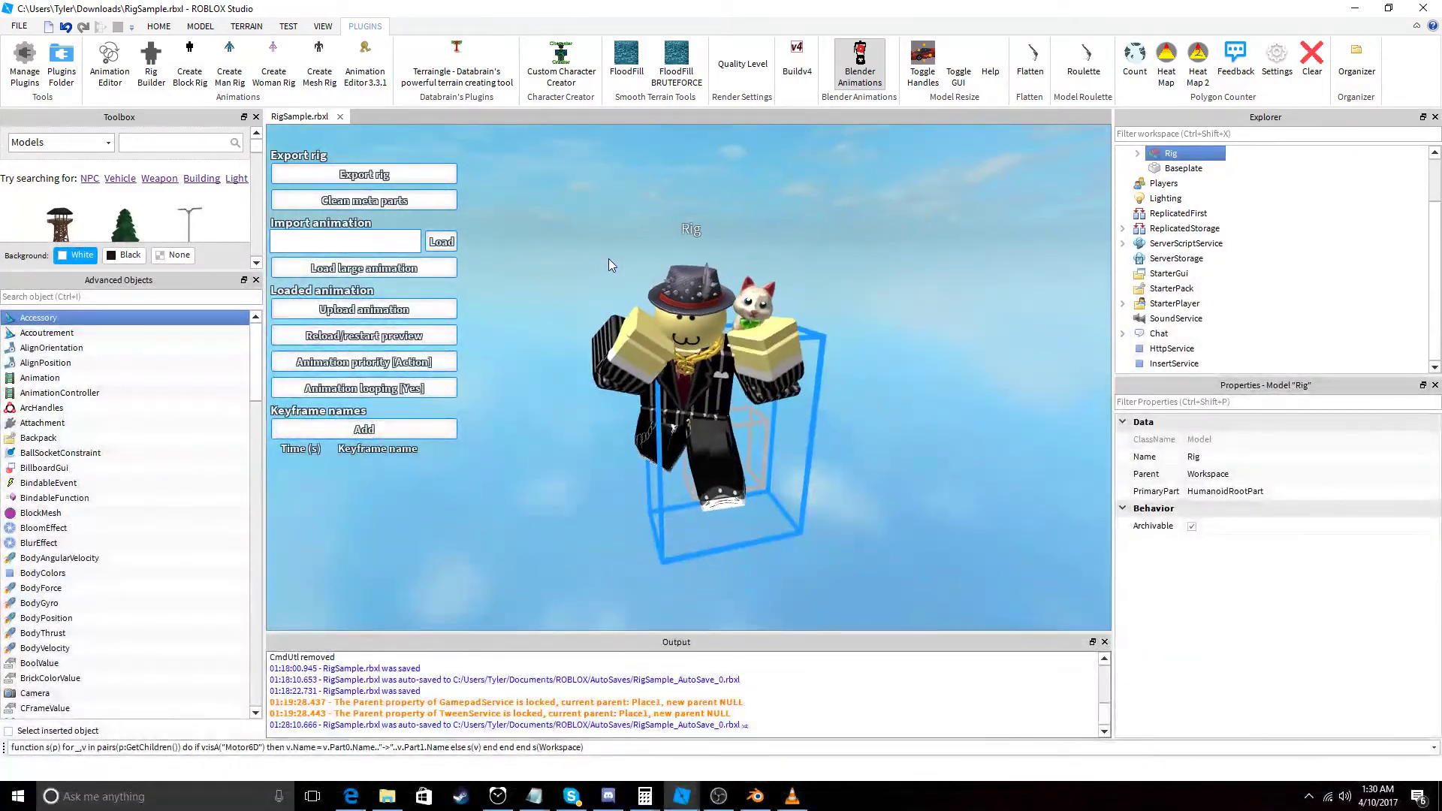
{"action": "scroll", "coordinate": [599, 287], "scroll_direction": "up", "scroll_amount": 3}
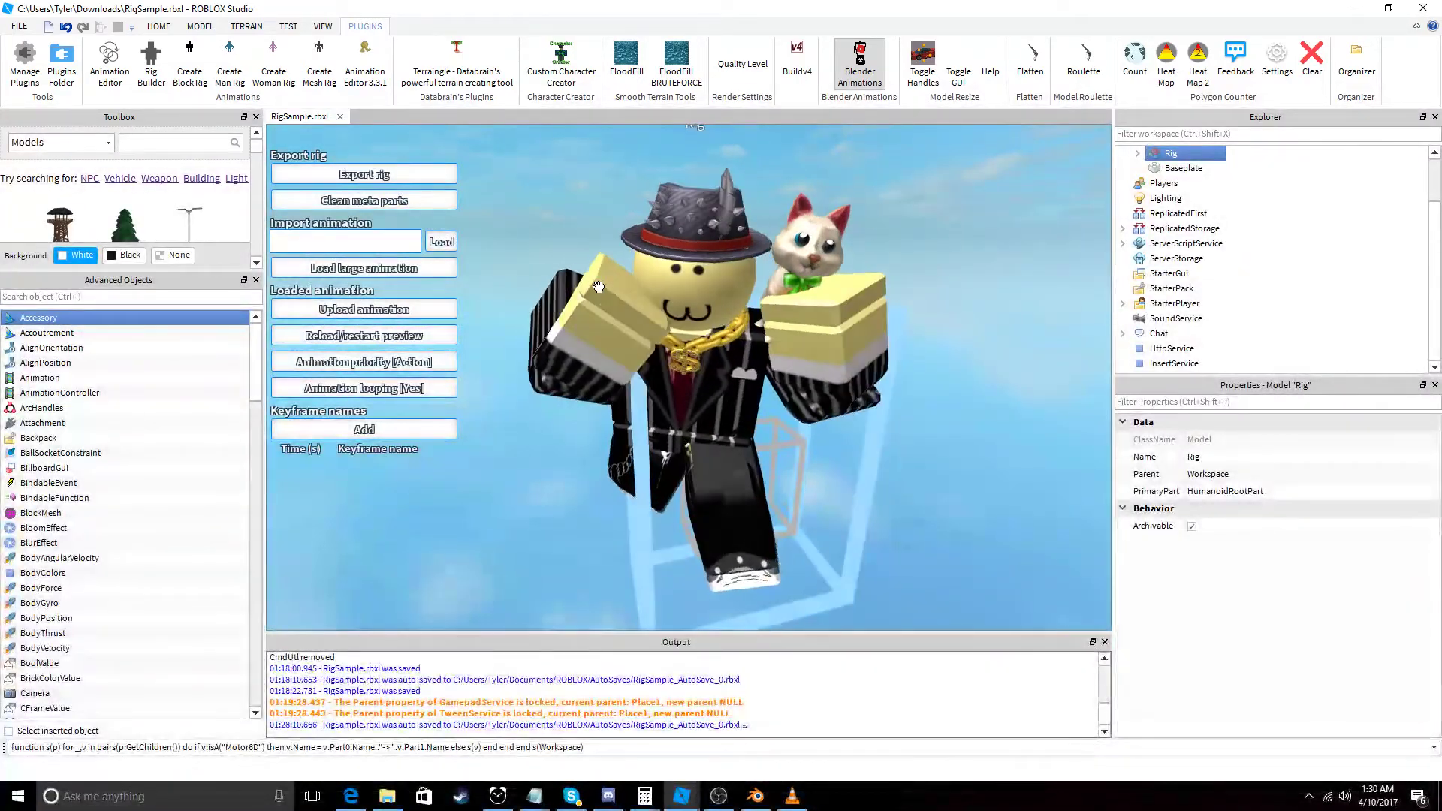
{"action": "scroll", "coordinate": [594, 287], "scroll_direction": "down", "scroll_amount": 3}
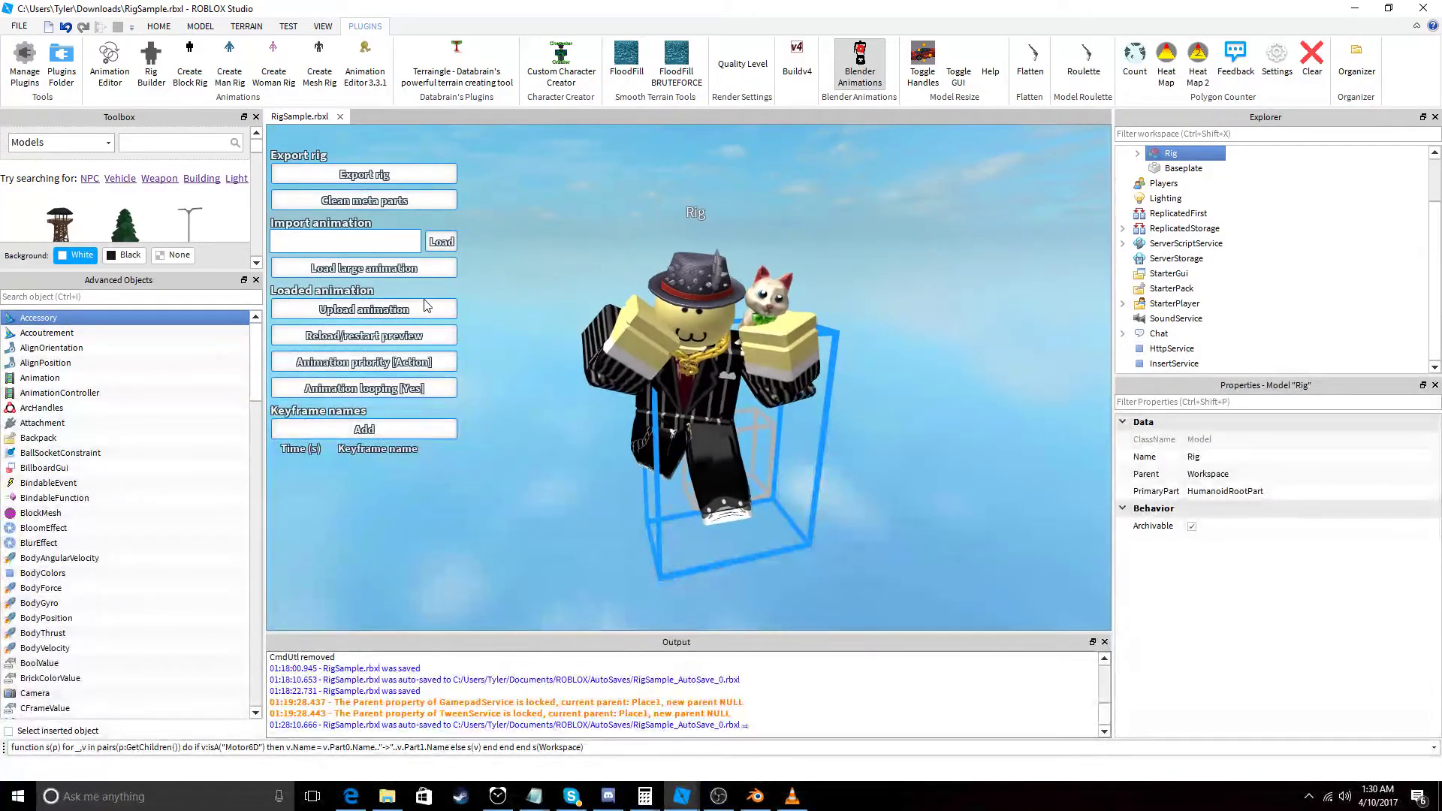
Upload the loaded animation as a new one named "asfsfsa" with the description "fsa".
{"action": "left_click", "coordinate": [422, 309]}
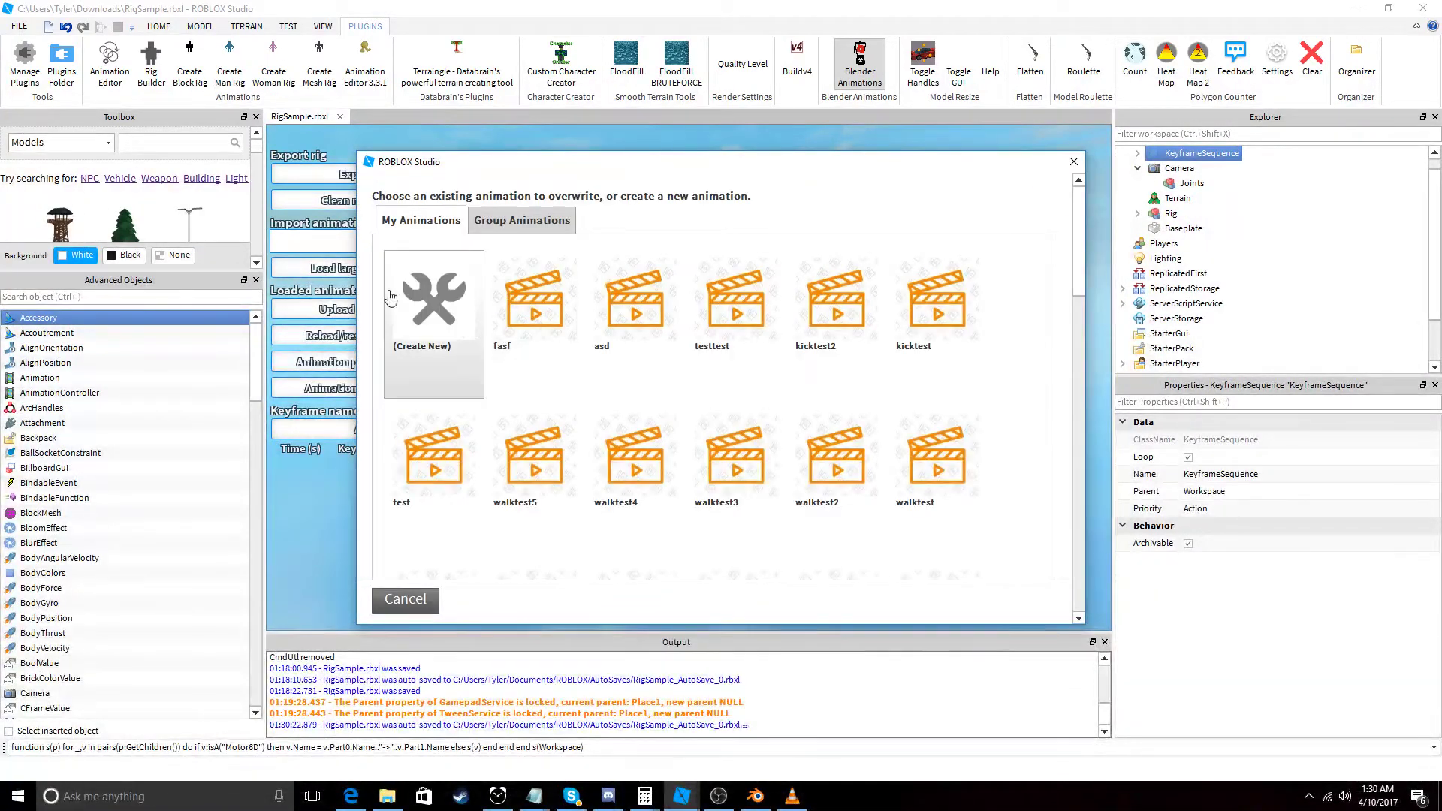
{"action": "left_click", "coordinate": [450, 306]}
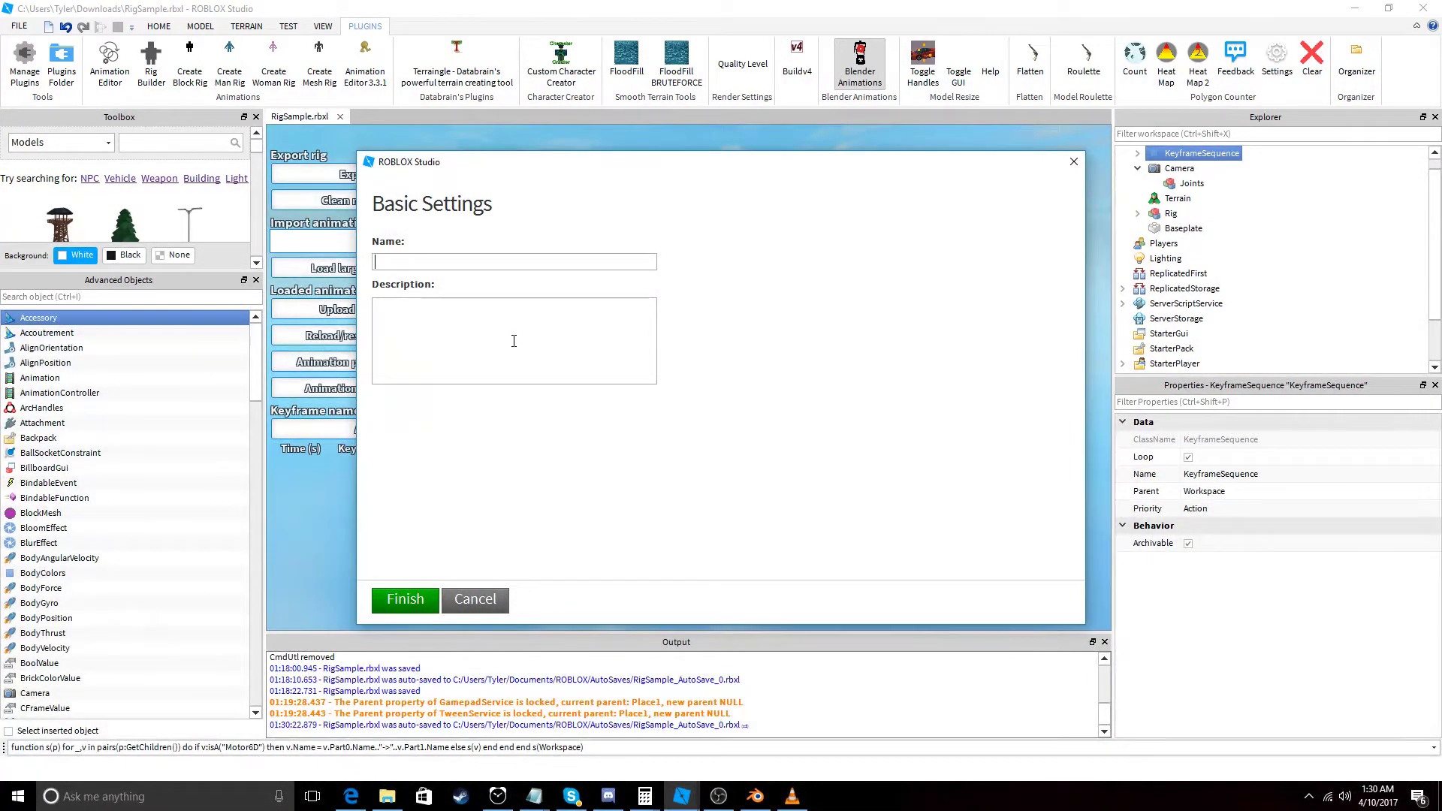
{"action": "type", "text": "asfsfsa"}
{"action": "key", "text": "Tab"}
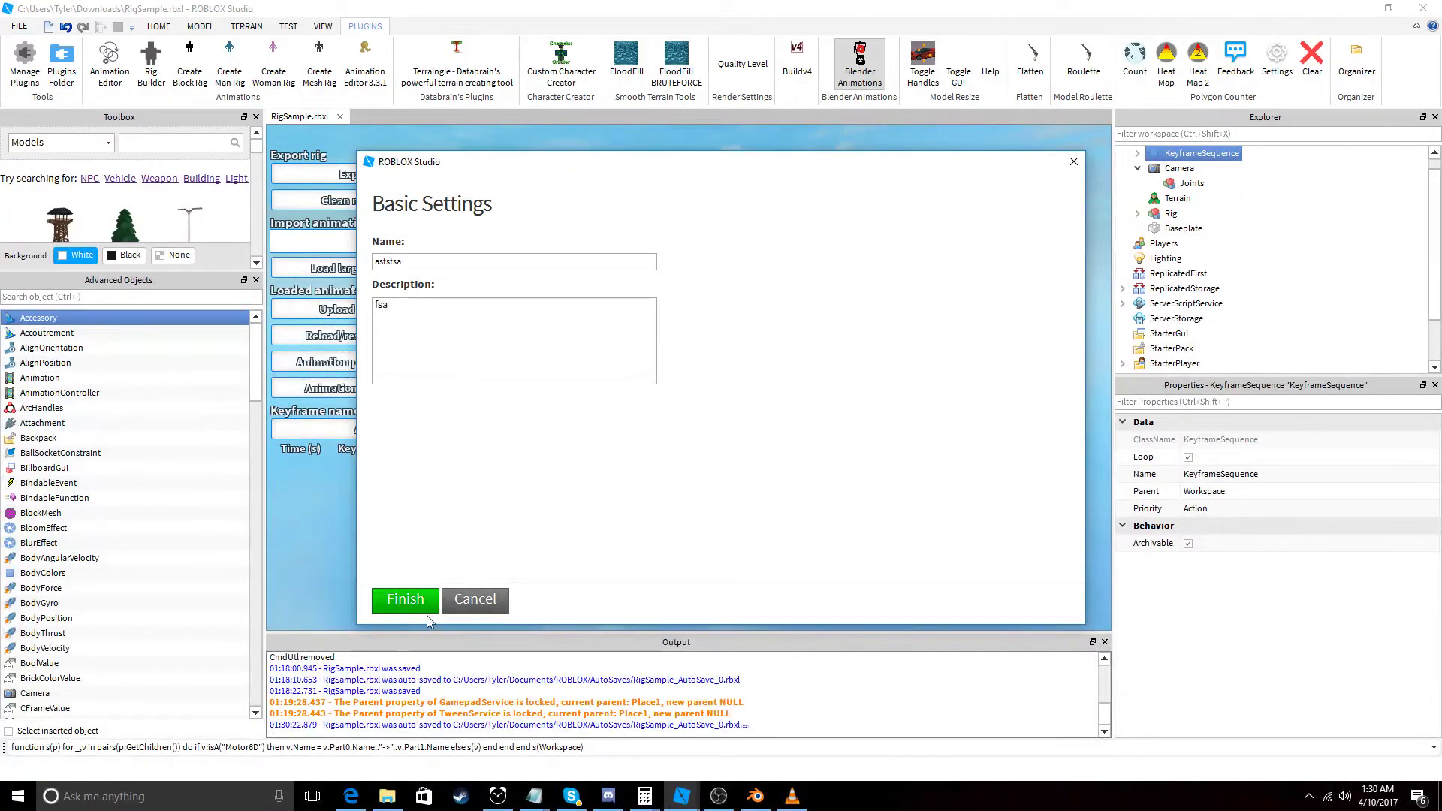
{"action": "left_click", "coordinate": [419, 608]}
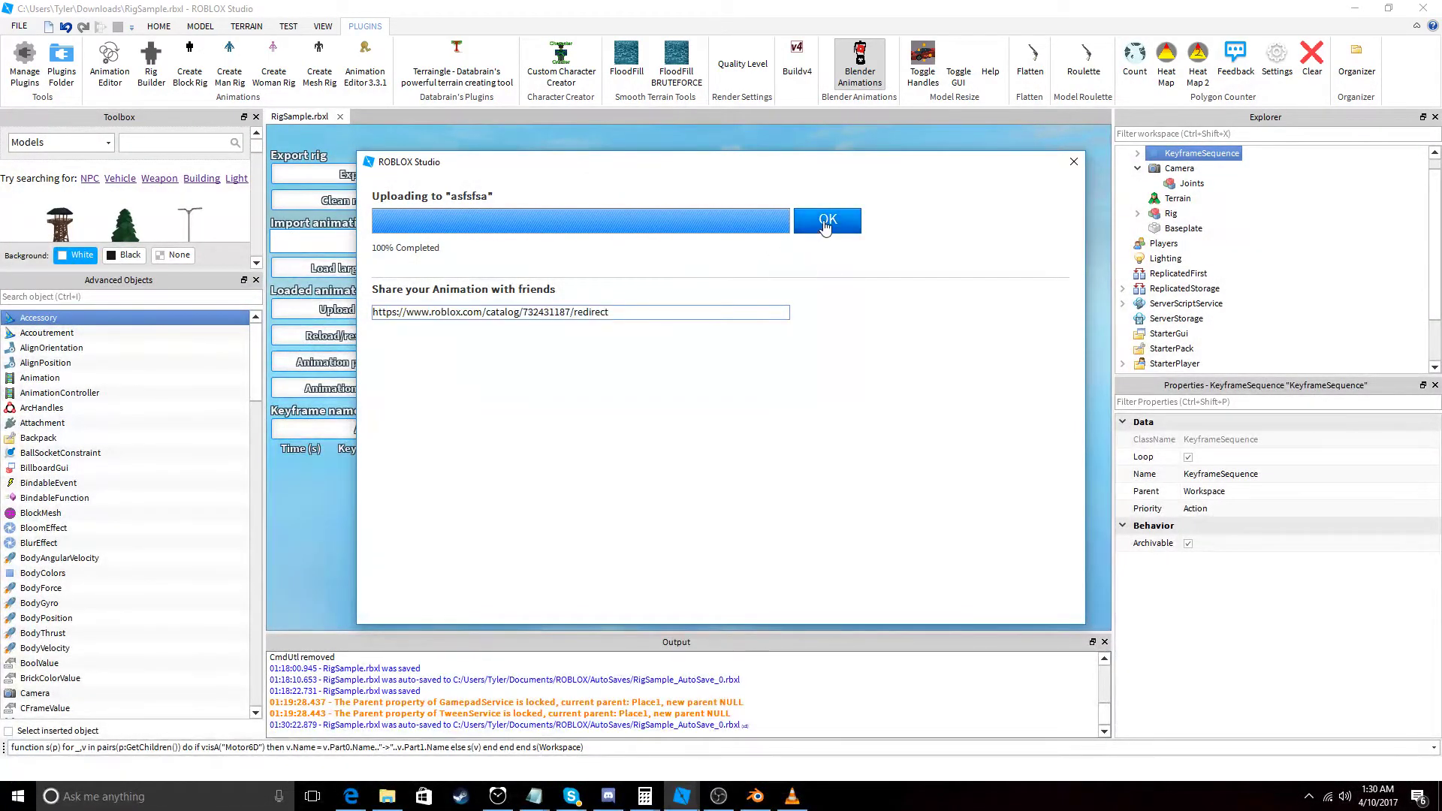
{"action": "left_click", "coordinate": [826, 221]}
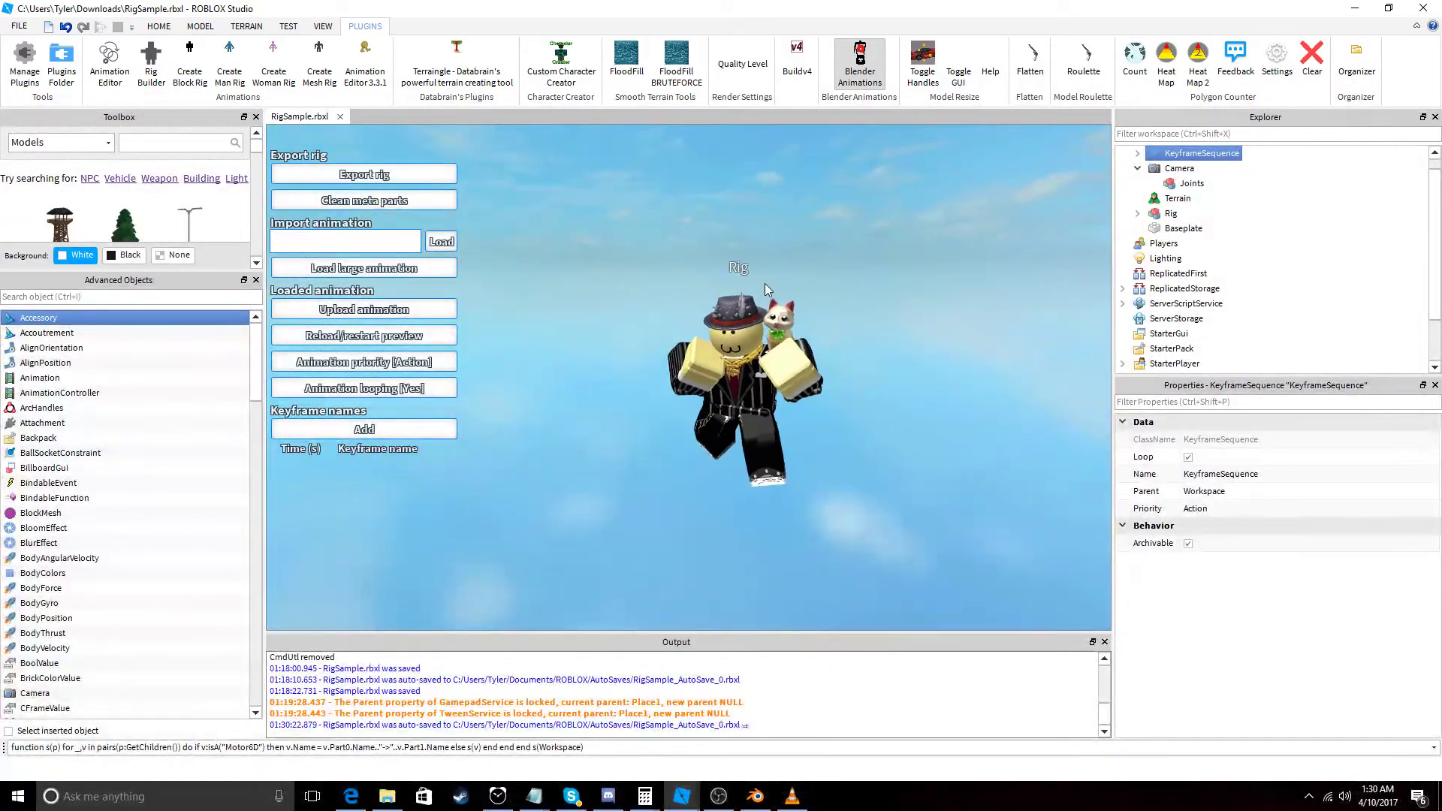
Restart the Blender Animations plugin with Rig as the active rig, and close the plugin.
{"action": "left_click", "coordinate": [860, 74]}
{"action": "left_click", "coordinate": [863, 59]}
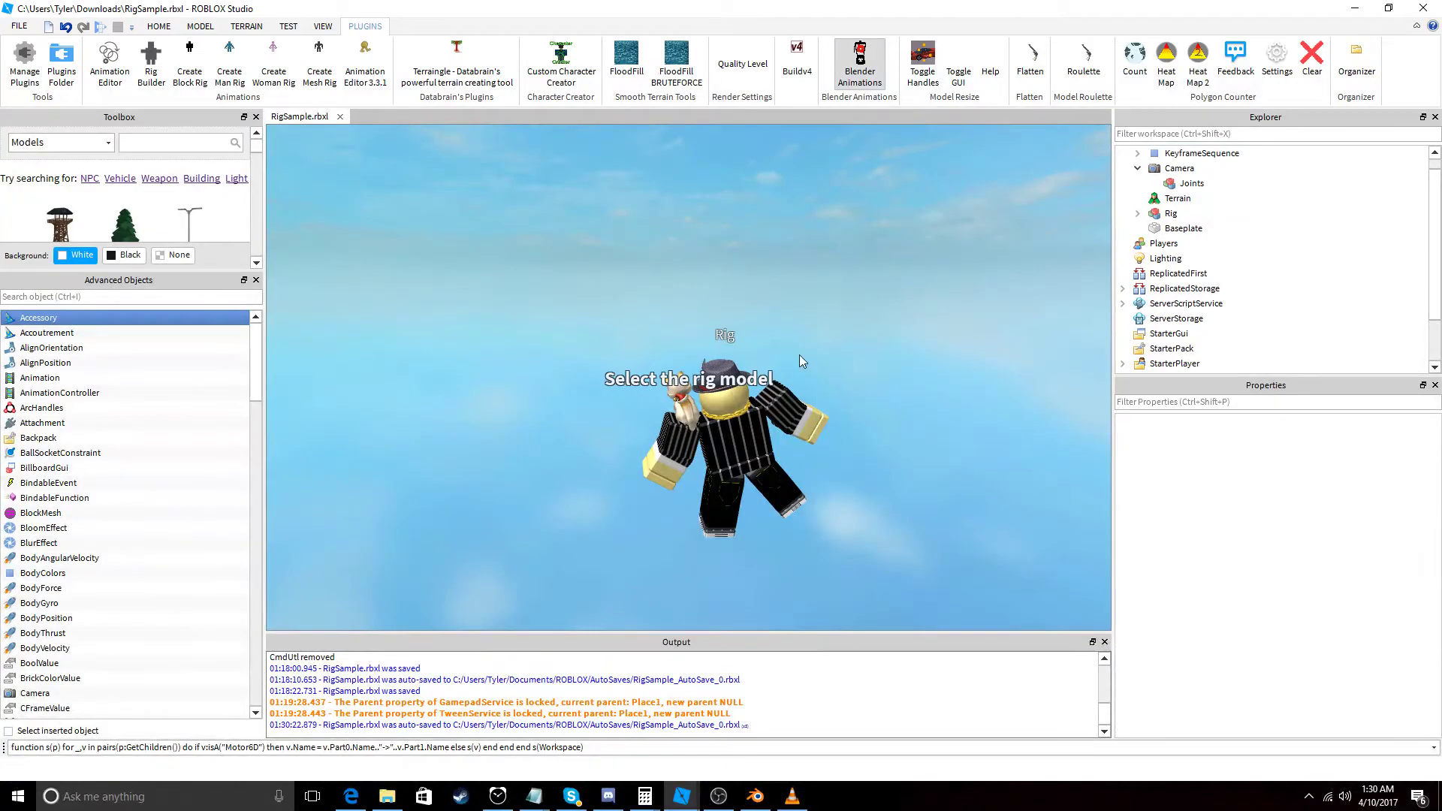
{"action": "left_click", "coordinate": [751, 398]}
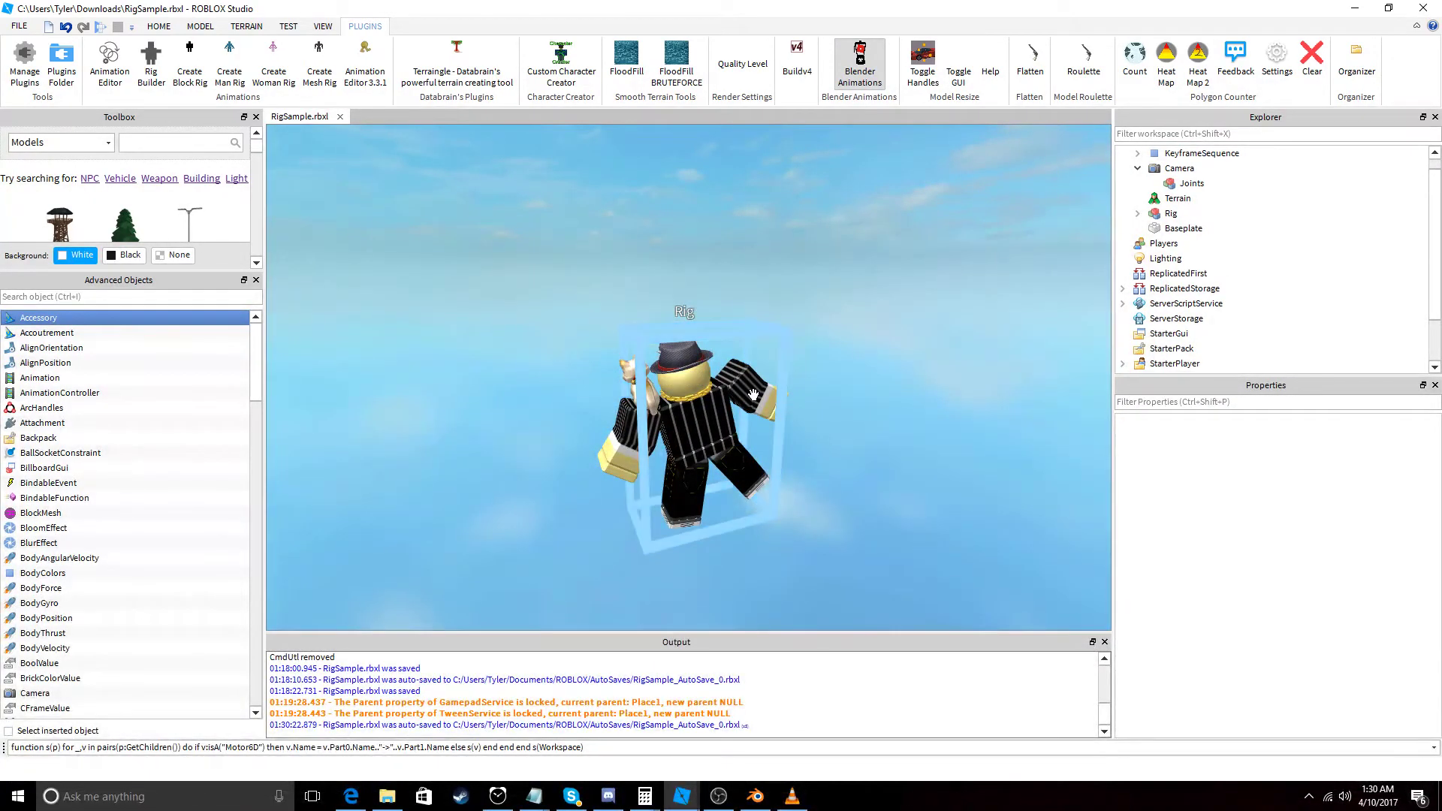
{"action": "left_click", "coordinate": [753, 394]}
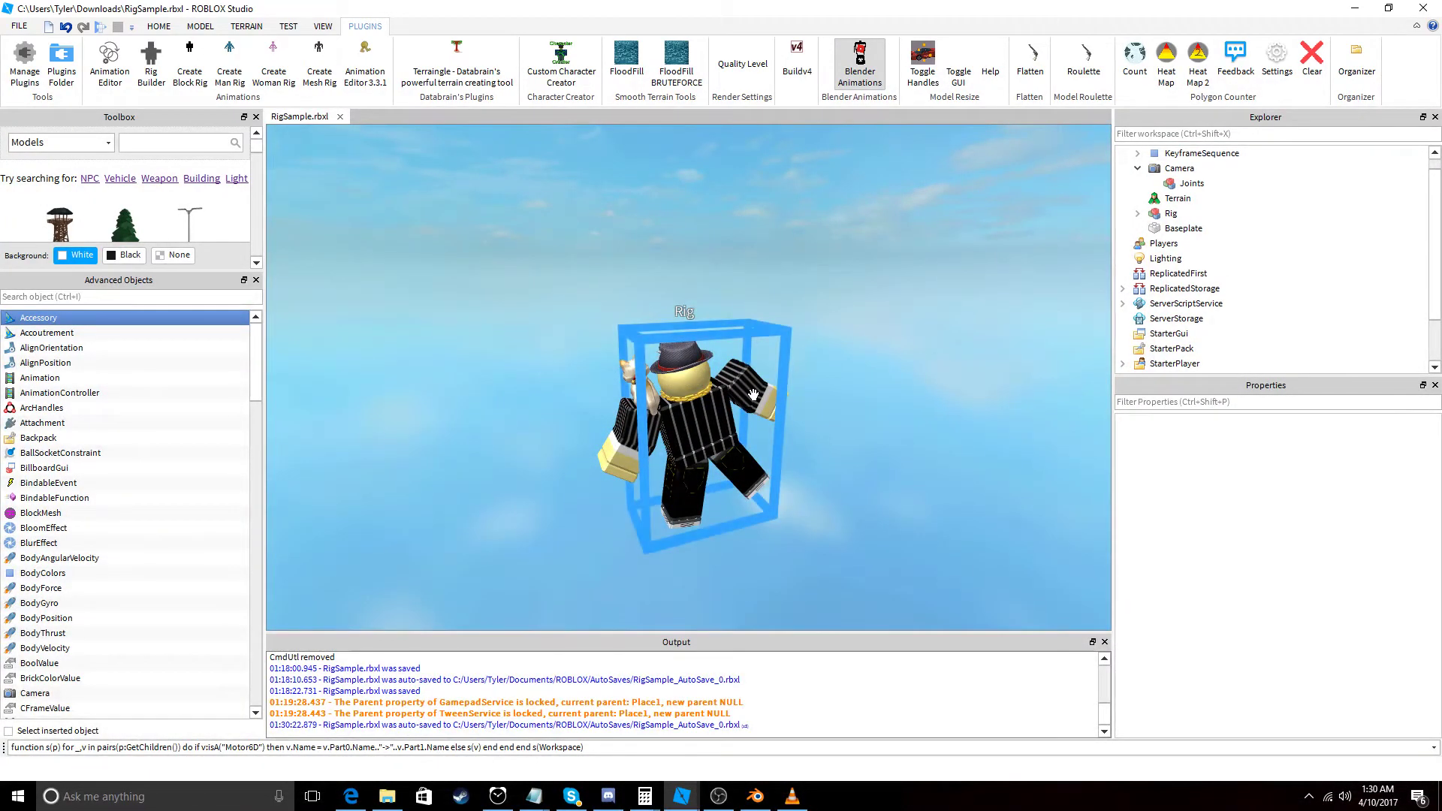
{"action": "left_click", "coordinate": [880, 354]}
{"action": "left_click", "coordinate": [858, 68]}
{"action": "right_click_drag", "start_coordinate": [742, 222], "coordinate": [742, 222]}
{"action": "scroll", "coordinate": [671, 263], "scroll_direction": "up", "scroll_amount": 3}
{"action": "scroll", "coordinate": [671, 263], "scroll_direction": "up", "scroll_amount": 1}
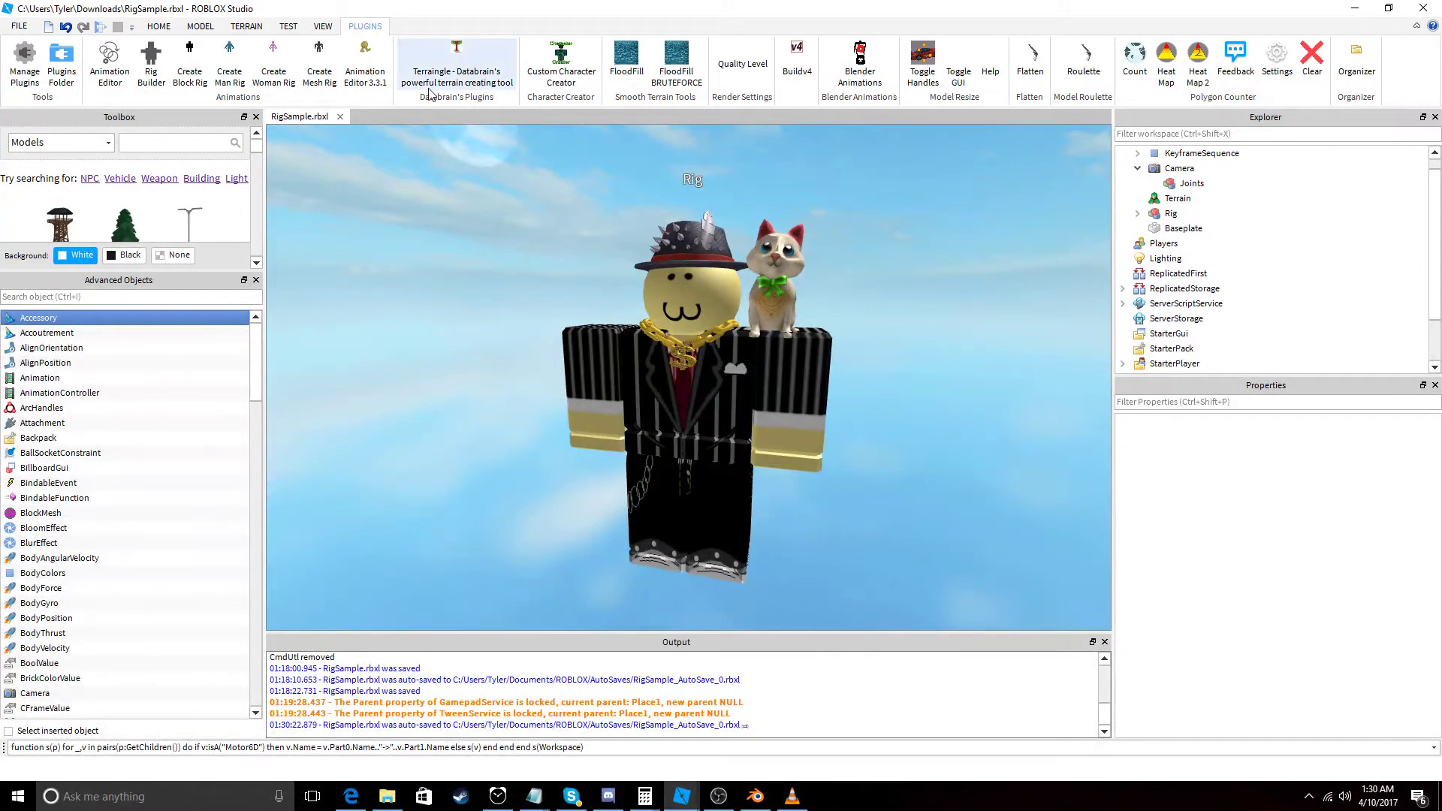
Open Rig in Animation Editor 3.3.1 and shorten the editor's timeline area.
{"action": "left_click", "coordinate": [365, 56]}
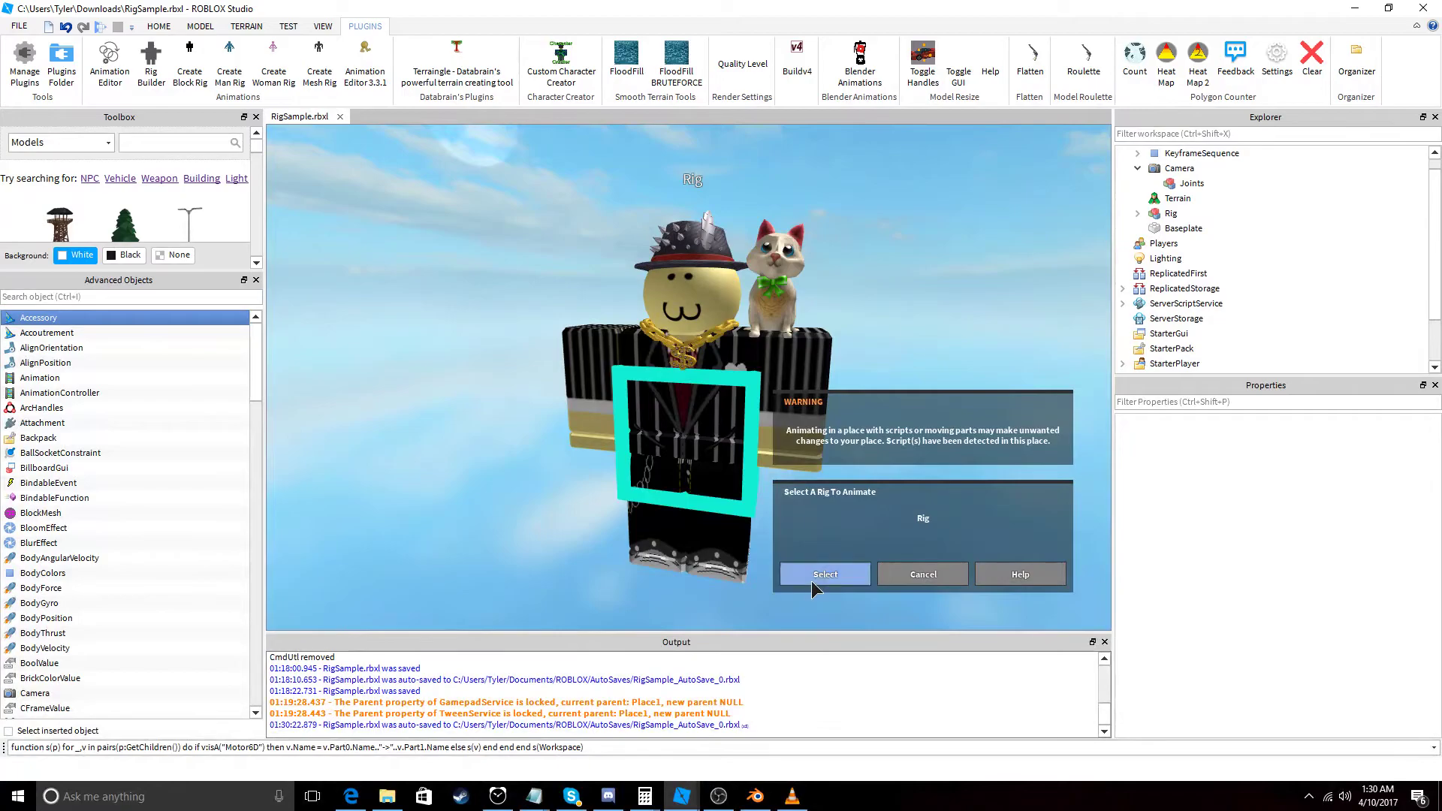
{"action": "left_click", "coordinate": [815, 578]}
{"action": "left_click_drag", "start_coordinate": [1086, 255], "coordinate": [1083, 208]}
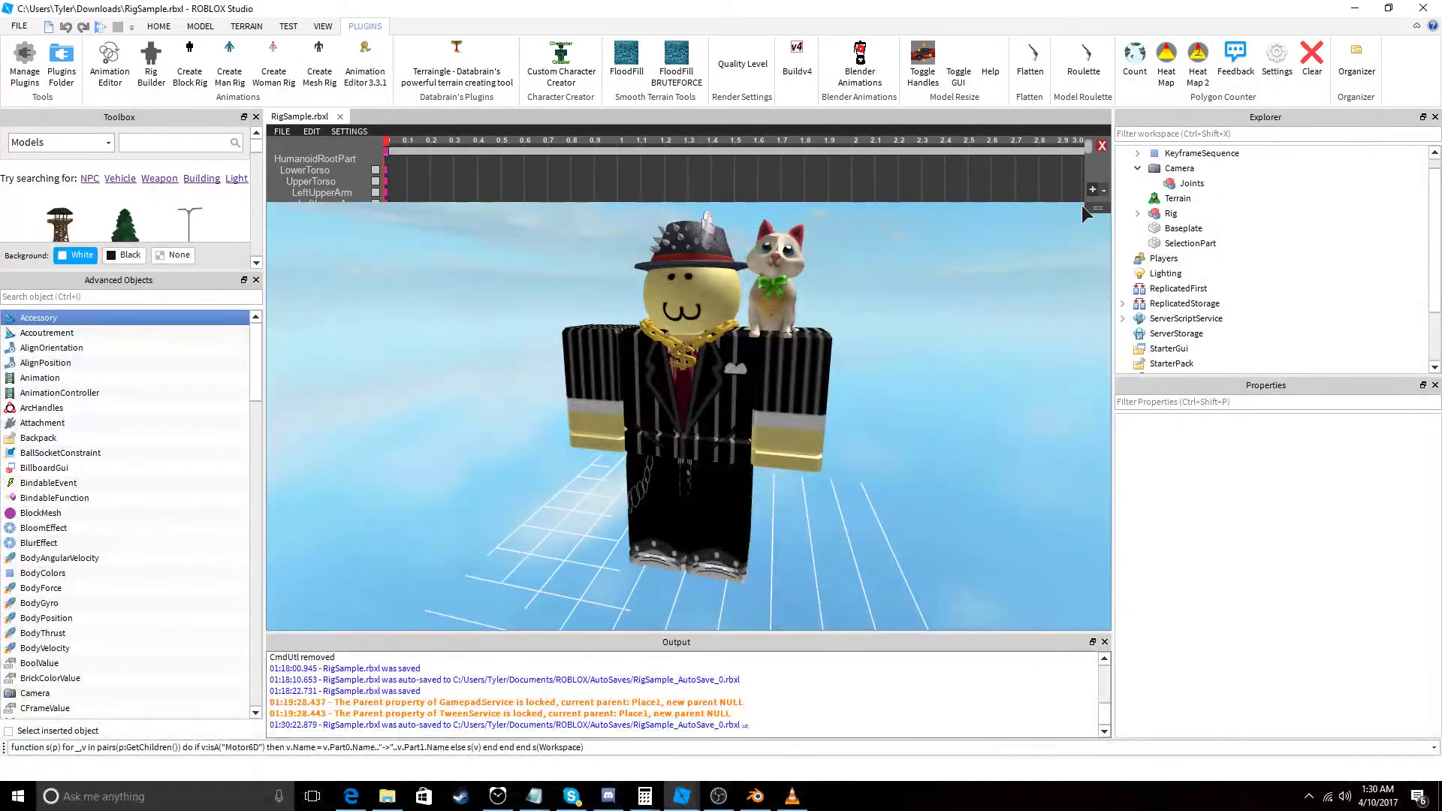
Import the uploaded animation into the editor by ID, reducing the pasted catalog link to 732431187.
{"action": "left_click", "coordinate": [286, 133]}
{"action": "left_click", "coordinate": [315, 248]}
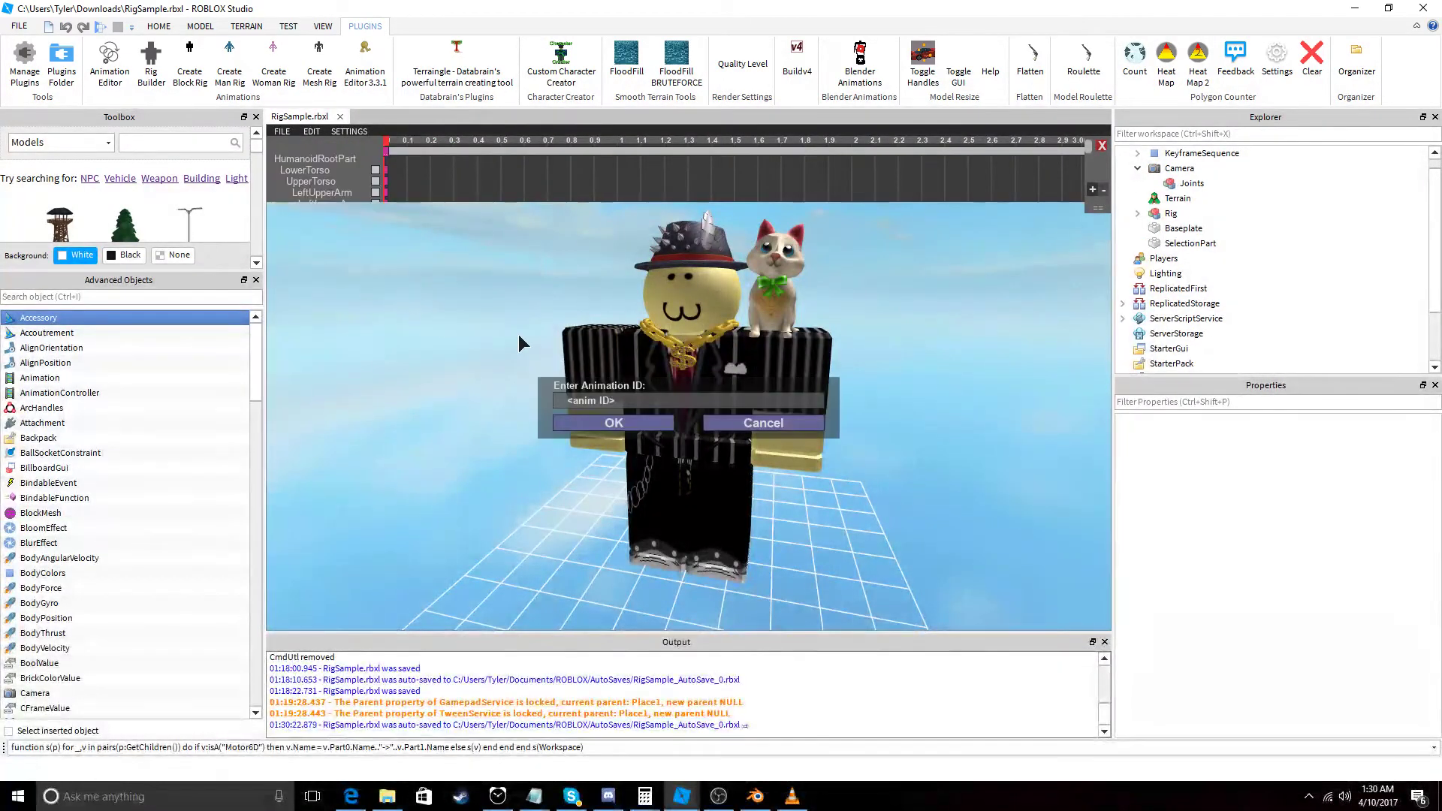
{"action": "left_click", "coordinate": [604, 399]}
{"action": "type", "text": "https://www.roblox.com/catalog/732431187/redirect"}
{"action": "key", "text": "BackSpace"}
{"action": "key", "text": "BackSpace"}
{"action": "key", "text": "BackSpace"}
{"action": "key", "text": "BackSpace"}
{"action": "key", "text": "BackSpace"}
{"action": "key", "text": "BackSpace"}
{"action": "key", "text": "BackSpace"}
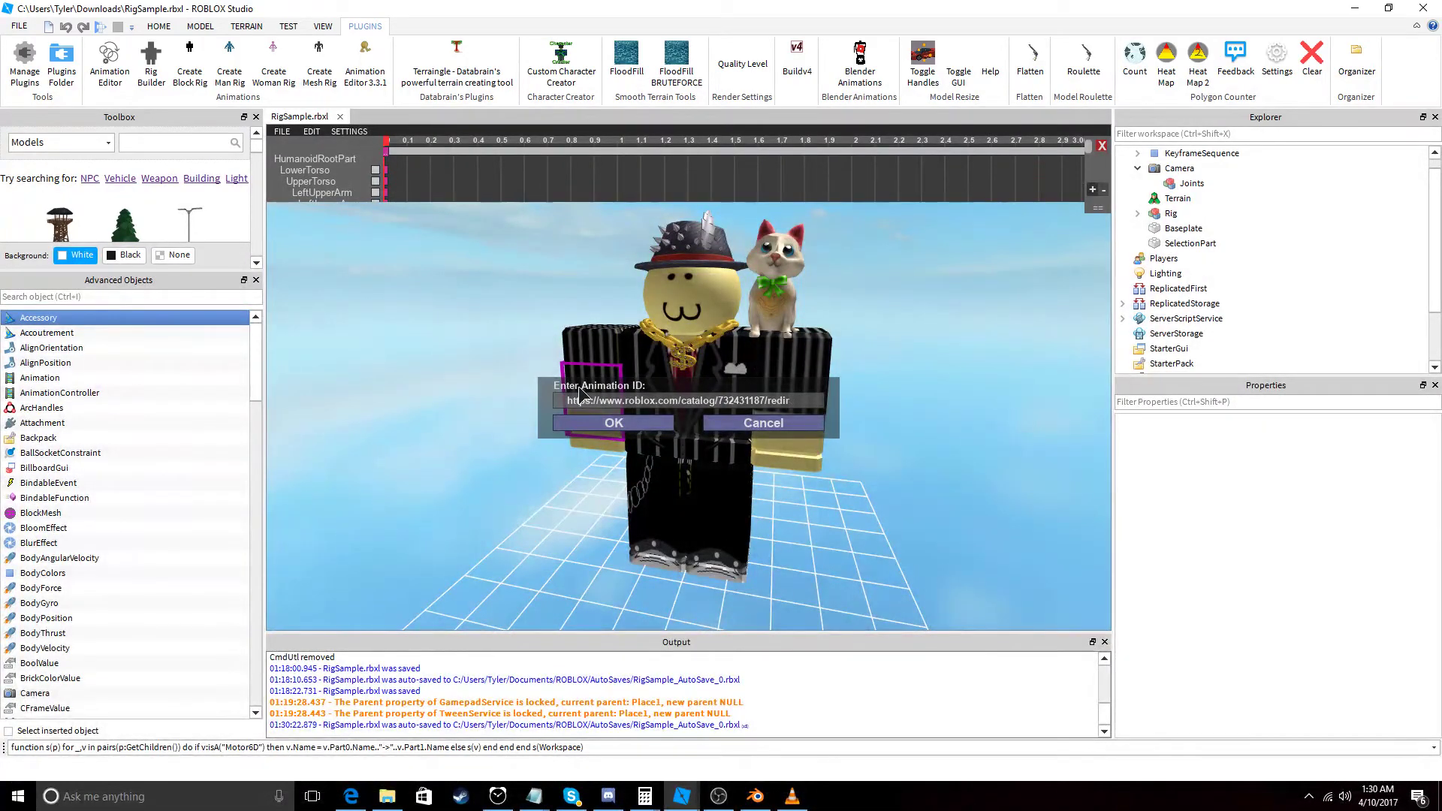
{"action": "key", "text": "BackSpace"}
{"action": "key", "text": "BackSpace"}
{"action": "key", "text": "BackSpace"}
{"action": "key", "text": "BackSpace"}
{"action": "key", "text": "BackSpace"}
{"action": "key", "text": "BackSpace"}
{"action": "key", "text": "BackSpace"}
{"action": "key", "text": "BackSpace"}
{"action": "key", "text": "BackSpace"}
{"action": "key", "text": "BackSpace"}
{"action": "key", "text": "BackSpace"}
{"action": "key", "text": "BackSpace"}
{"action": "key", "text": "BackSpace"}
{"action": "key", "text": "BackSpace"}
{"action": "key", "text": "BackSpace"}
{"action": "key", "text": "BackSpace"}
{"action": "key", "text": "BackSpace"}
{"action": "key", "text": "BackSpace"}
{"action": "key", "text": "BackSpace"}
{"action": "key", "text": "BackSpace"}
{"action": "key", "text": "BackSpace"}
{"action": "key", "text": "BackSpace"}
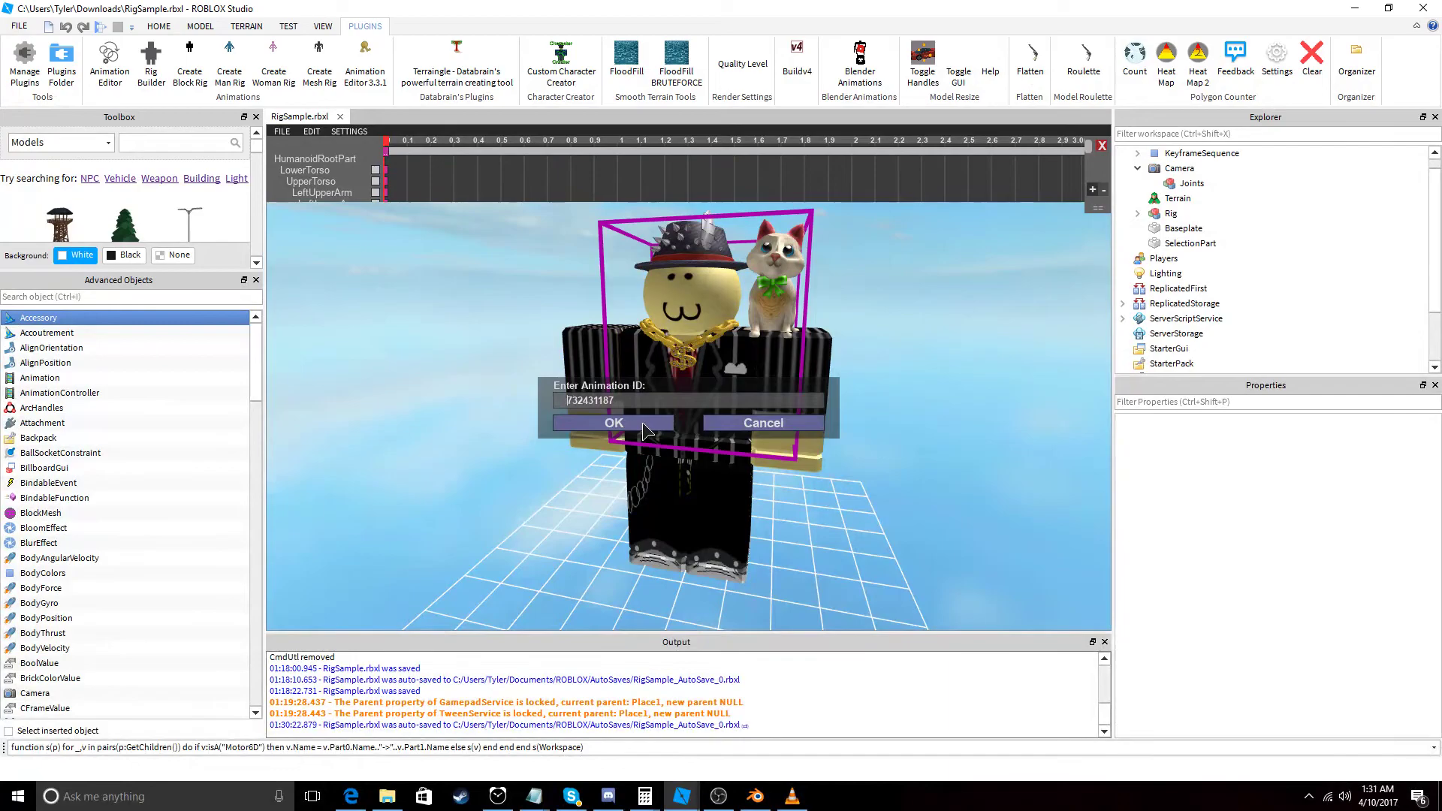
{"action": "left_click", "coordinate": [645, 430]}
Scrub the imported animation back to its start and preview the kick on the rig.
{"action": "scroll", "coordinate": [476, 403], "scroll_direction": "down", "scroll_amount": 5}
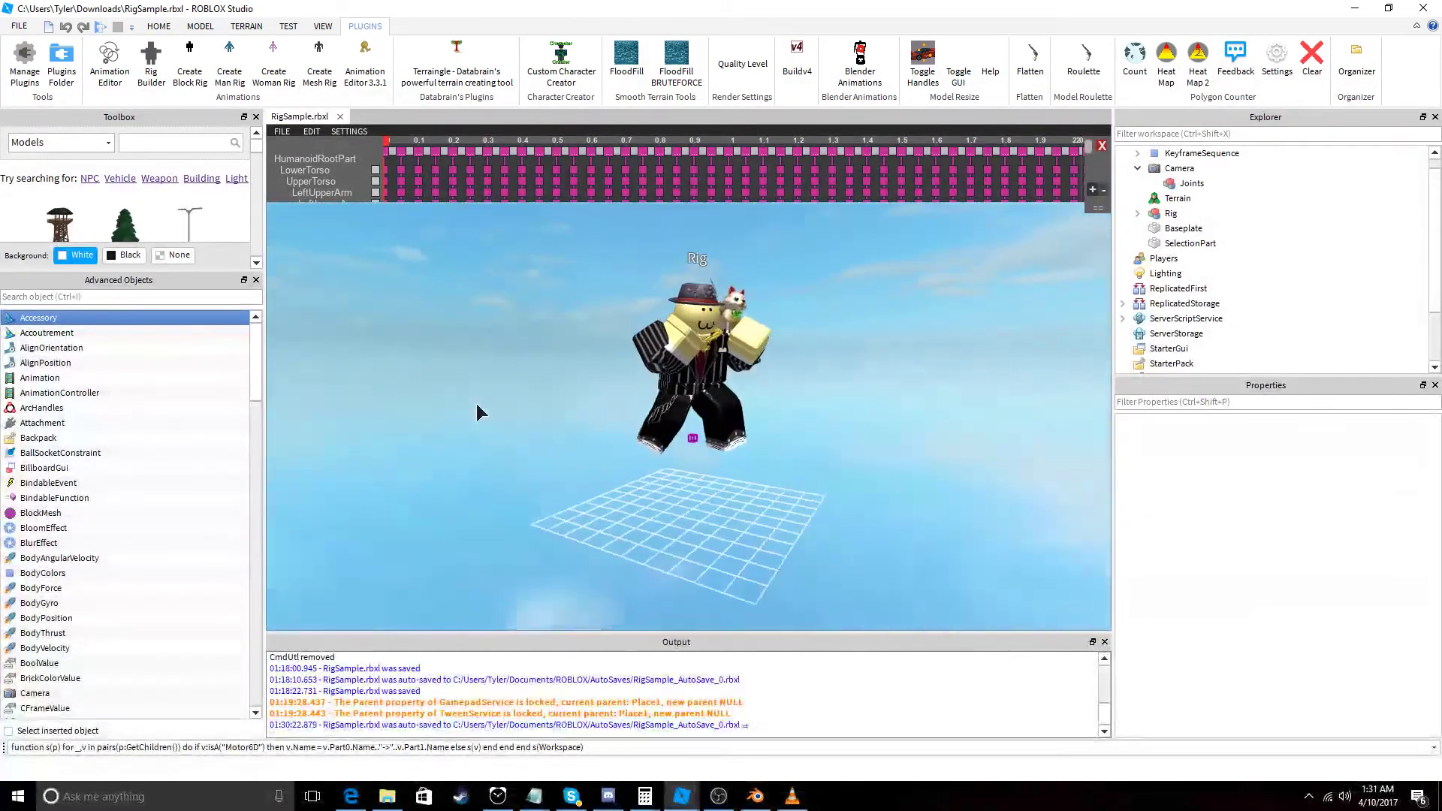
{"action": "scroll", "coordinate": [476, 404], "scroll_direction": "up", "scroll_amount": 1}
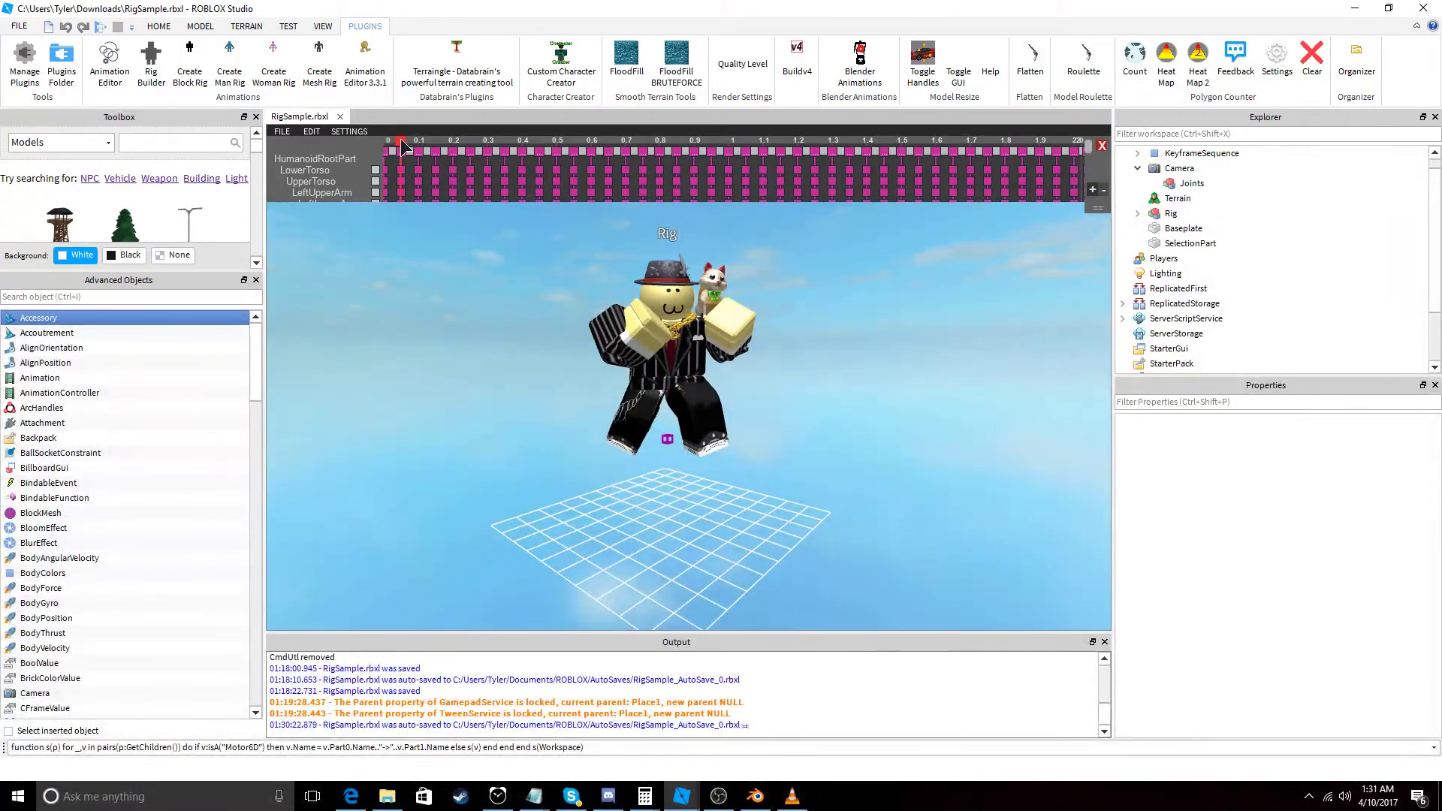
{"action": "left_click_drag", "start_coordinate": [402, 143], "coordinate": [359, 146]}
{"action": "key", "text": "e"}
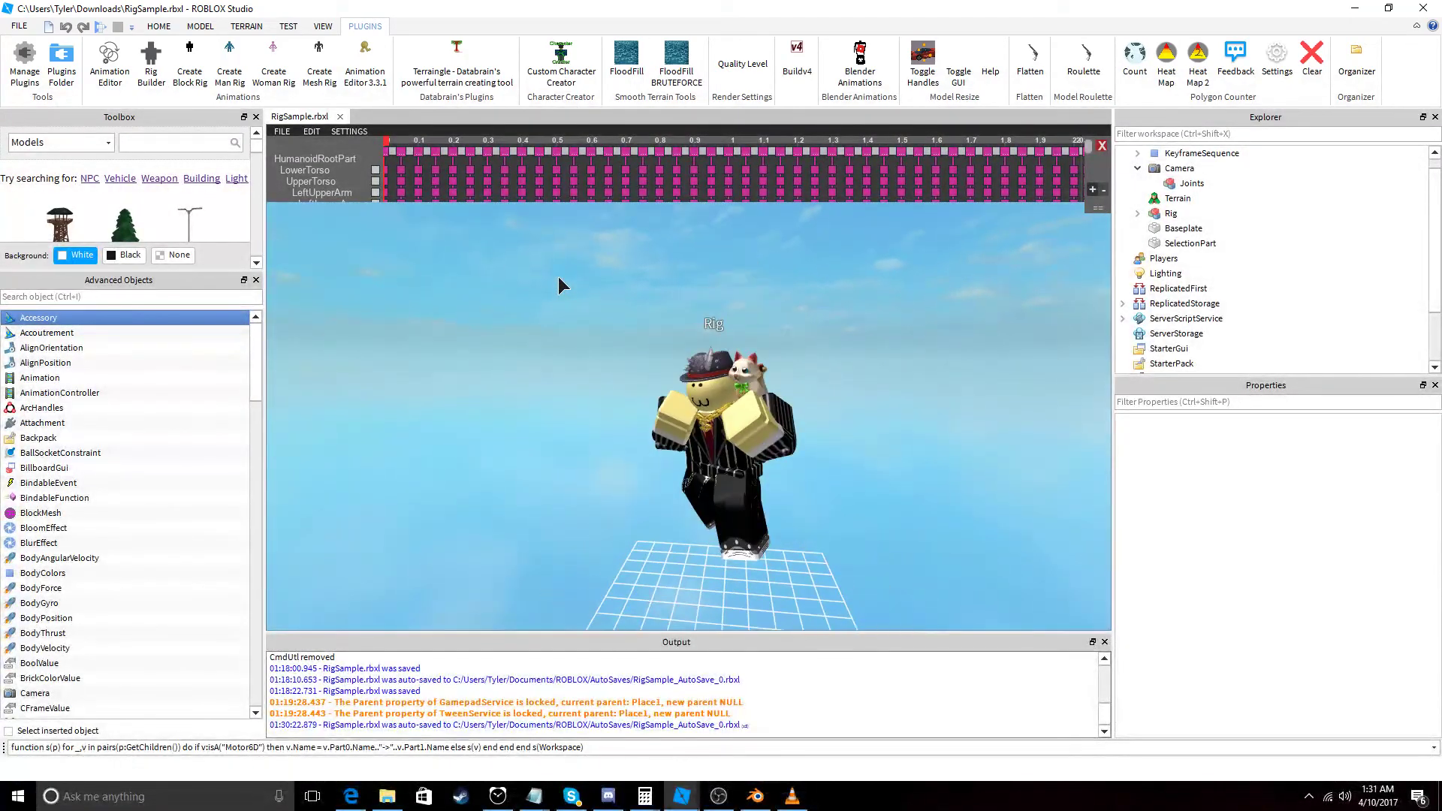